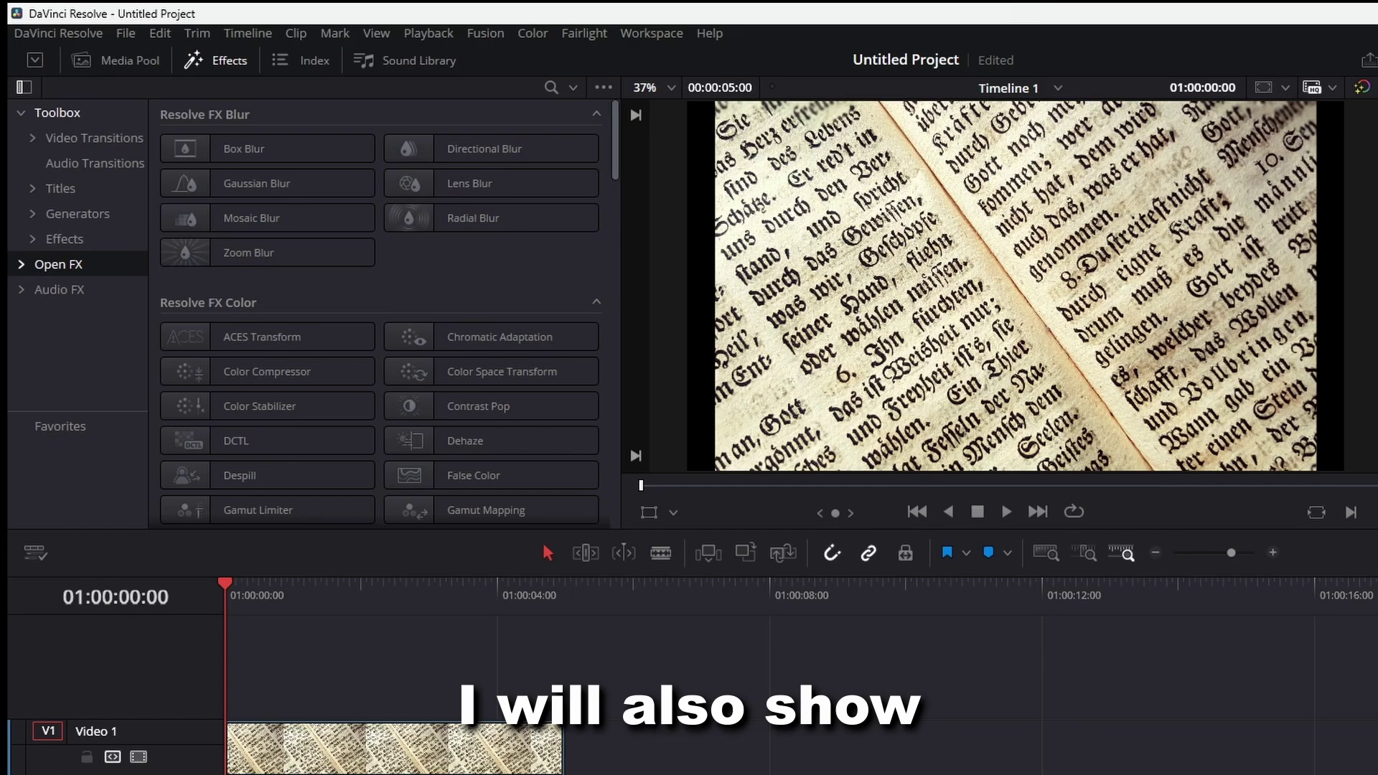
Apply the Text Highlight effect from the Text Effects category to the clip on Video 1 and play it back
left_click(32, 239)
left_click(91, 316)
mouse_move(259, 151)
left_mouse_down()
mouse_move(314, 462)
mouse_move(402, 757)
left_mouse_up()
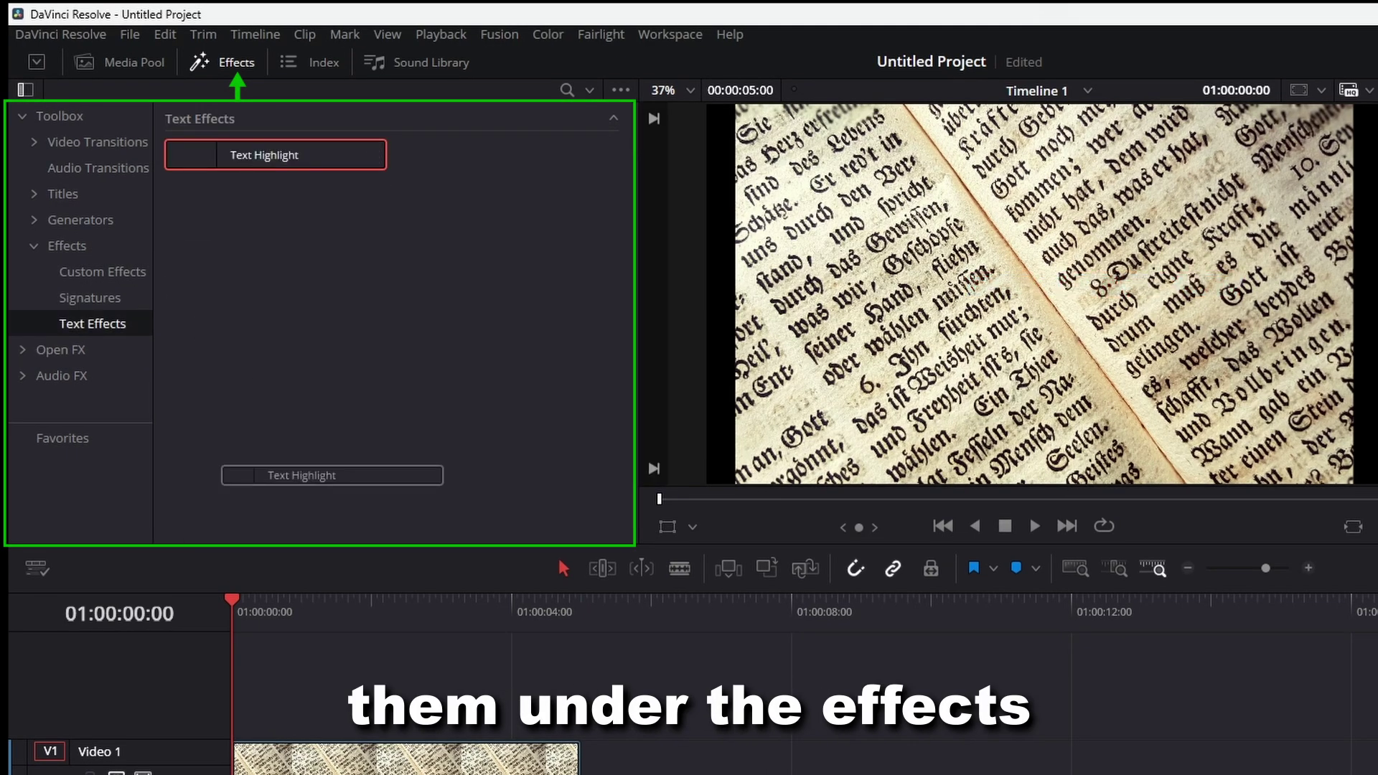
key("space")
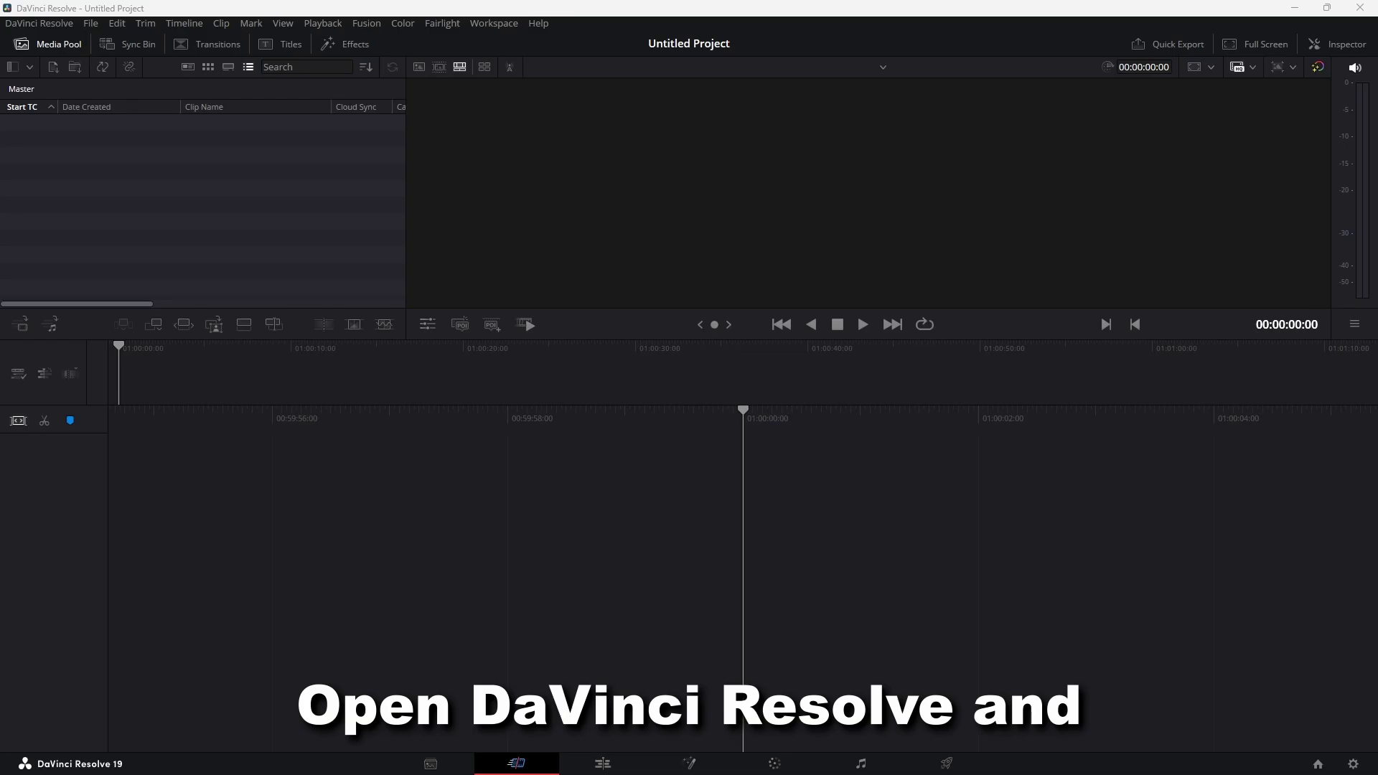
Create a new project named Text Highlight
left_click(90, 24)
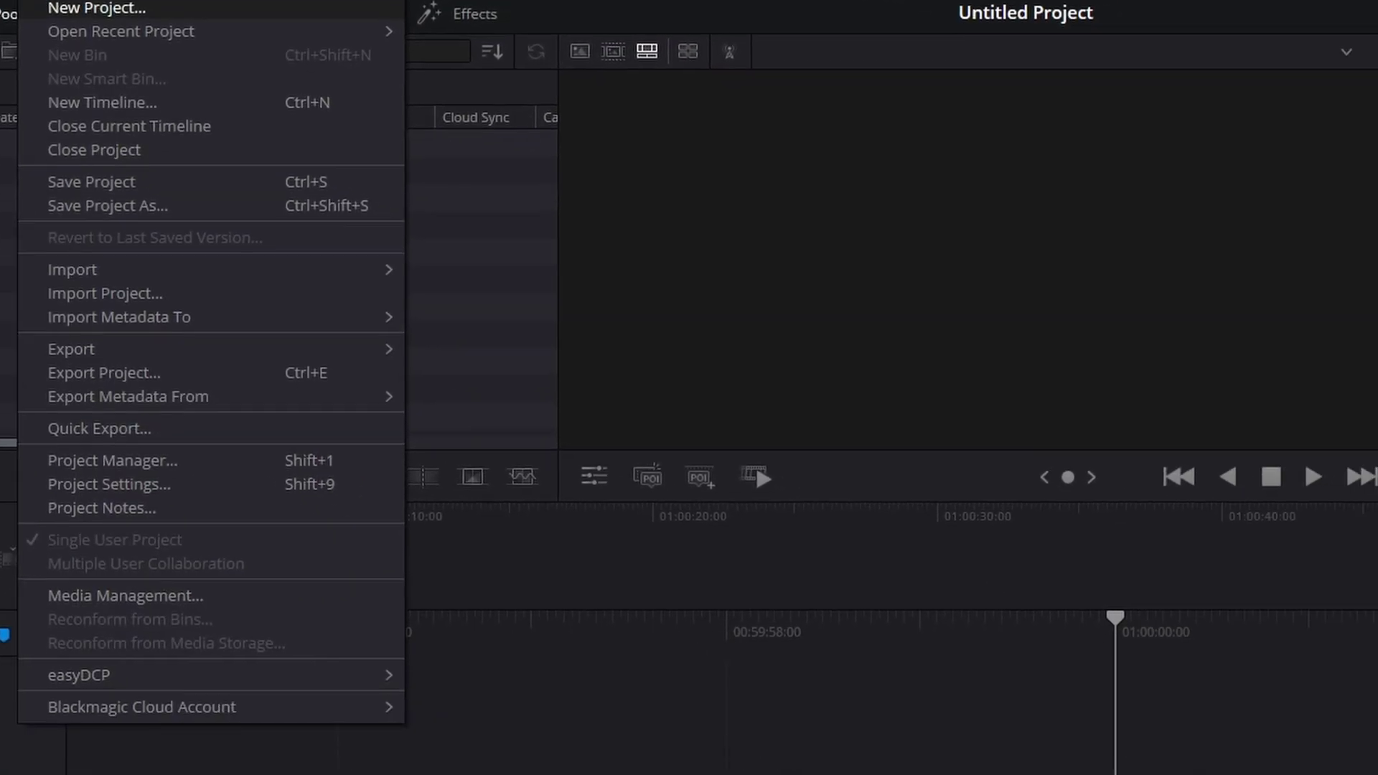
left_click(97, 9)
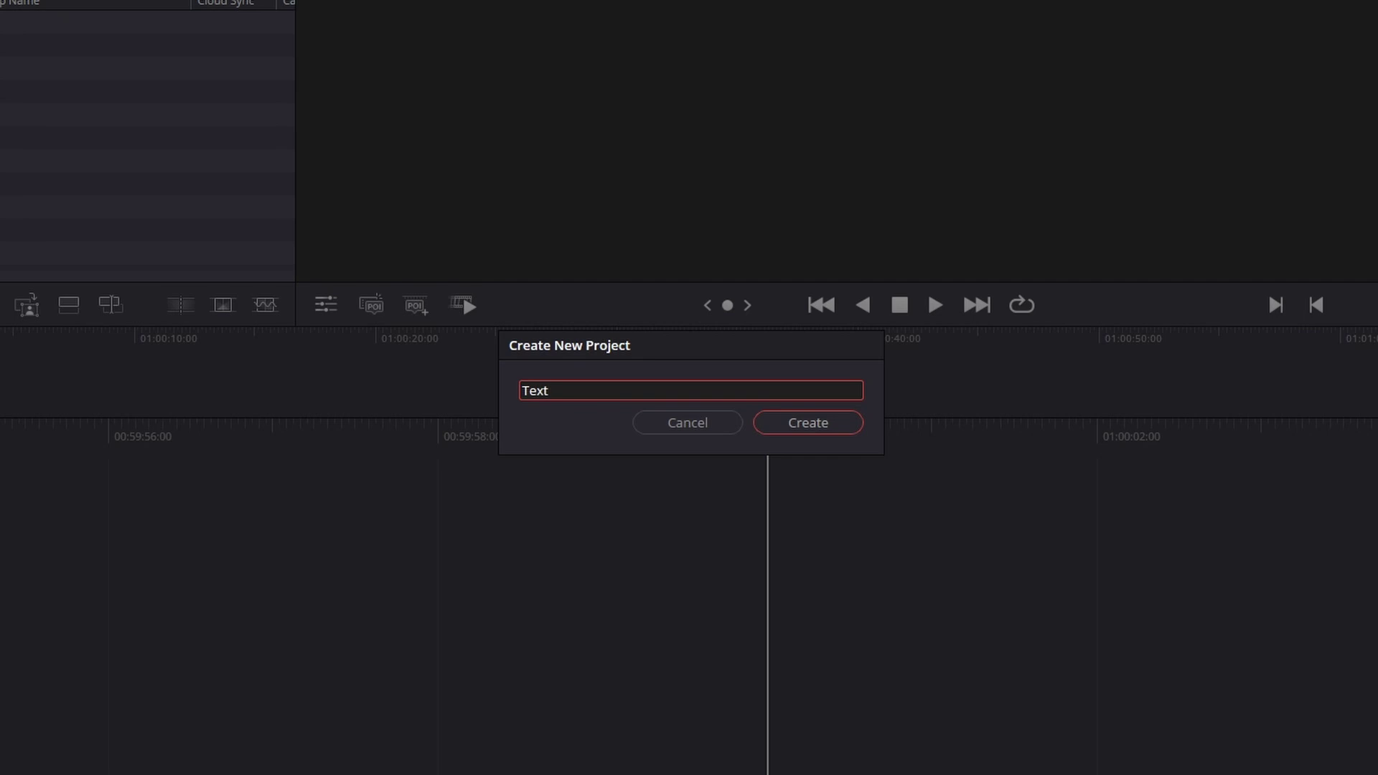
left_click(808, 422)
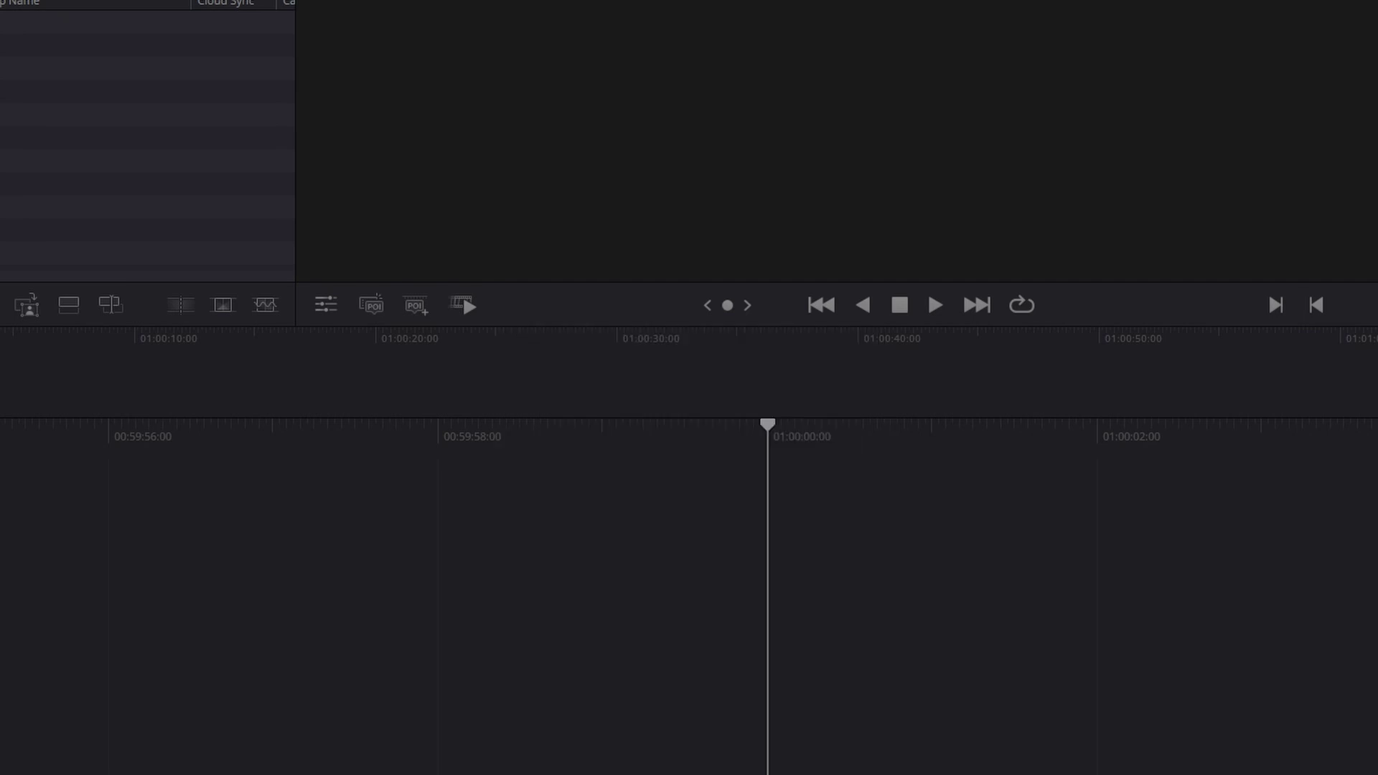
Set the project's timeline frame rate to 60 frames per second
left_click(167, 47)
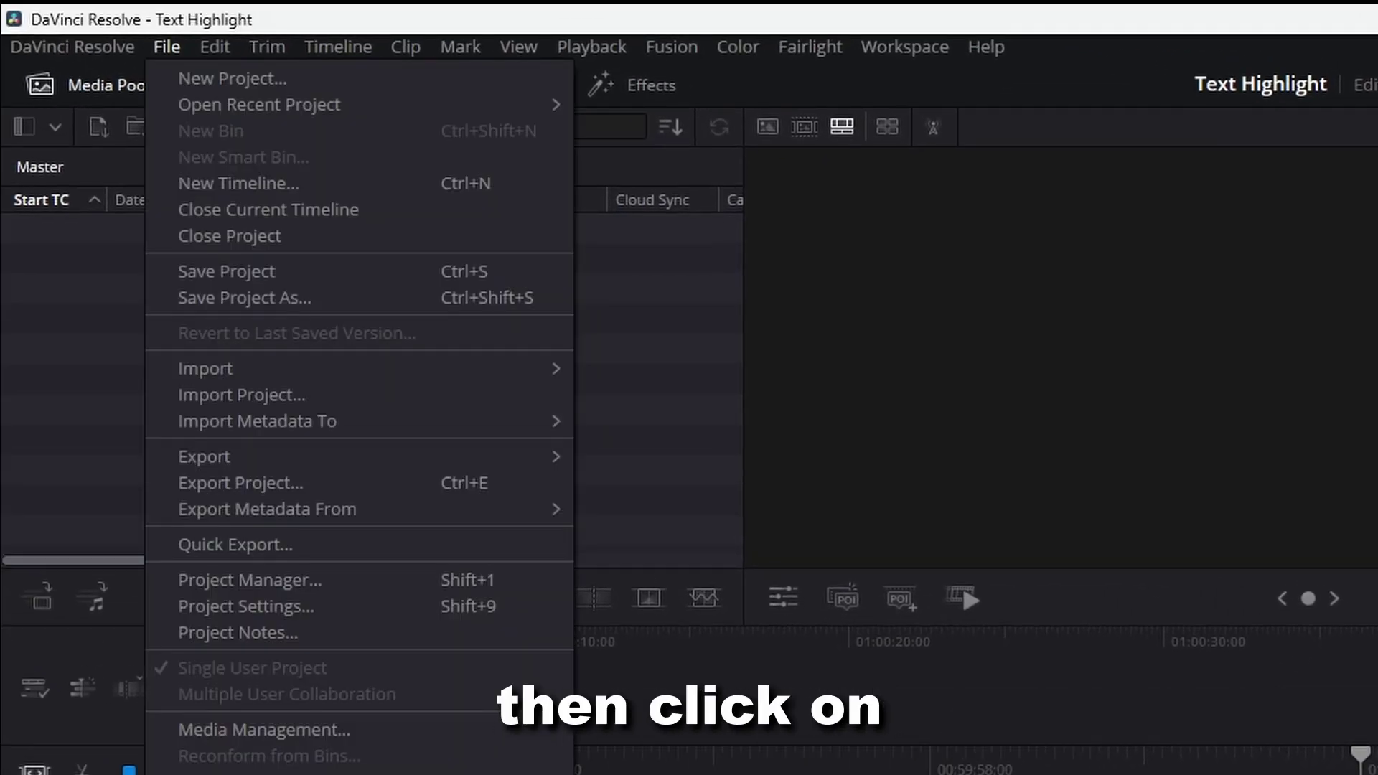
left_click(246, 606)
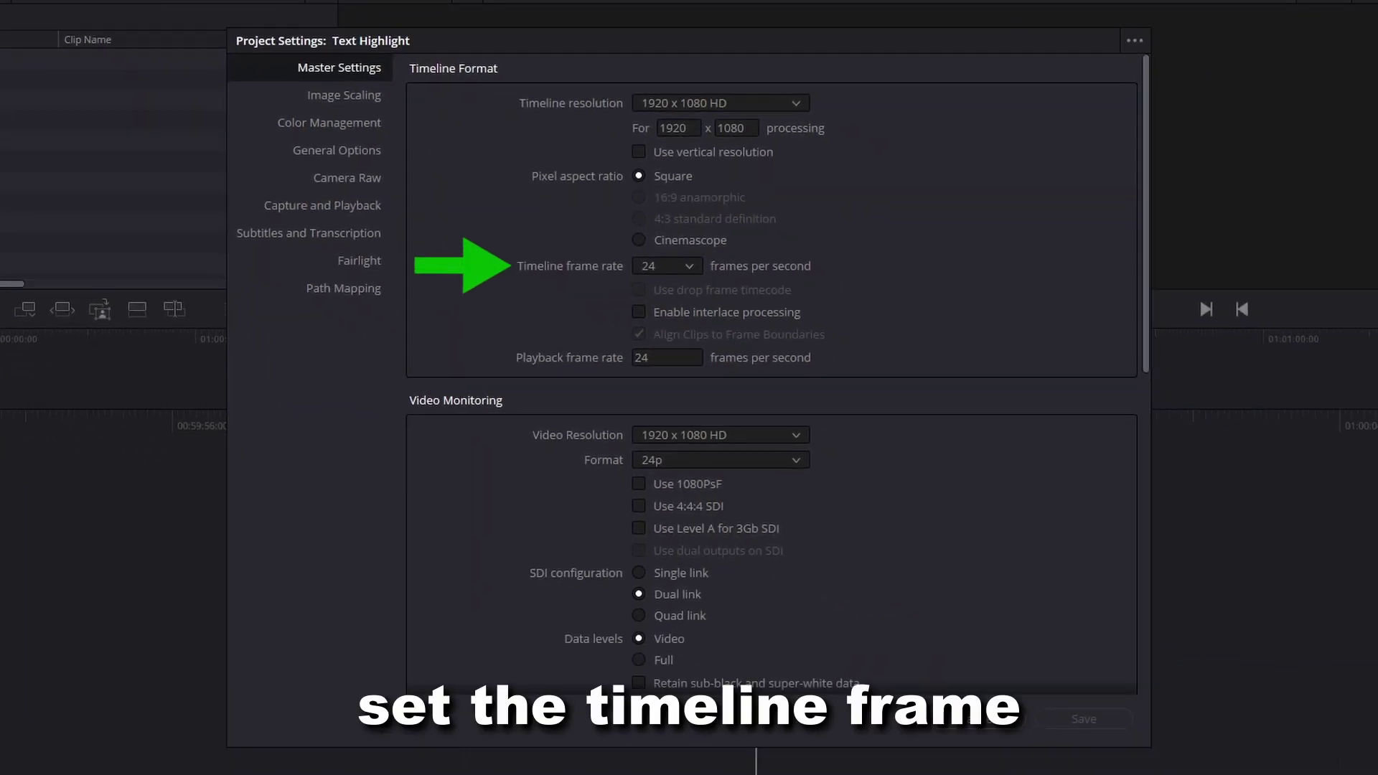
left_click(667, 267)
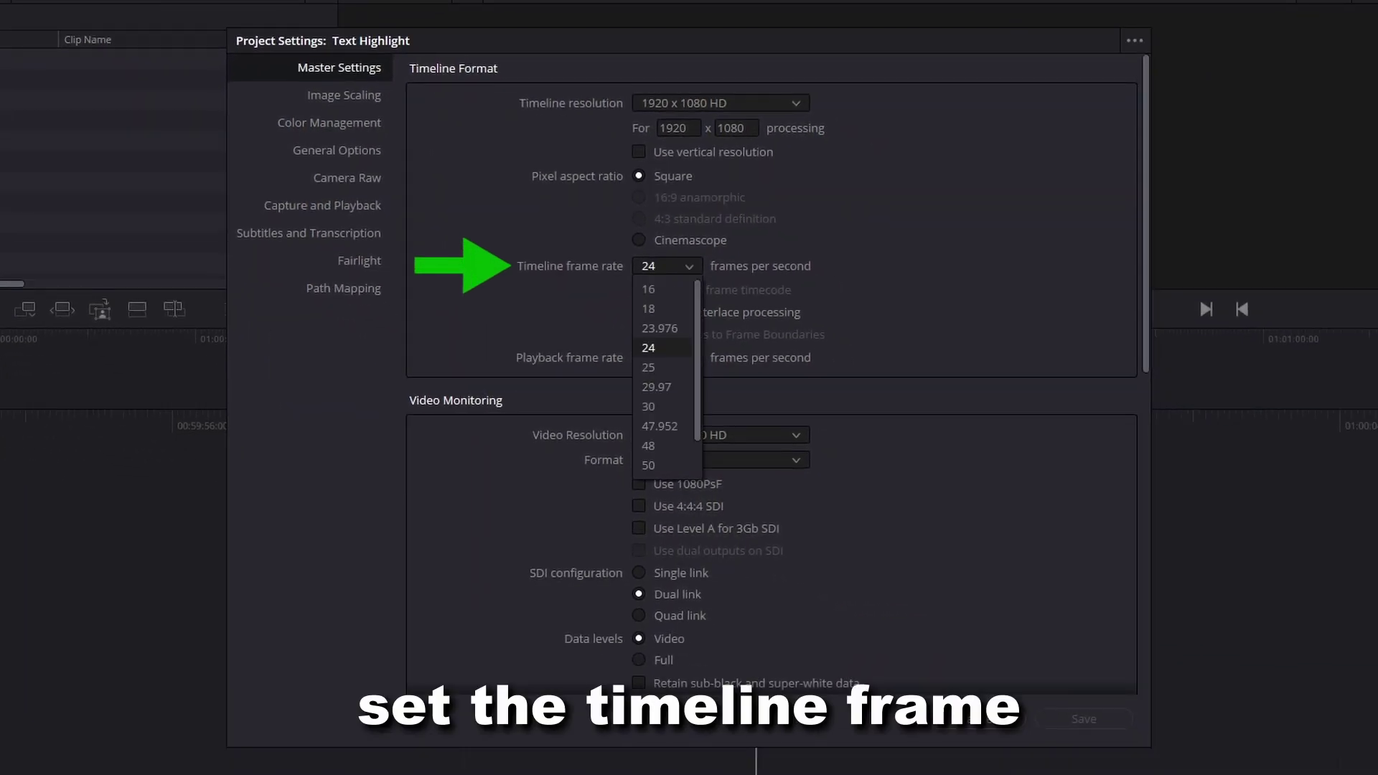
left_click(650, 465)
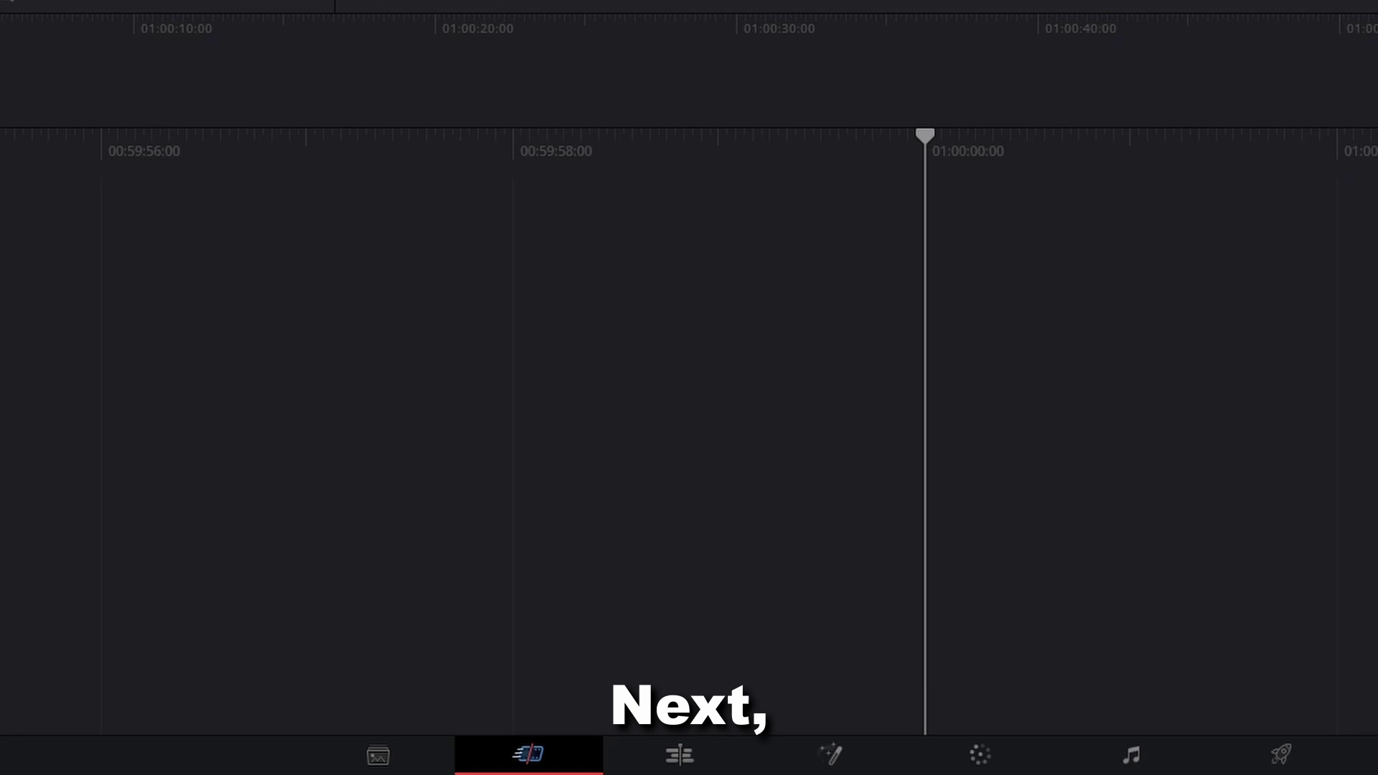
Import Old Newspaper.jpg into the media pool on the Edit page and place it at the start of the timeline
left_click(679, 754)
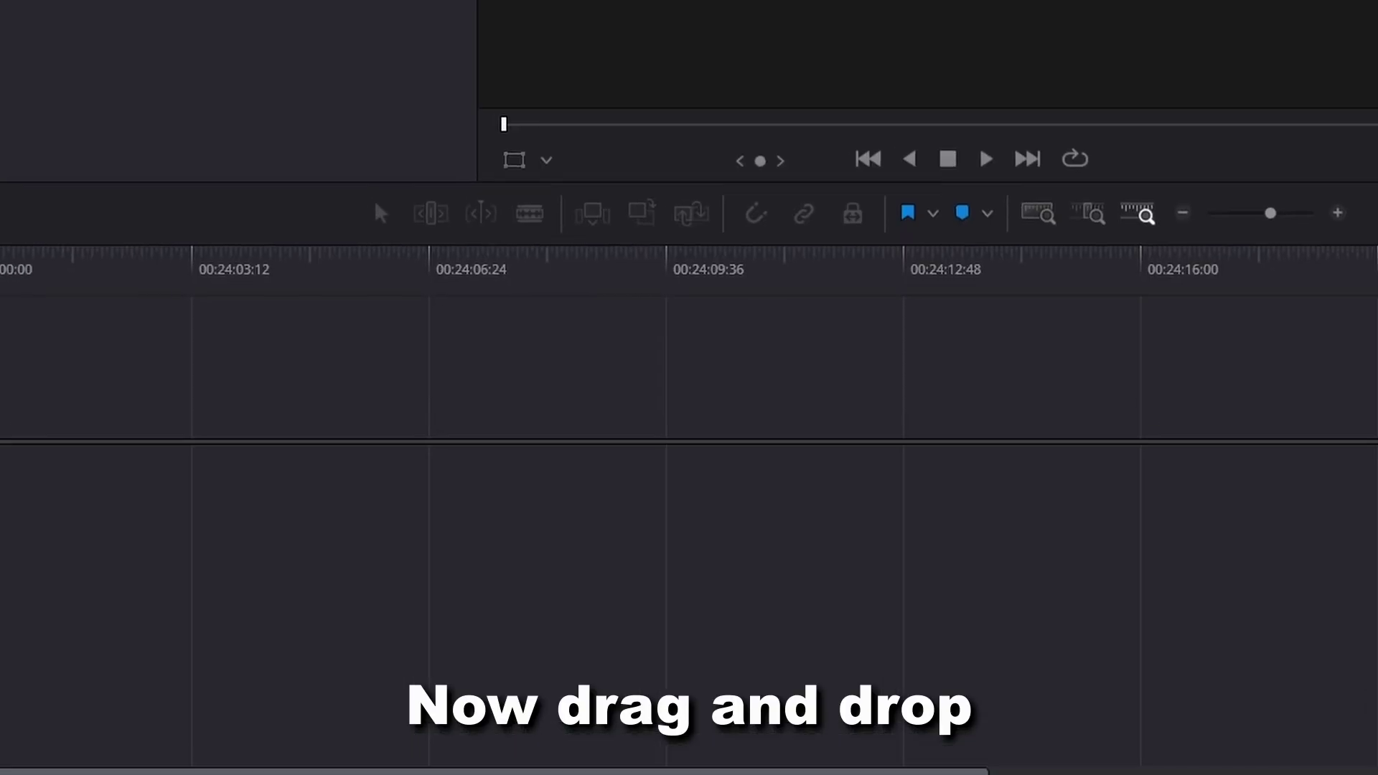
left_click_drag(667, 509, 432, 378)
left_click_drag(225, 177, 280, 774)
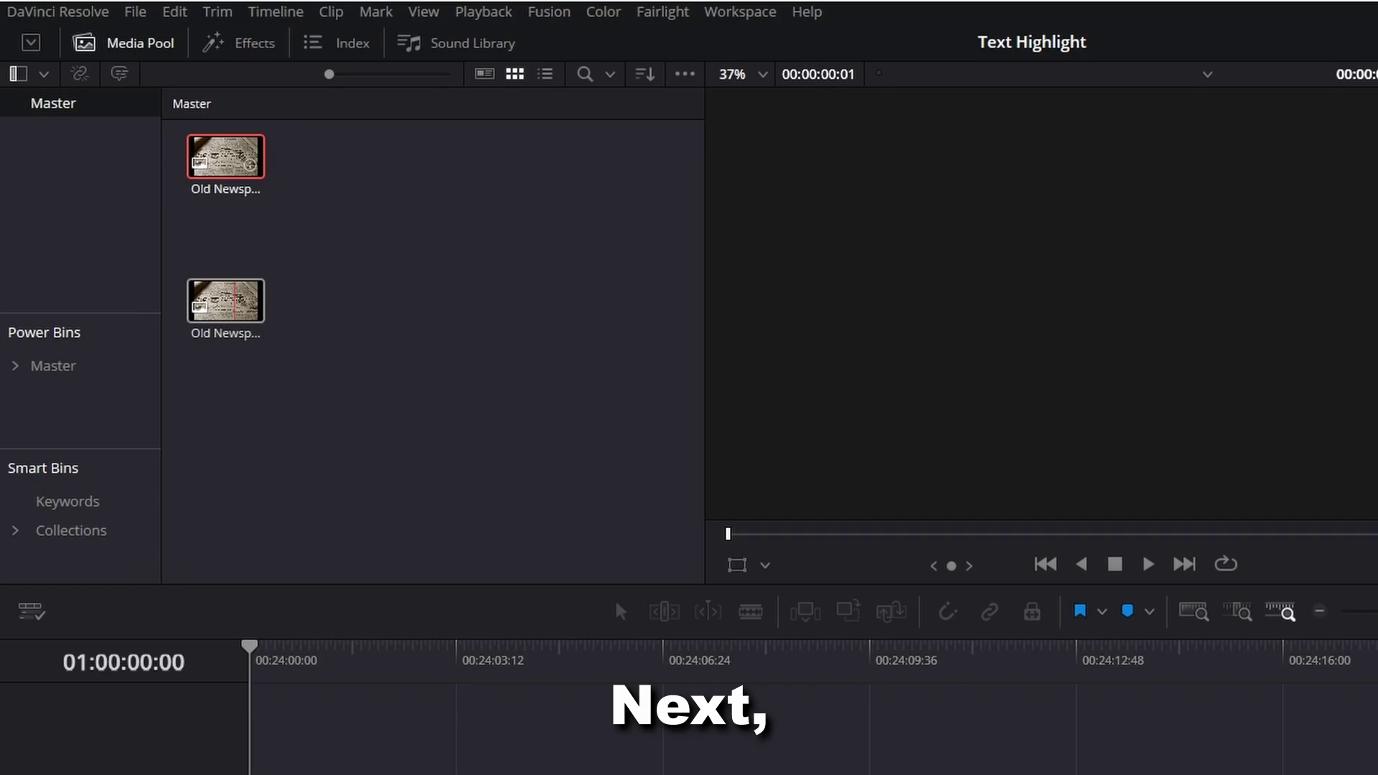
left_click_drag(279, 457, 240, 473)
Open the newspaper clip in the Fusion page and insert a Background node merged over MediaIn1
right_click(602, 481)
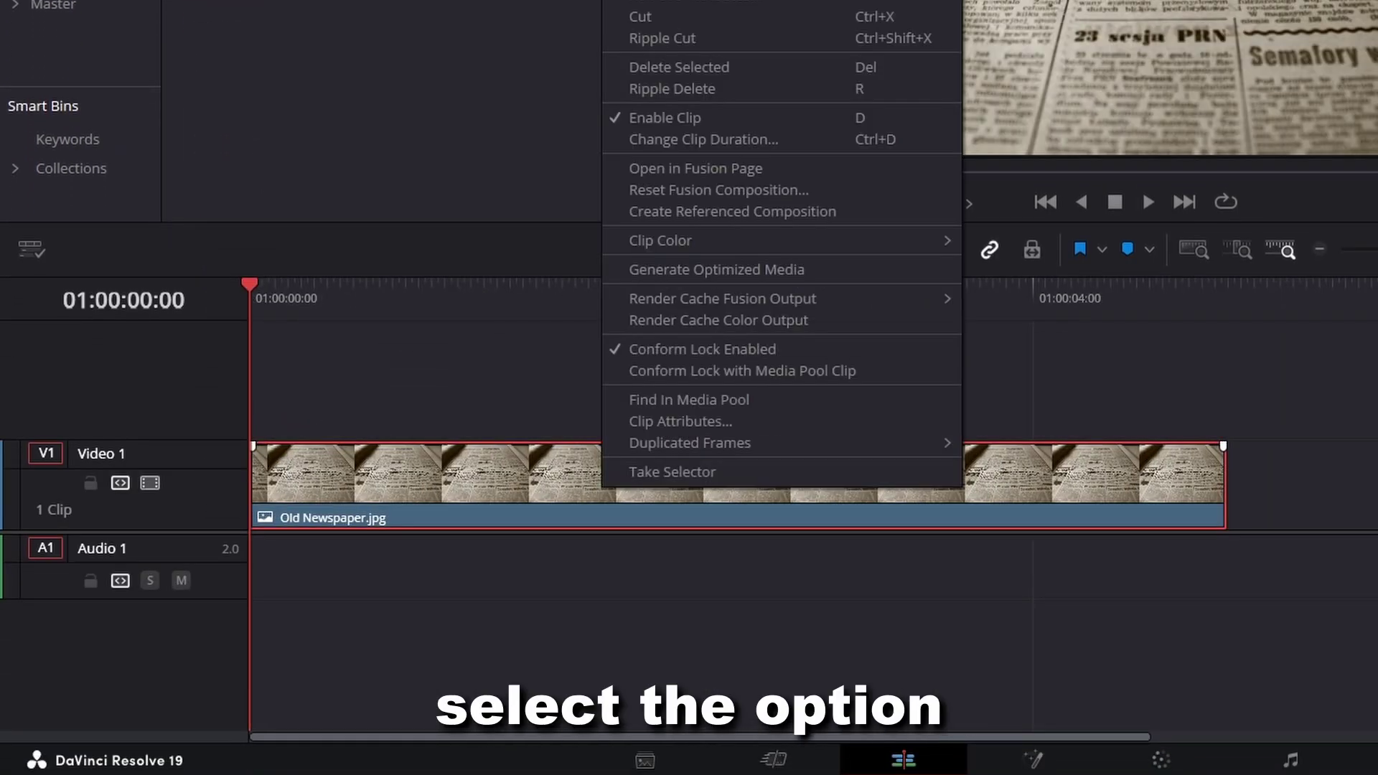
left_click(696, 168)
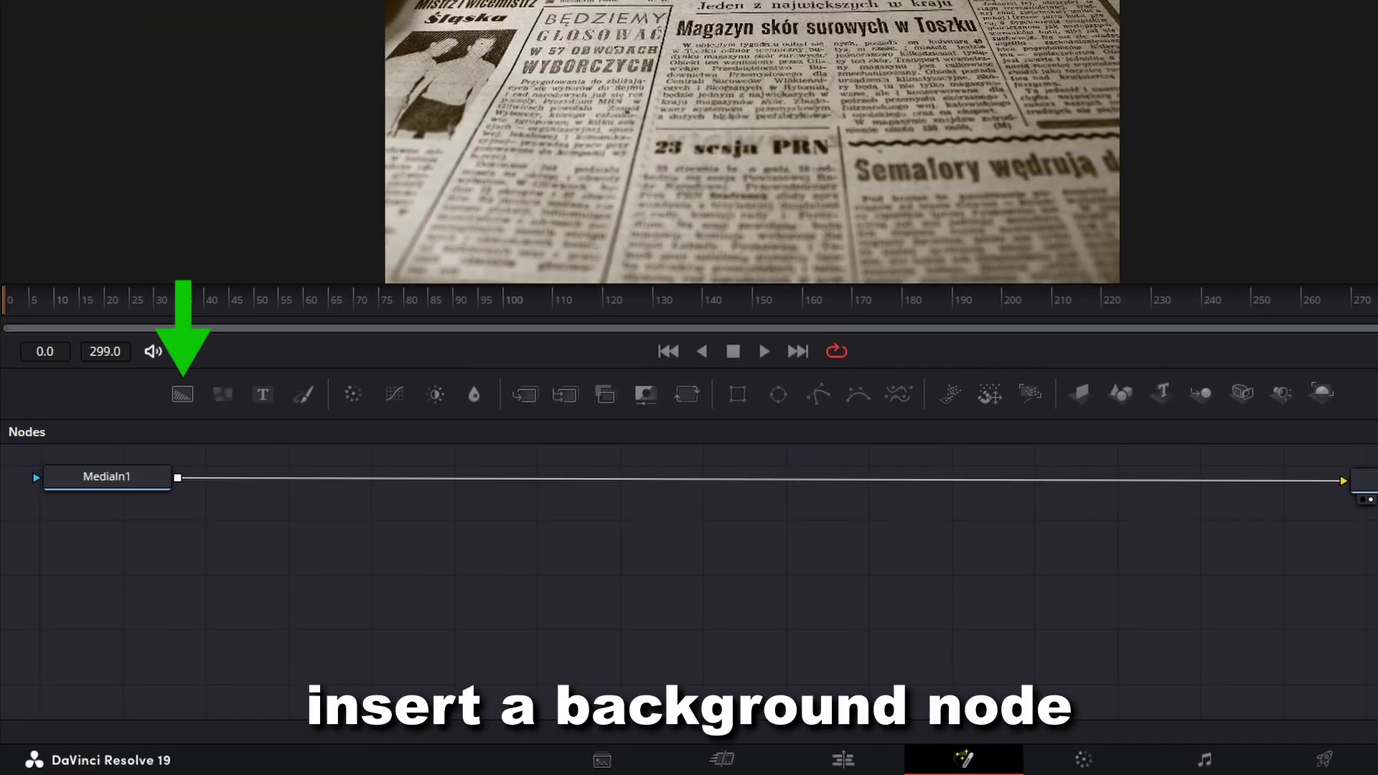
left_click_drag(182, 394, 307, 476)
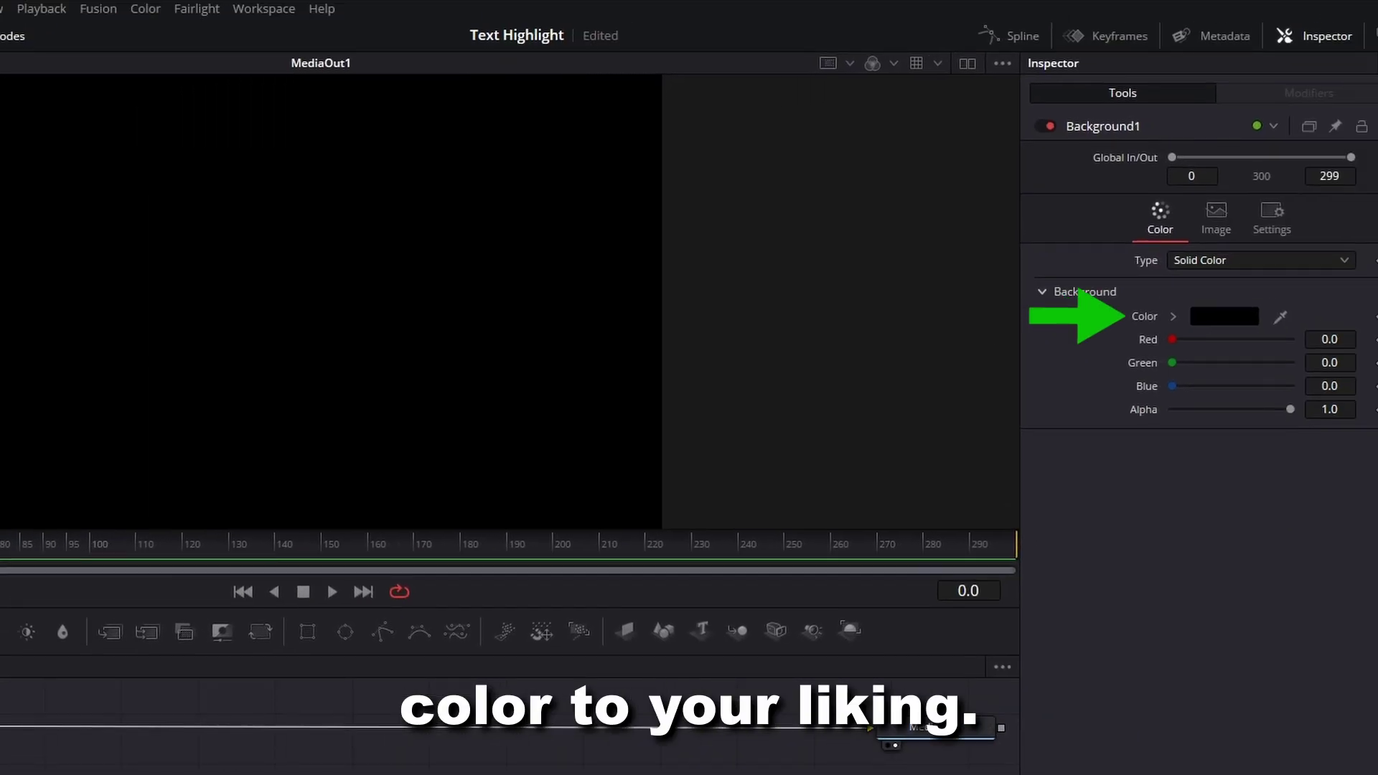
Set the Background1 colour to light blue, #00aaff
left_click(1224, 316)
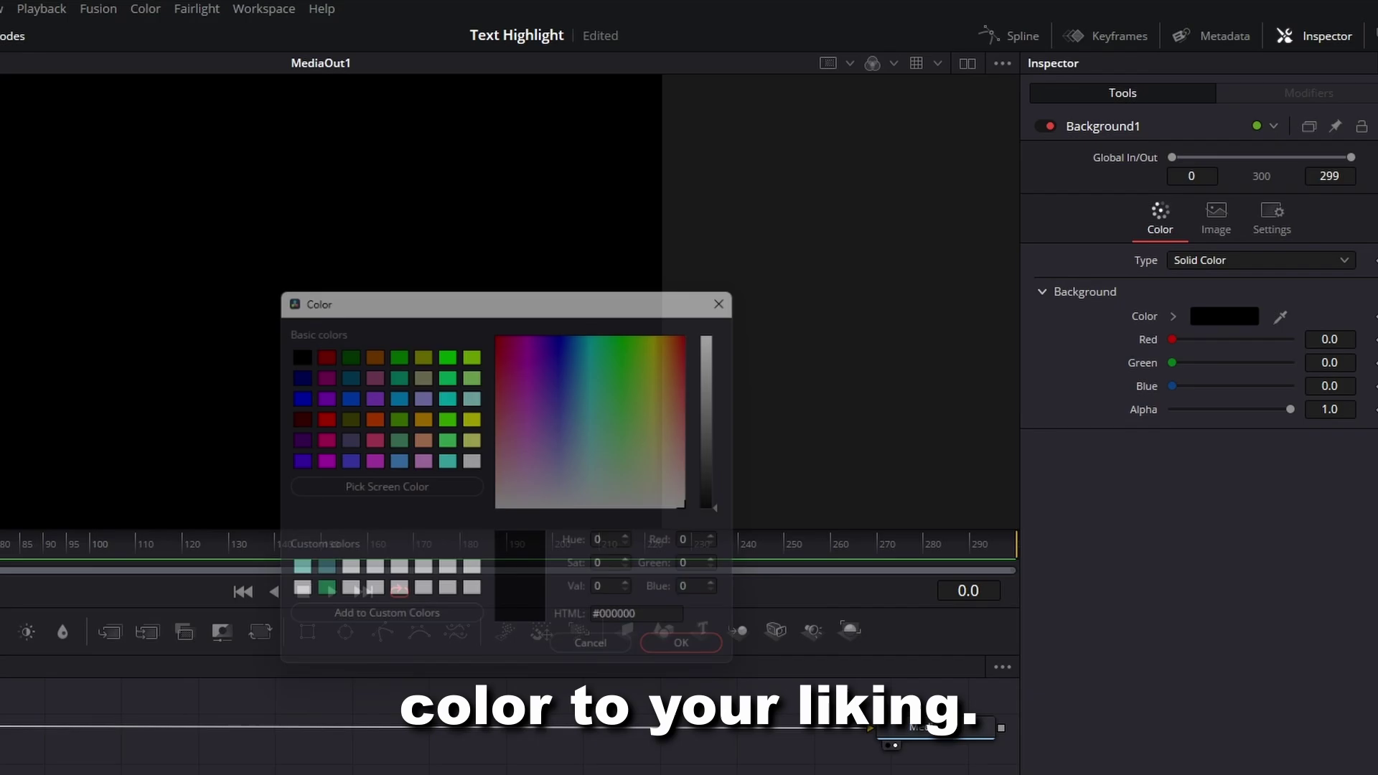
left_click(343, 394)
left_click(396, 395)
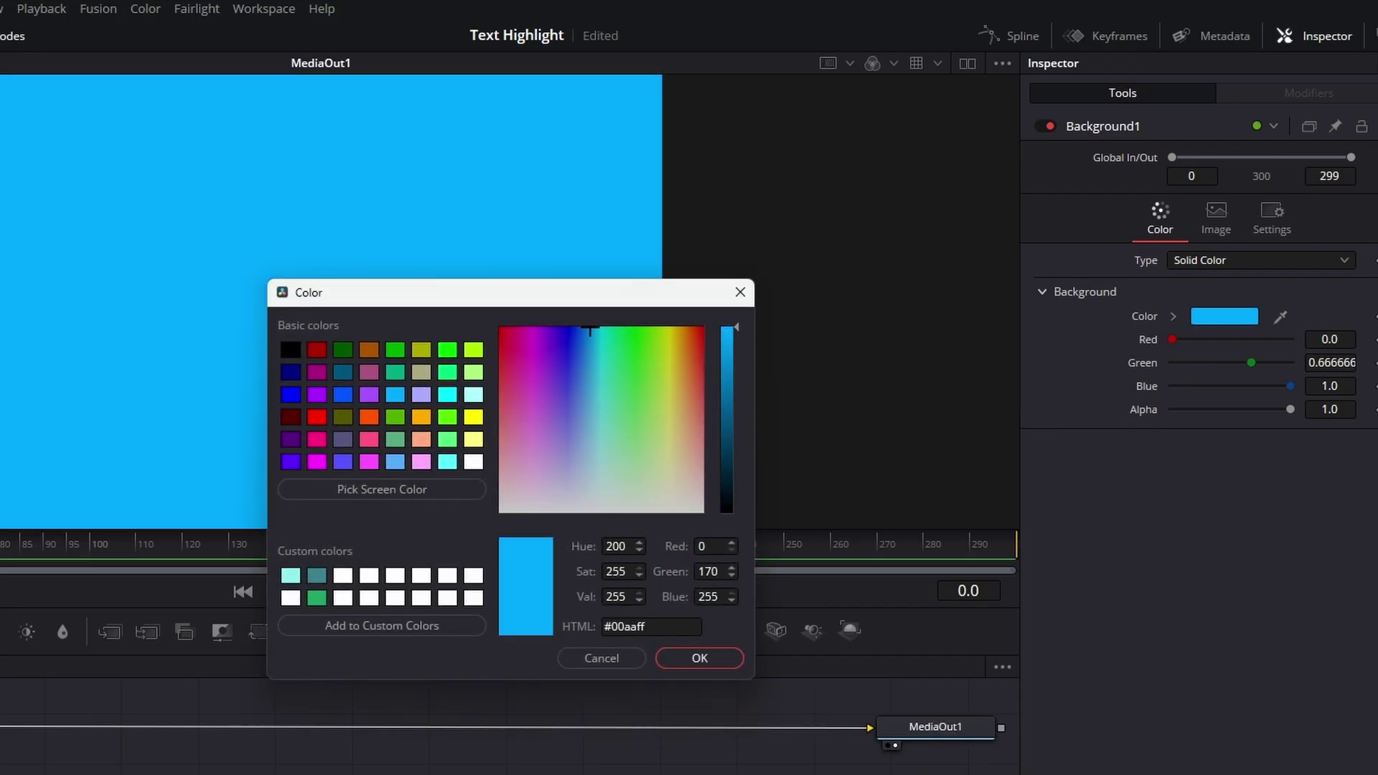
left_click(699, 658)
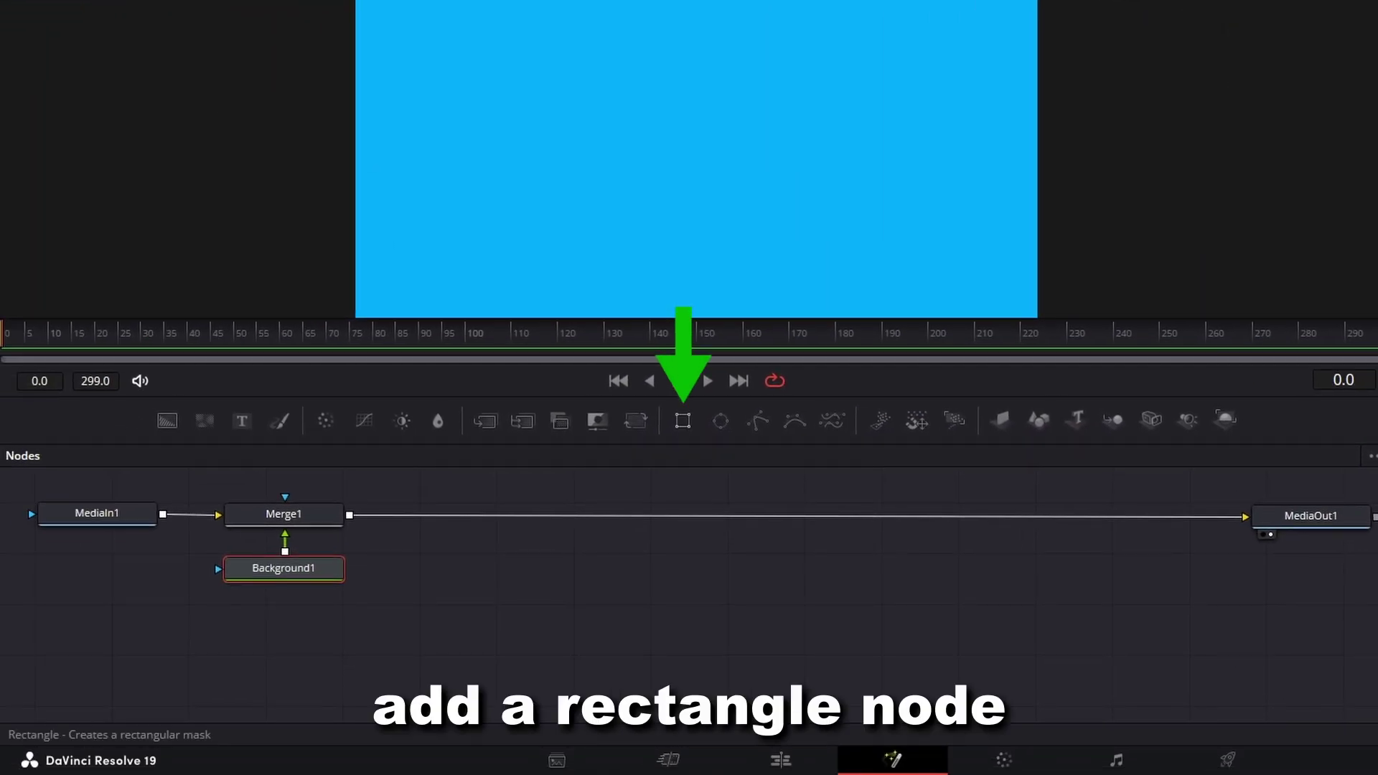
Mask Background1 with a Rectangle node, shaped as a narrow bar over the "Magazyn skór surowych w Toszku" headline, centred at about X 0.6, Y 0.53
left_click_drag(682, 420, 237, 568)
mouse_move(1218, 385)
left_mouse_down()
mouse_move(1200, 384)
mouse_move(1225, 385)
left_mouse_up()
left_click_drag(1218, 406, 1169, 407)
left_click_drag(1196, 363, 1226, 363)
left_click_drag(1224, 384, 1216, 385)
left_click_drag(1196, 363, 1222, 362)
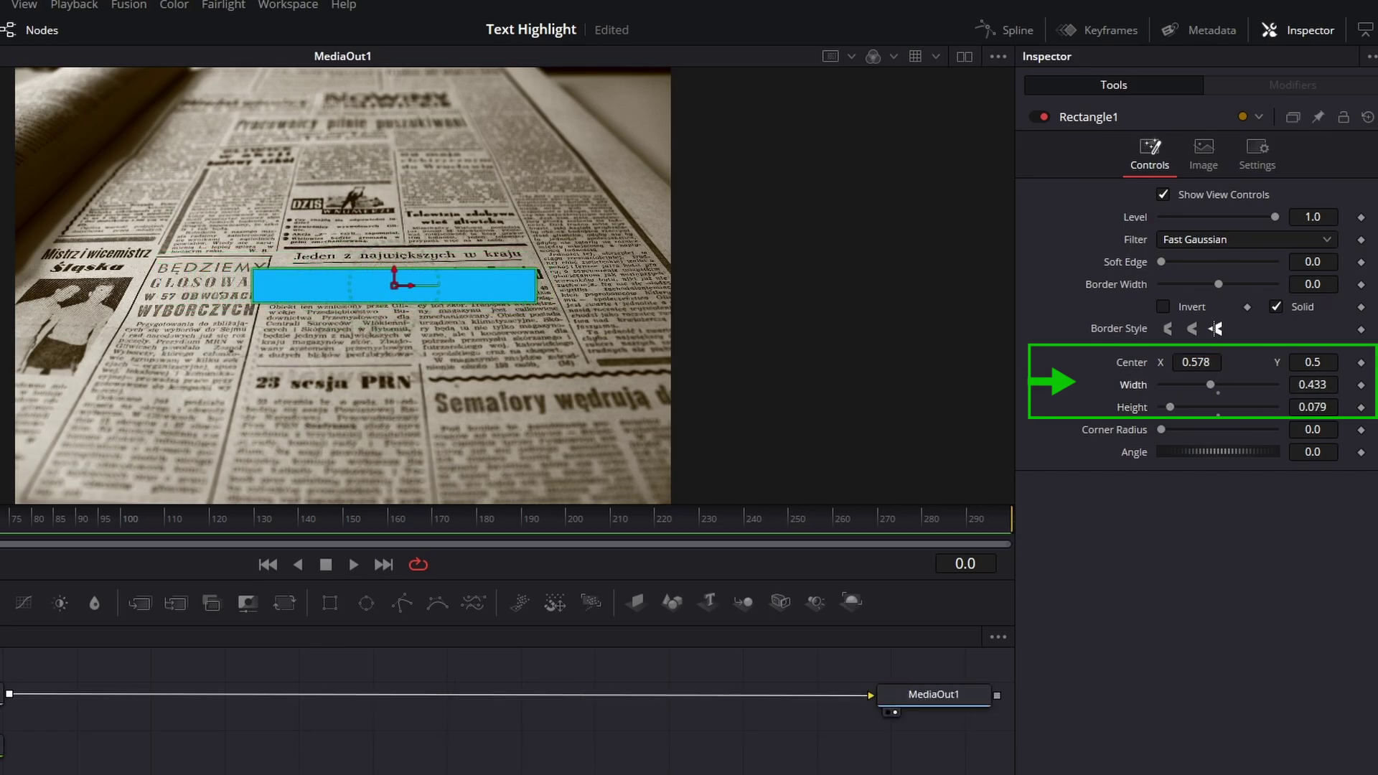
left_click_drag(1170, 407, 1169, 407)
left_click_drag(1313, 363, 1318, 363)
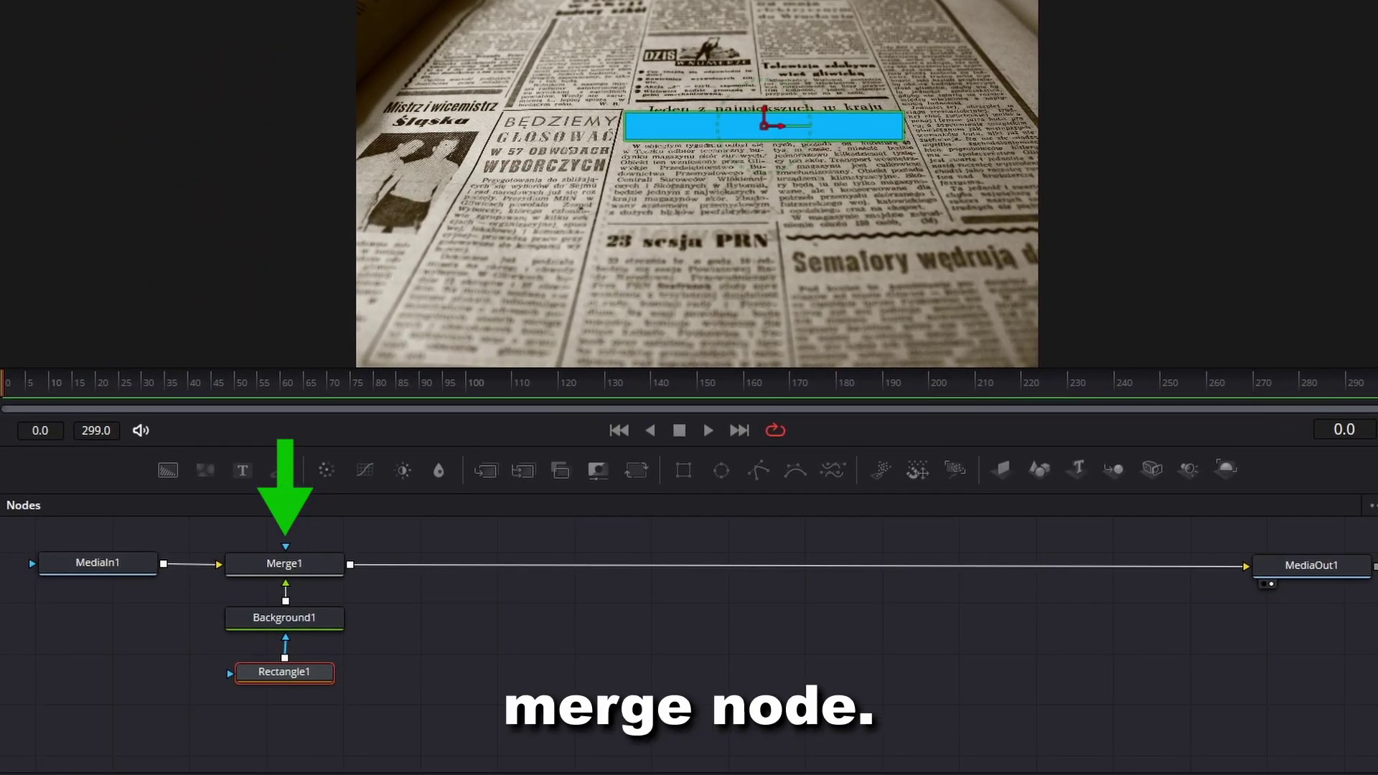
Set the apply mode of Merge1 to Multiply
left_click(221, 587)
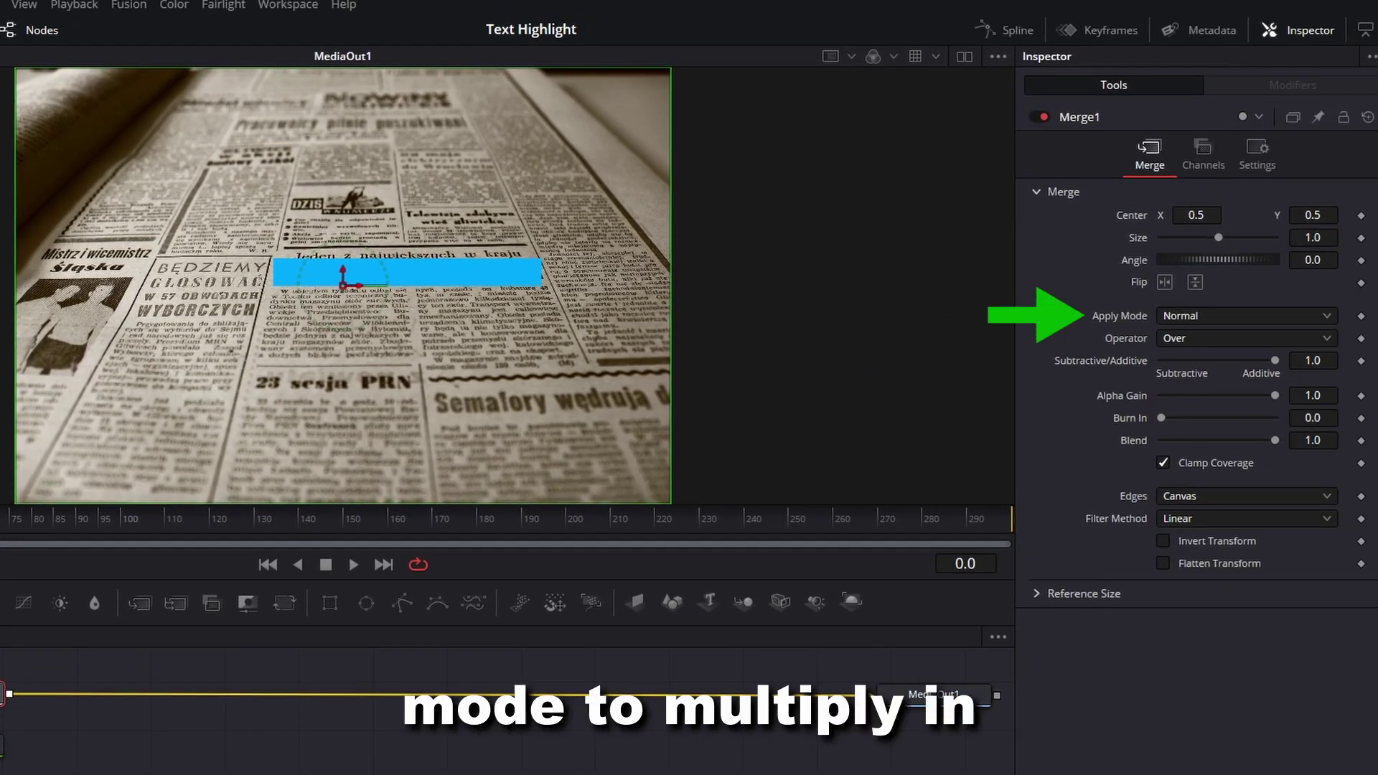
left_click(1246, 316)
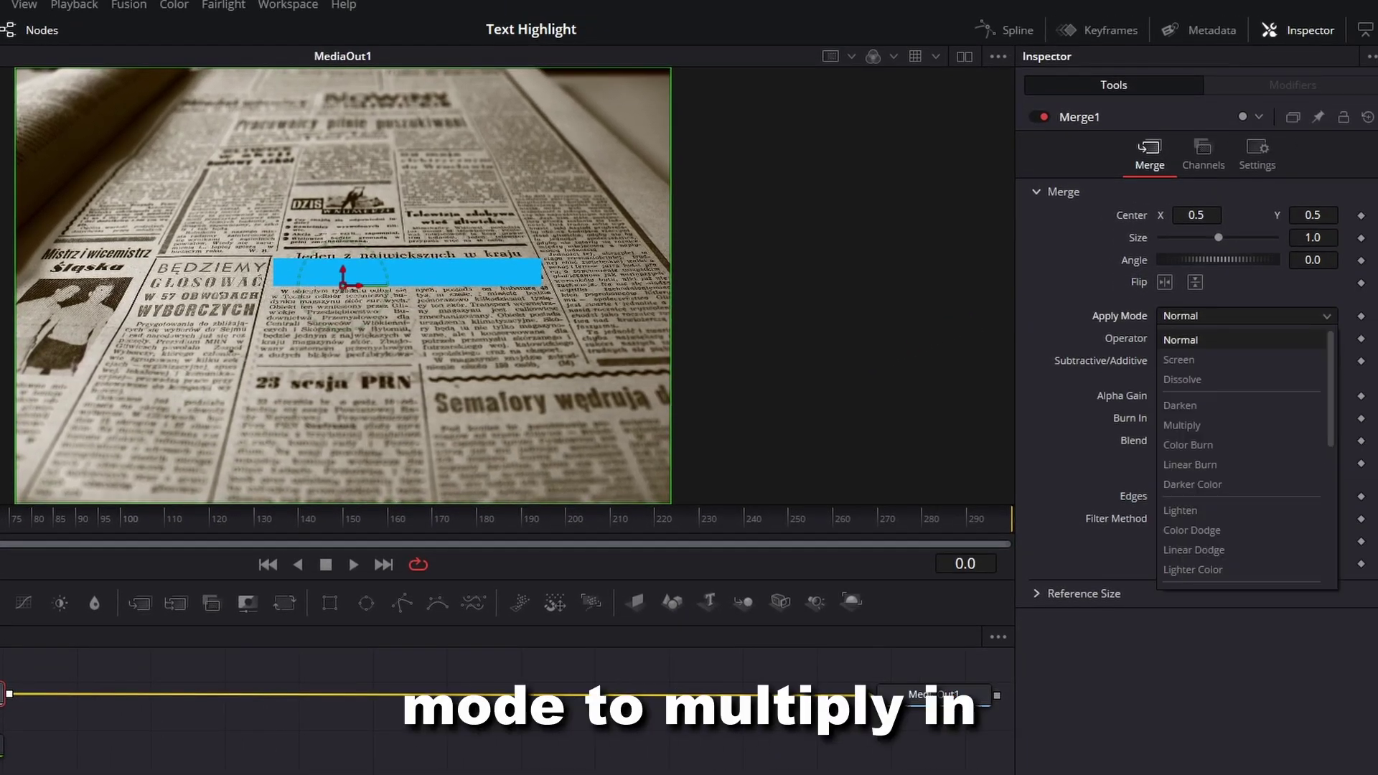
left_click(1182, 425)
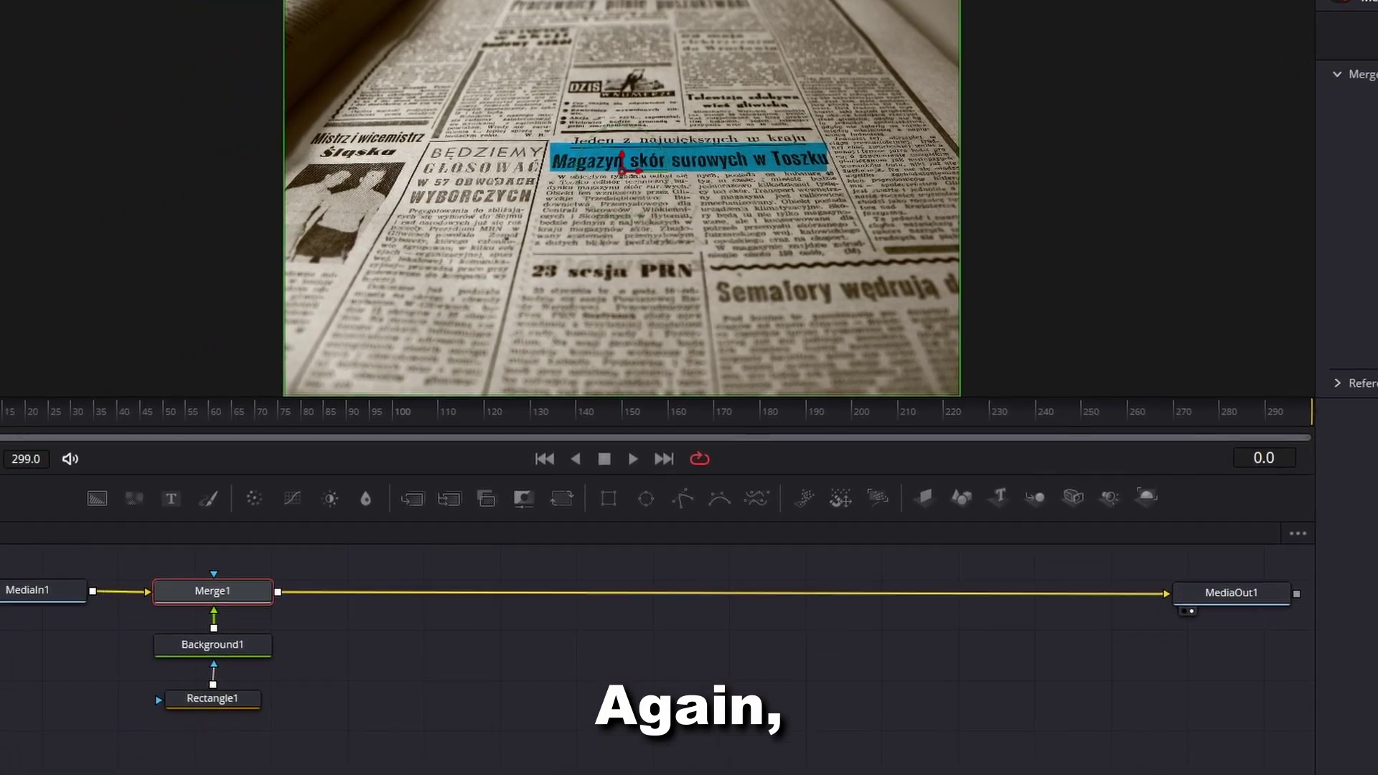
Refit Rectangle1 to the headline with width 0.425, height 0.054 and centre Y 0.523
left_click(285, 671)
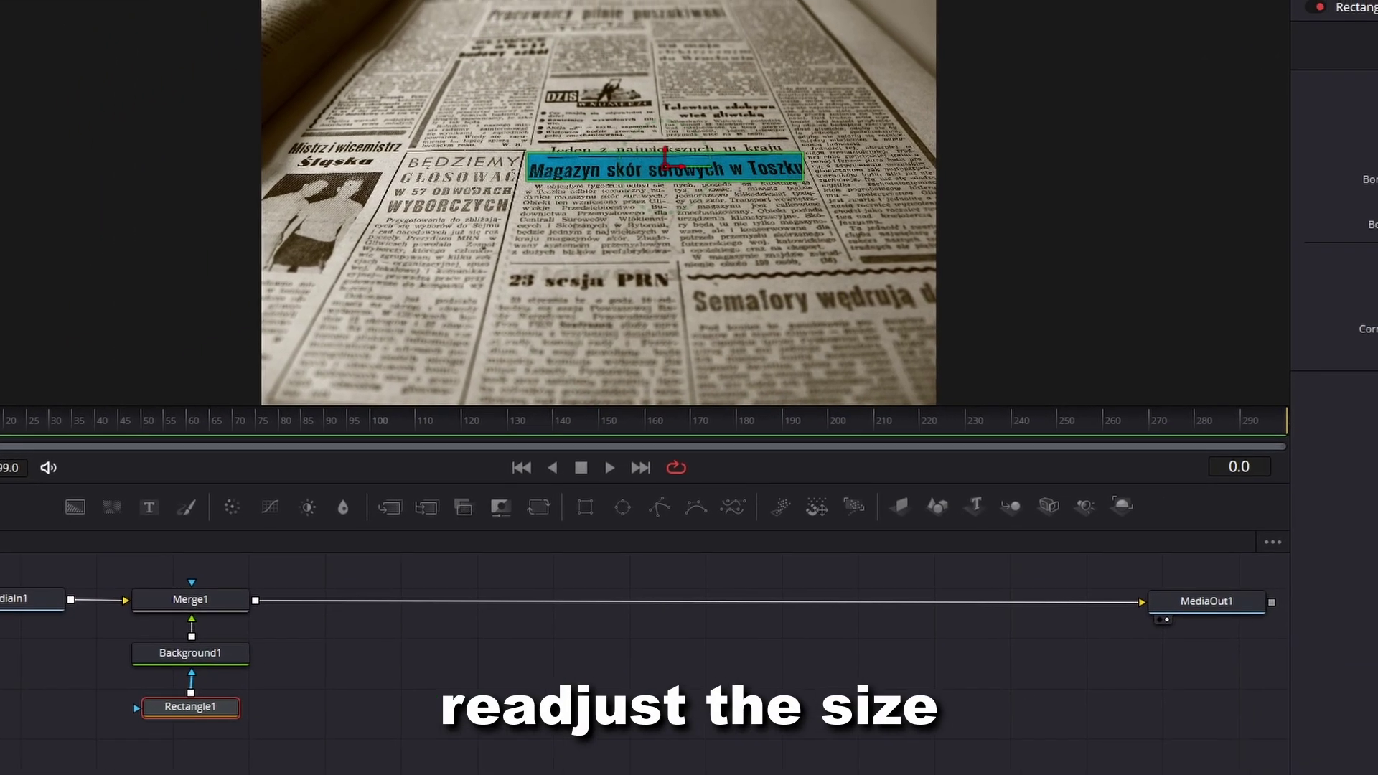
left_click_drag(1208, 384, 1206, 385)
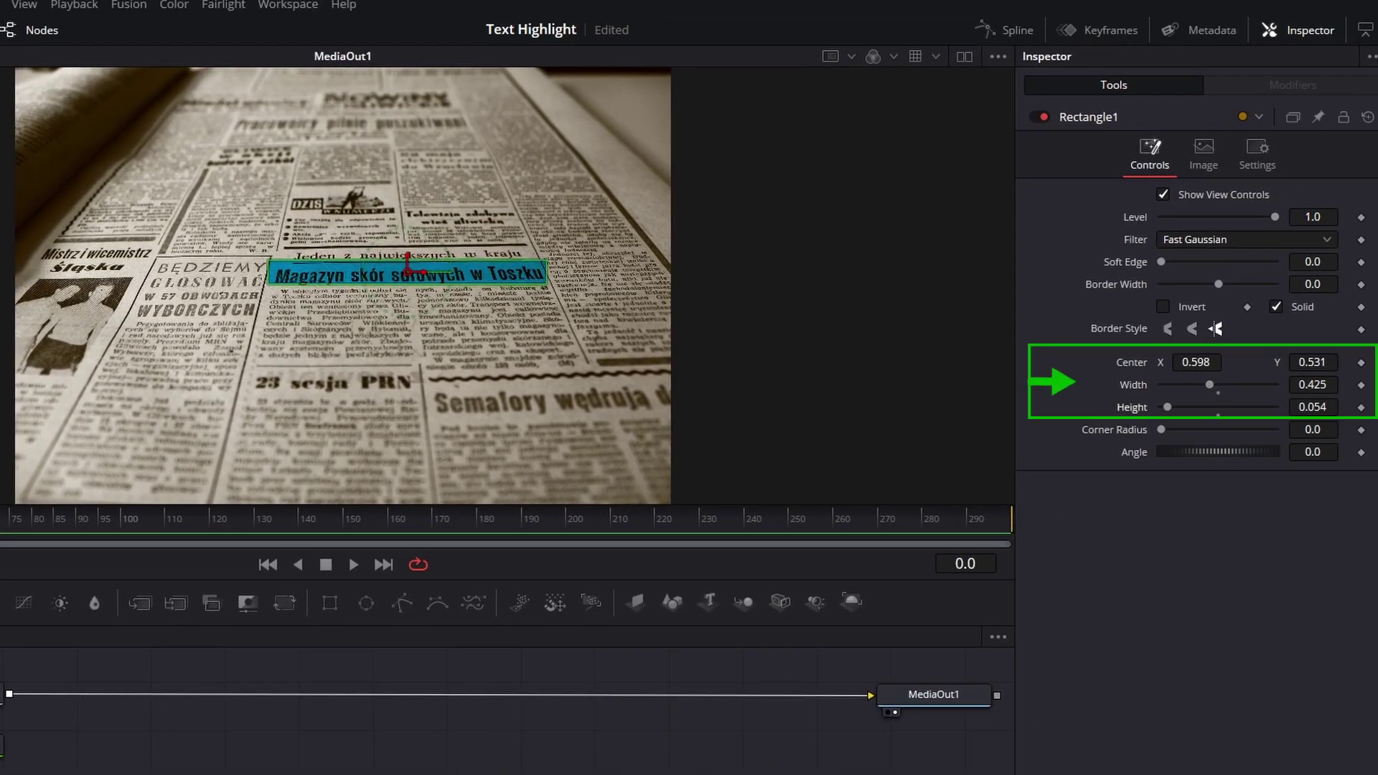
left_click_drag(1313, 362, 1305, 363)
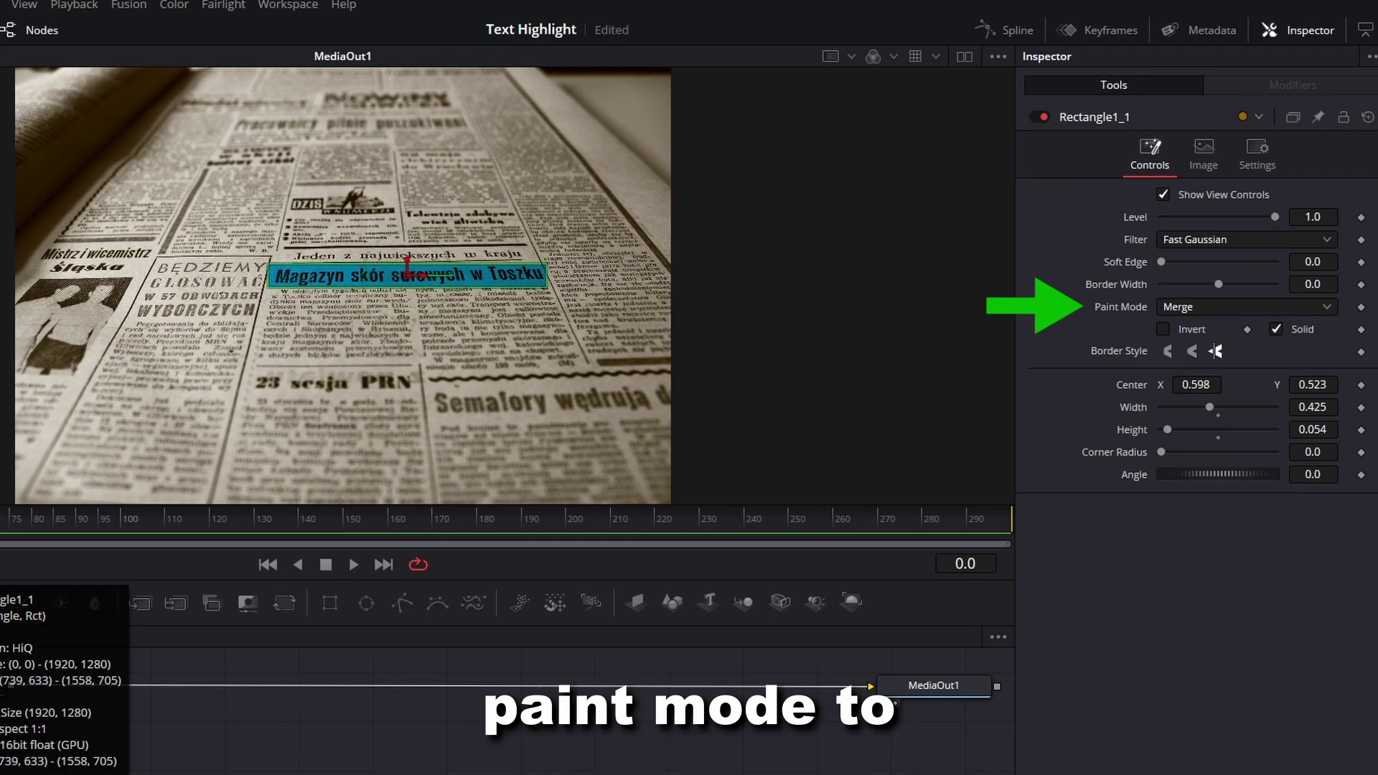
Set the paint mode of the duplicate mask Rectangle1_1 to Multiply and shift its centre X to -0.288
left_click(1246, 307)
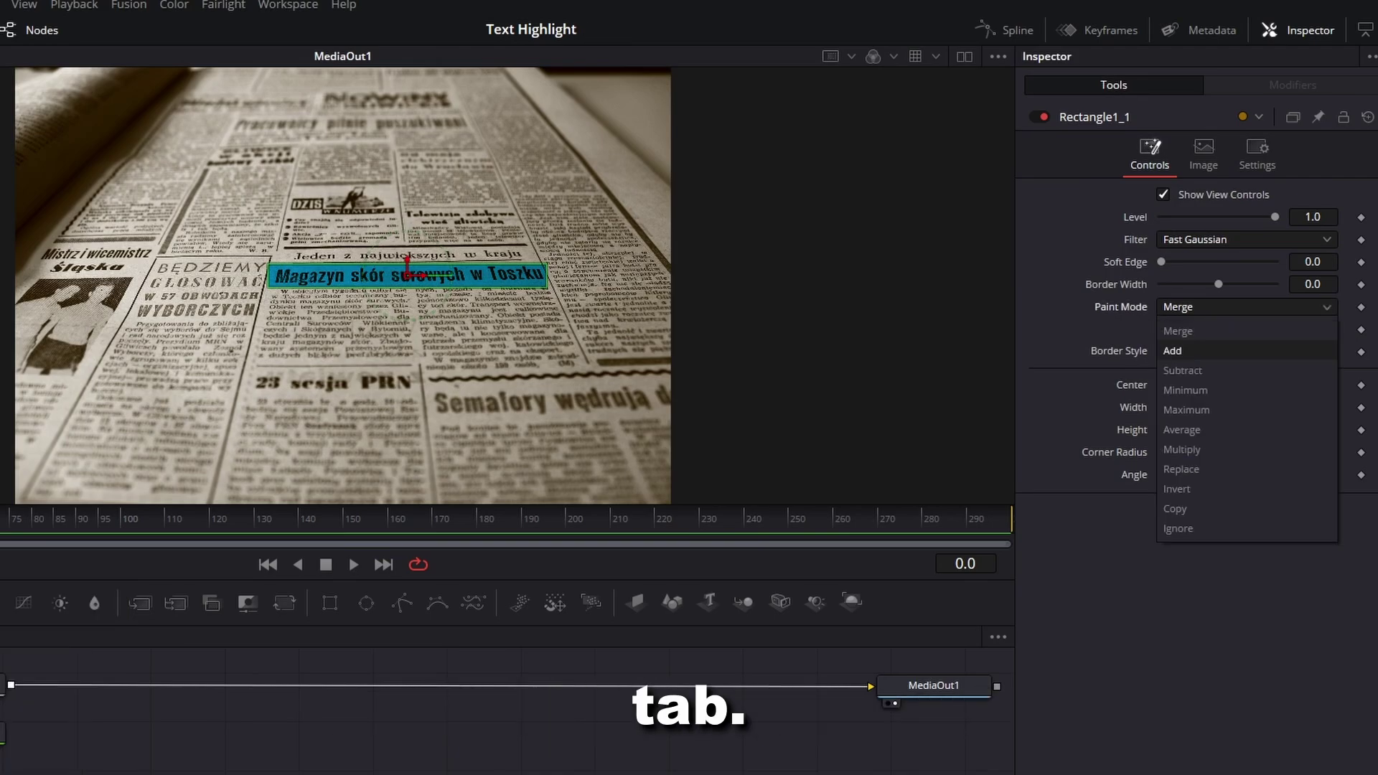
left_click(1182, 449)
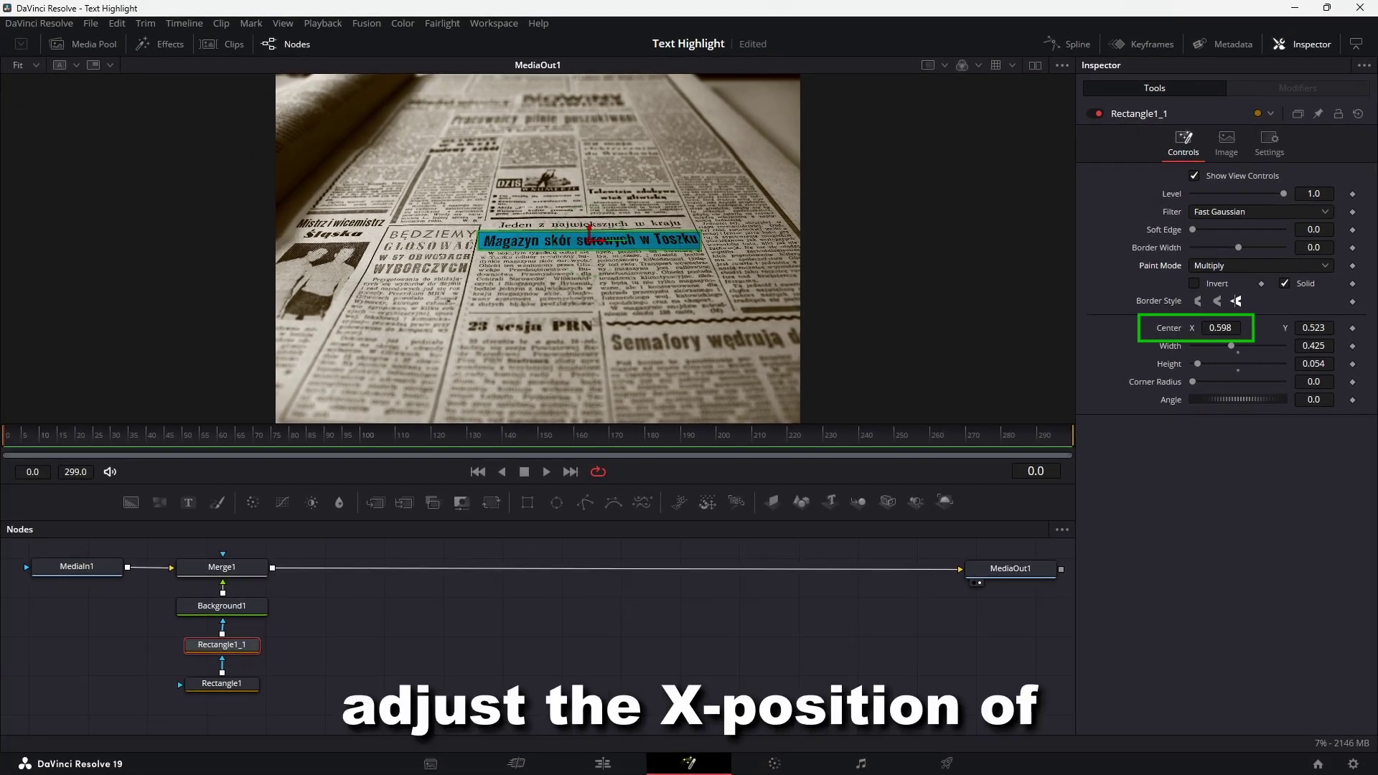
left_click_drag(1221, 328, 912, 359)
left_click_drag(318, 236, 216, 238)
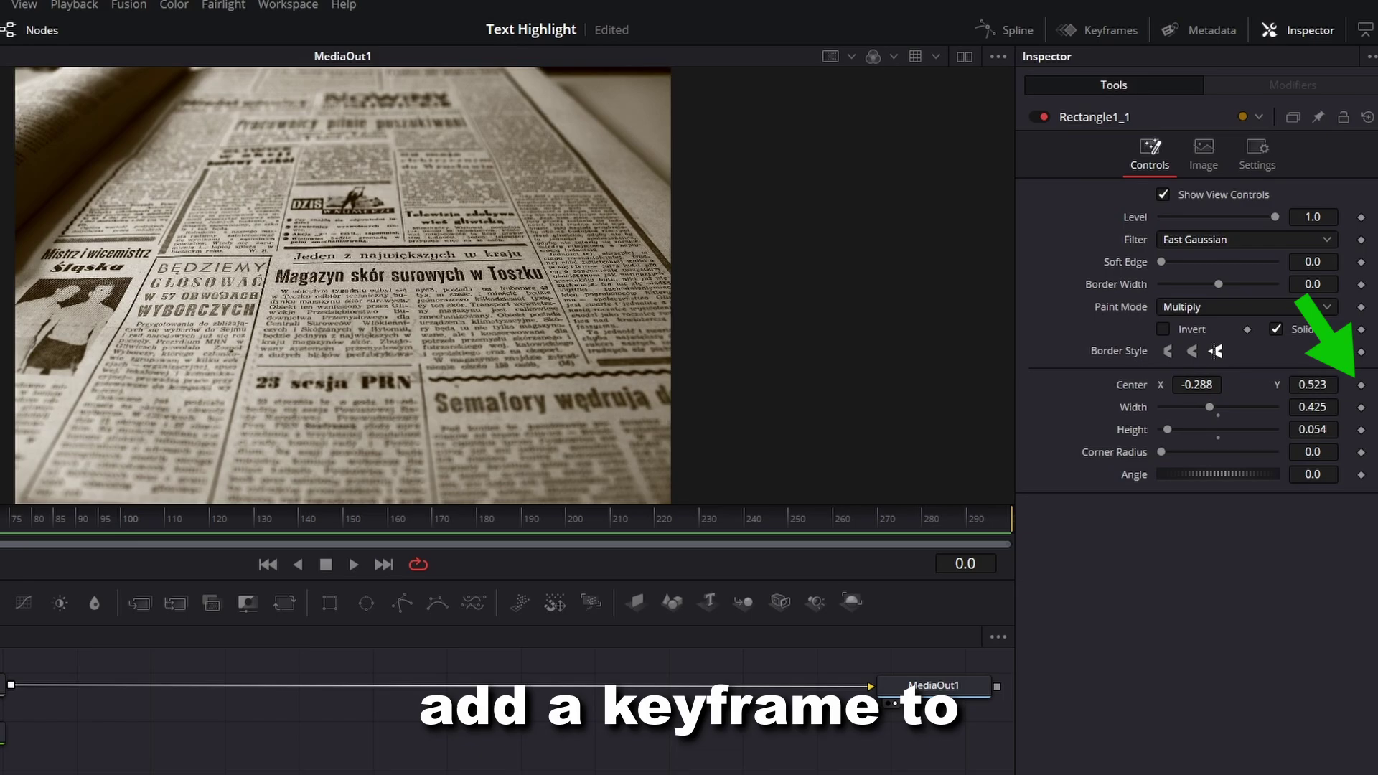
Animate the centre of Rectangle1_1 with a keyframe at frame 0 and an X position of 0.598 at frame 60
left_click(1361, 385)
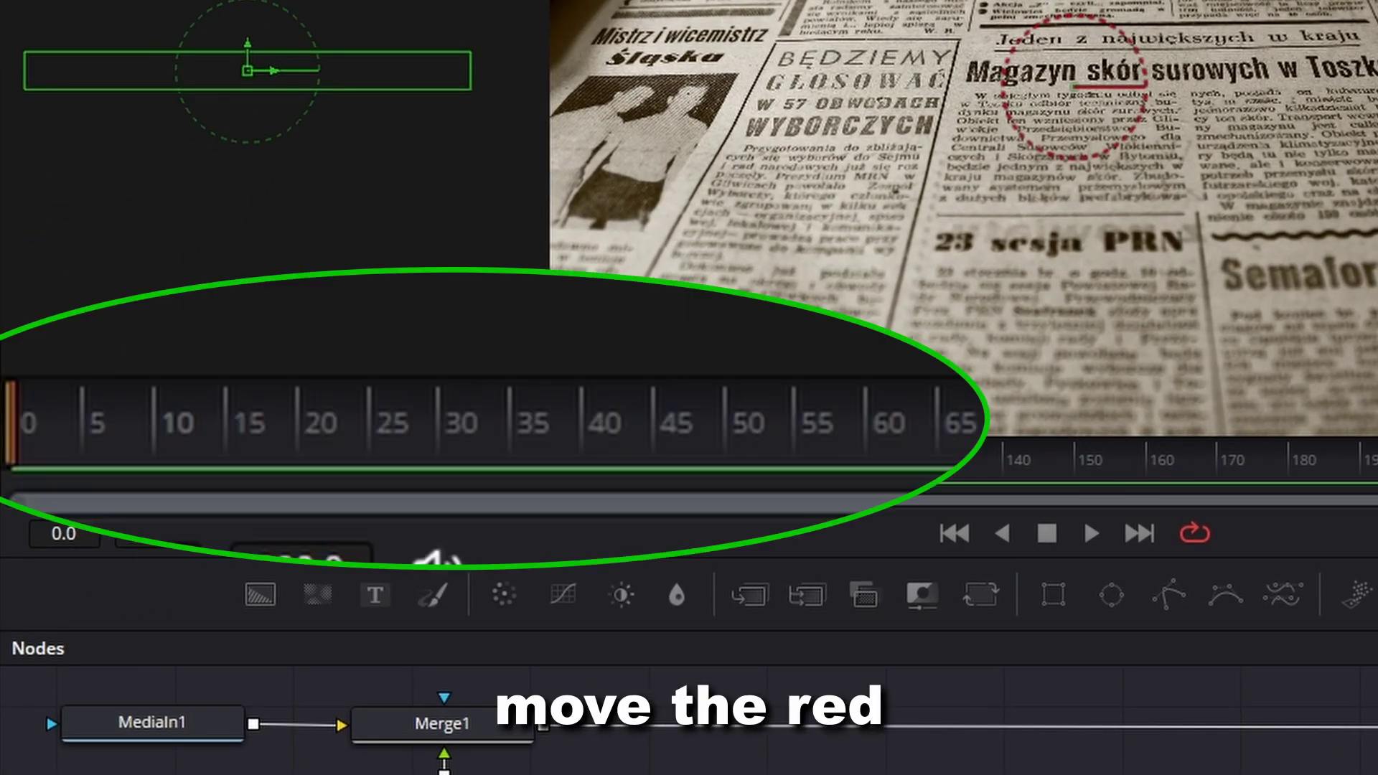
left_click_drag(341, 424, 823, 424)
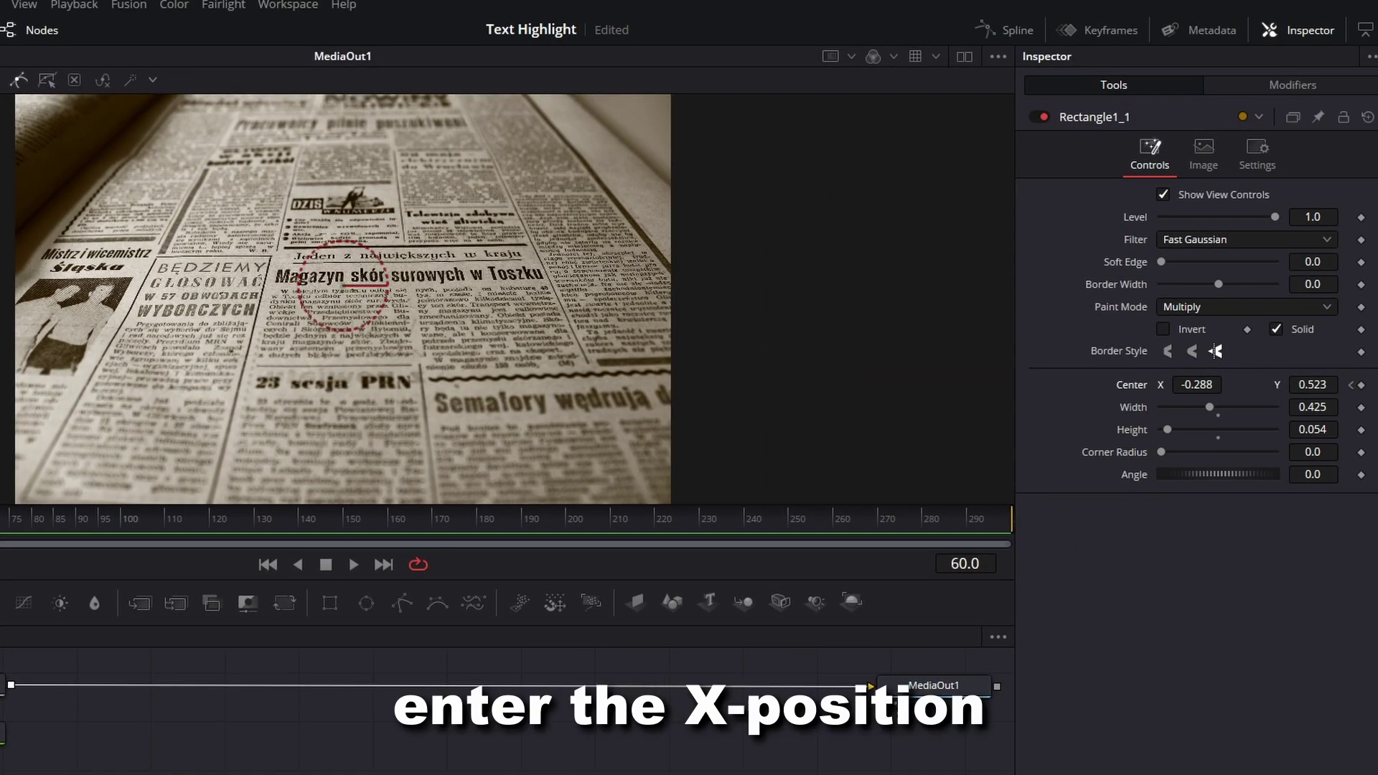
double_click(1196, 385)
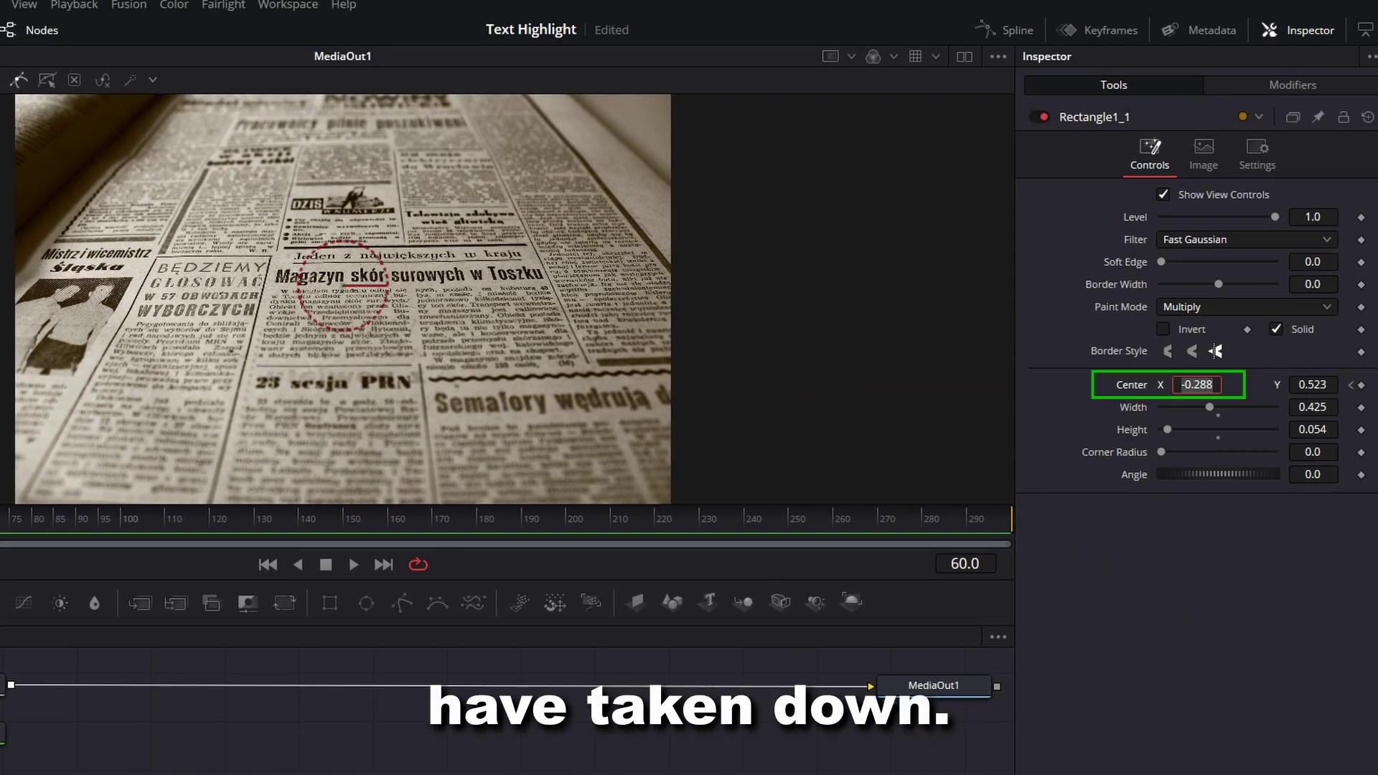
type("0.")
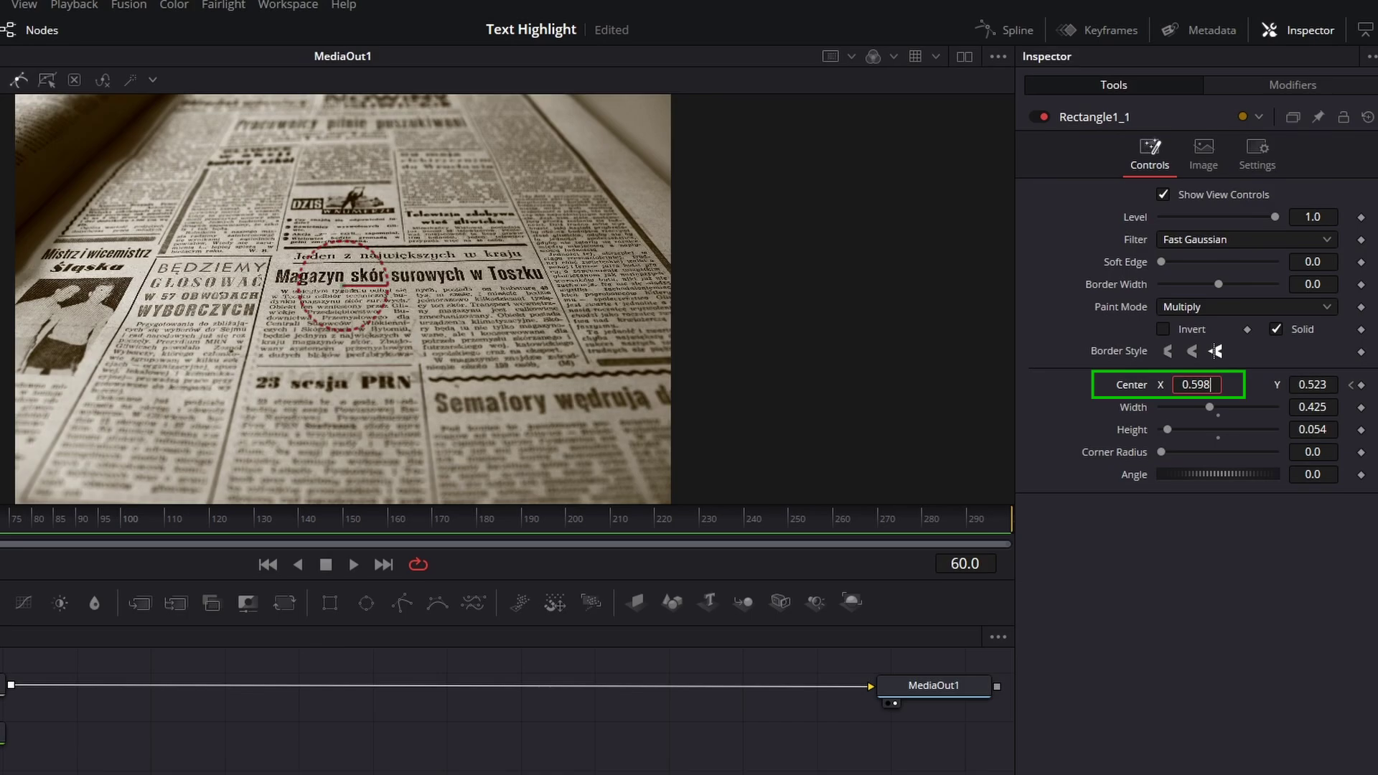
key("Return")
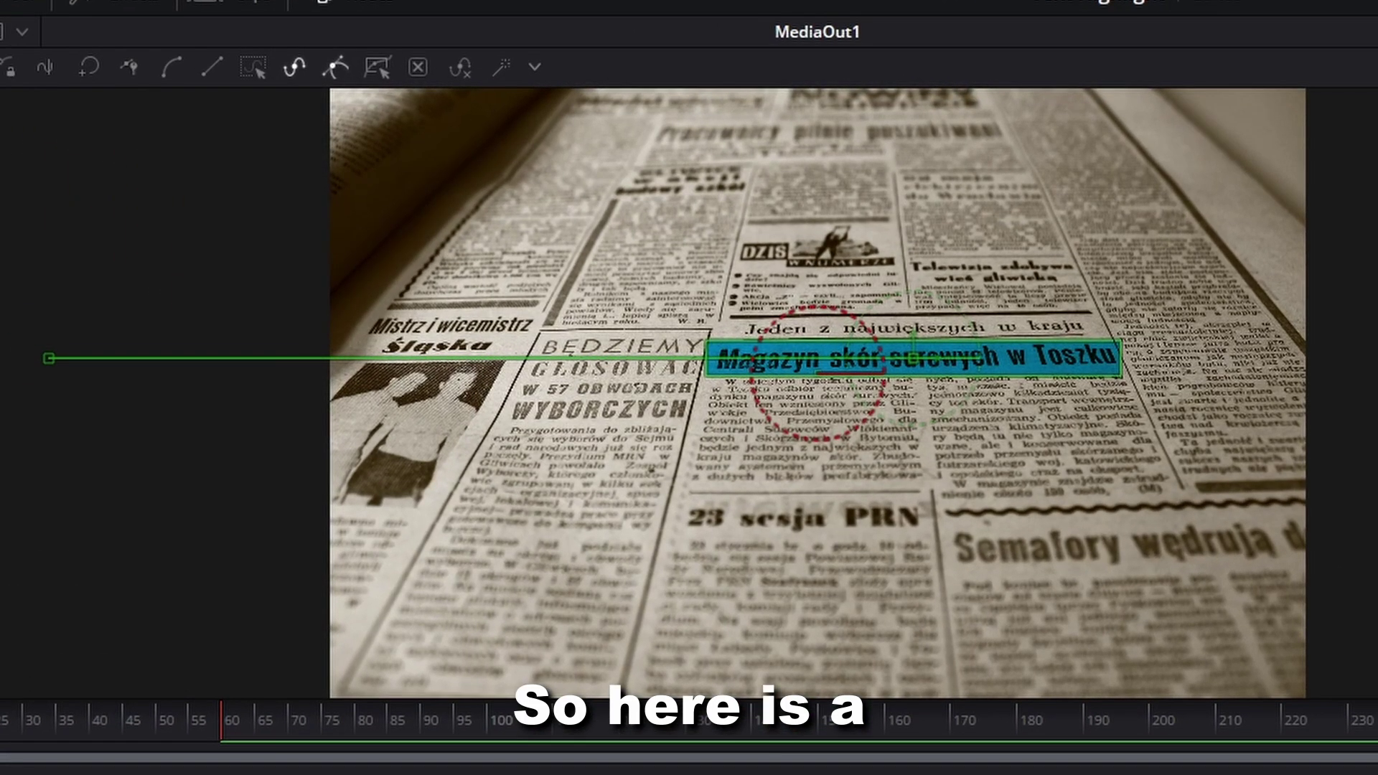
Smooth all keyframes on the Displacement curve of Rectangle1_1 to ease the highlight's movement, and play the animation from the first frame
left_click_drag(220, 720, 0, 720)
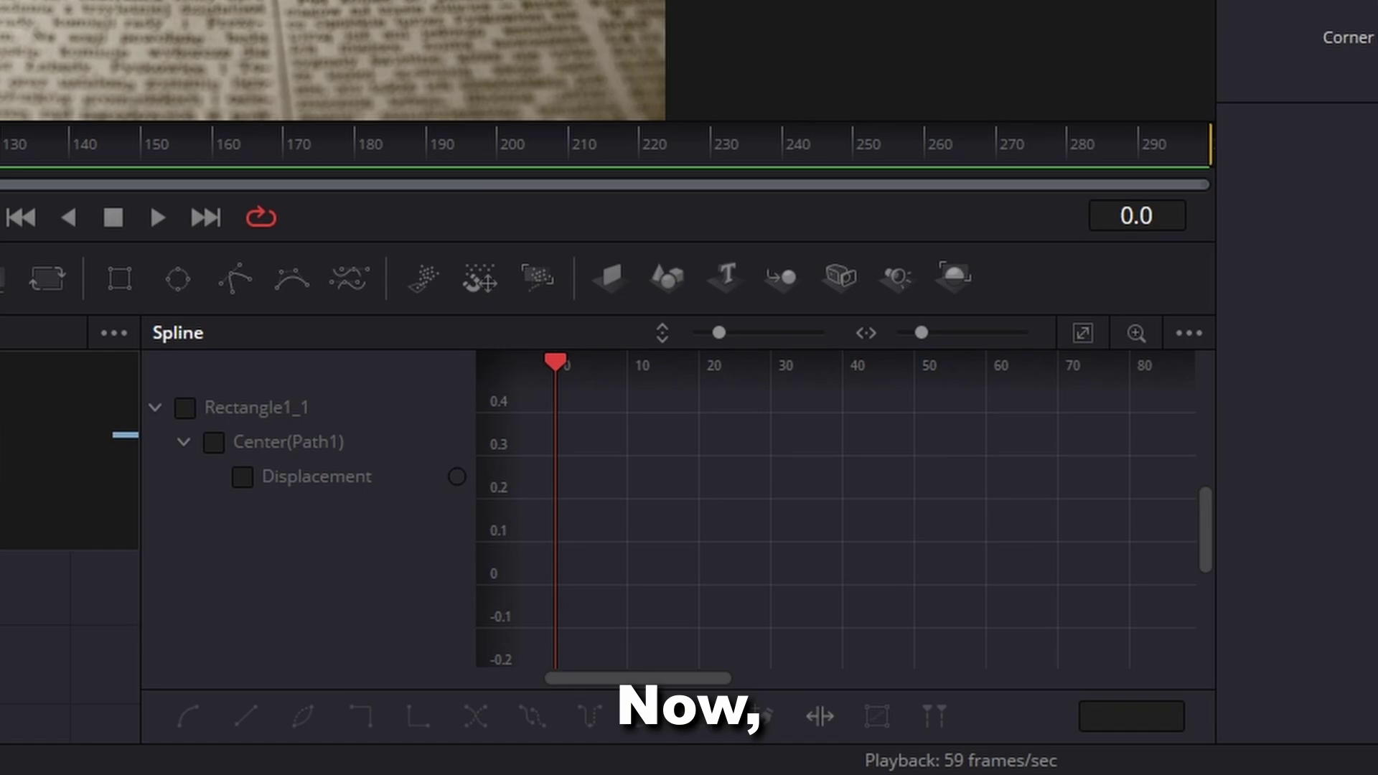
left_click(185, 408)
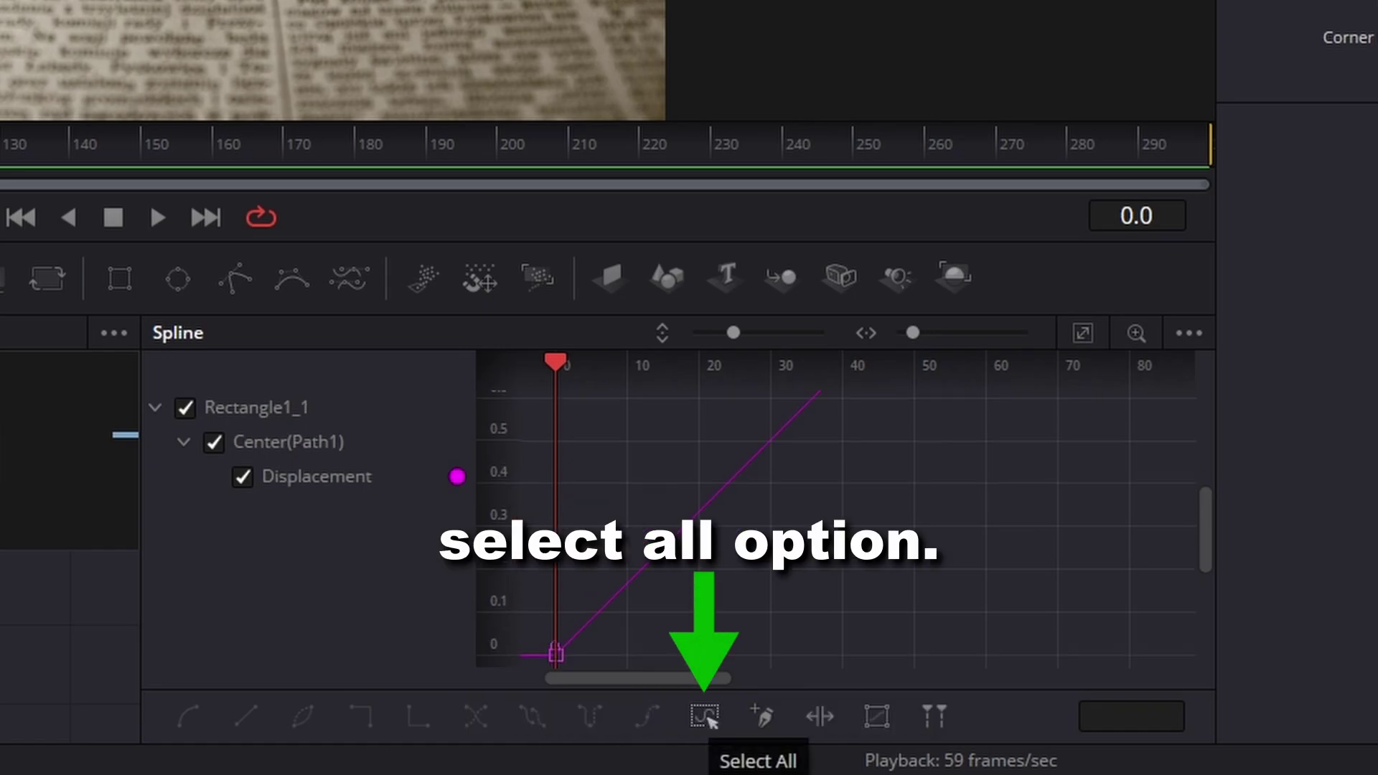
left_click(705, 716)
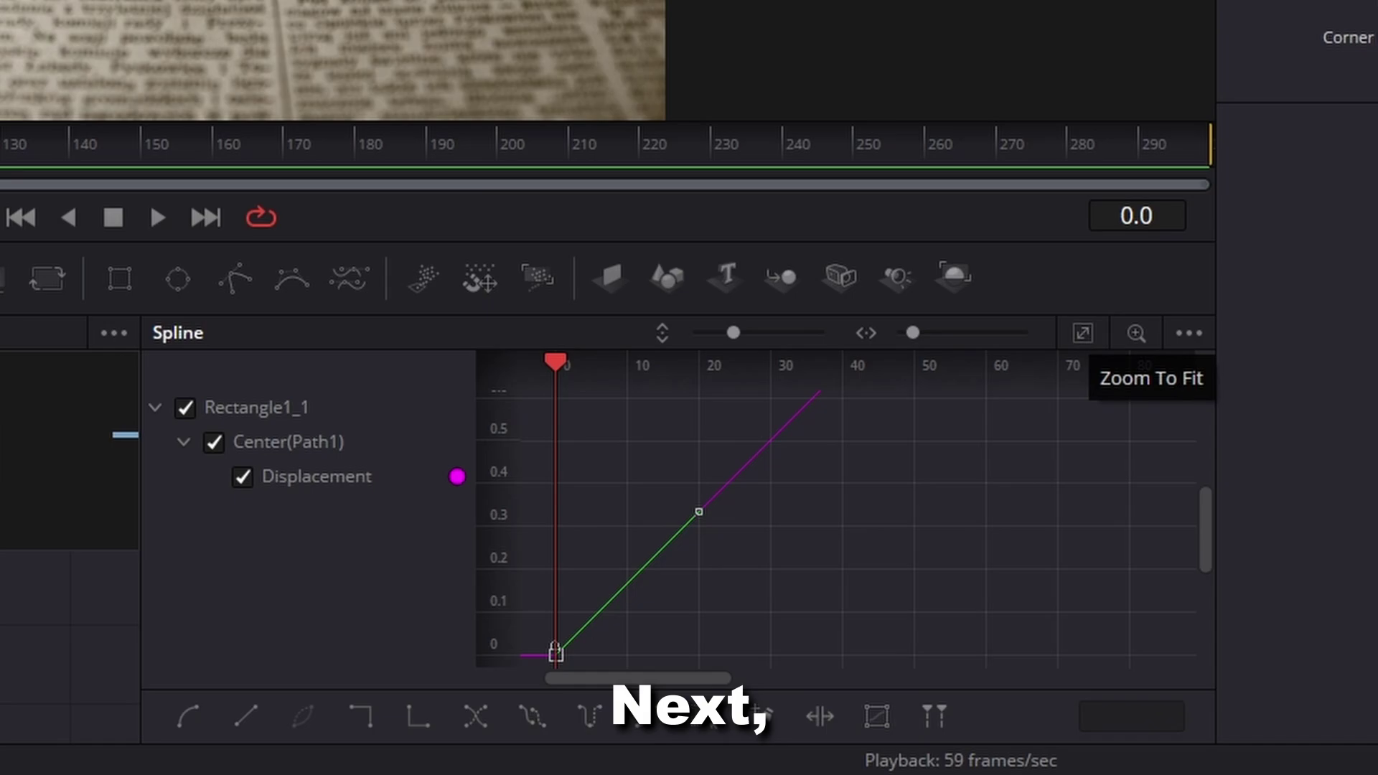
left_click(1083, 333)
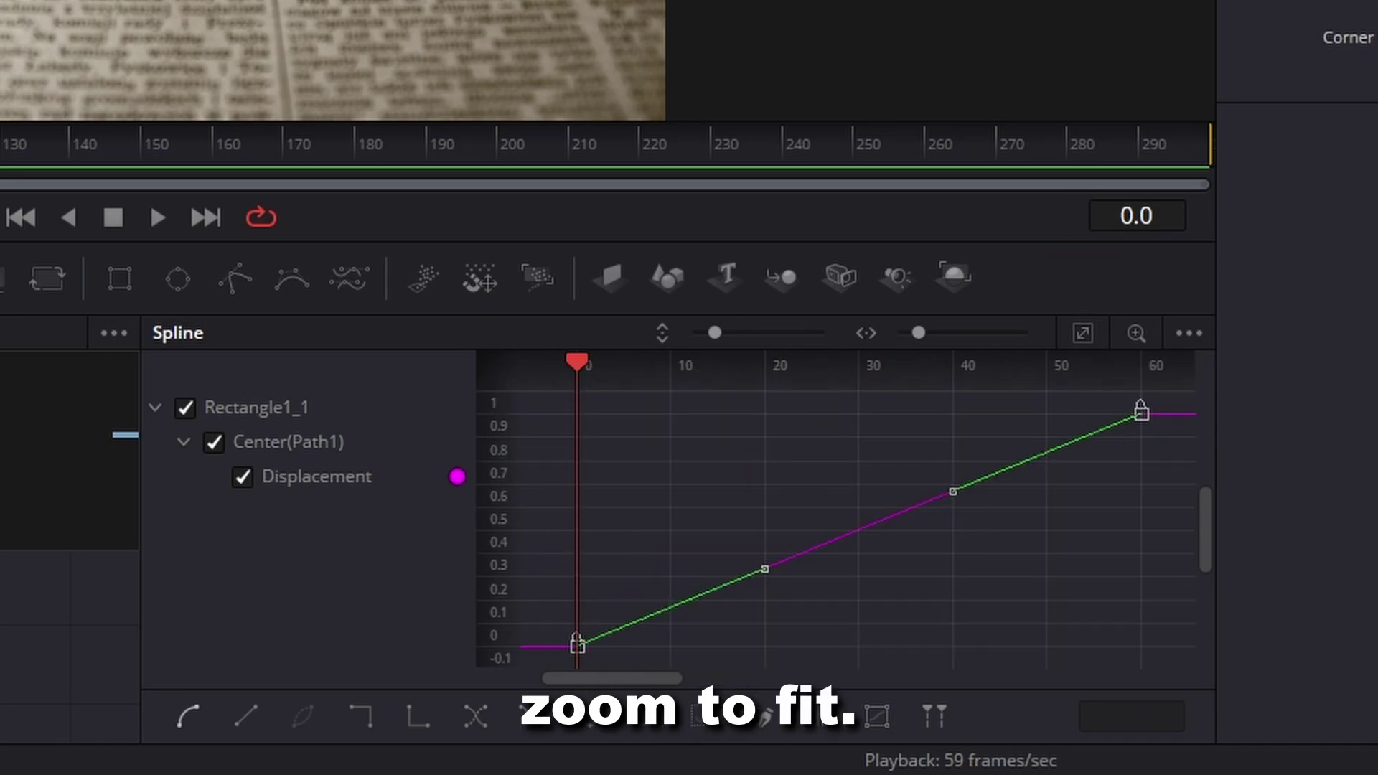
left_click(188, 716)
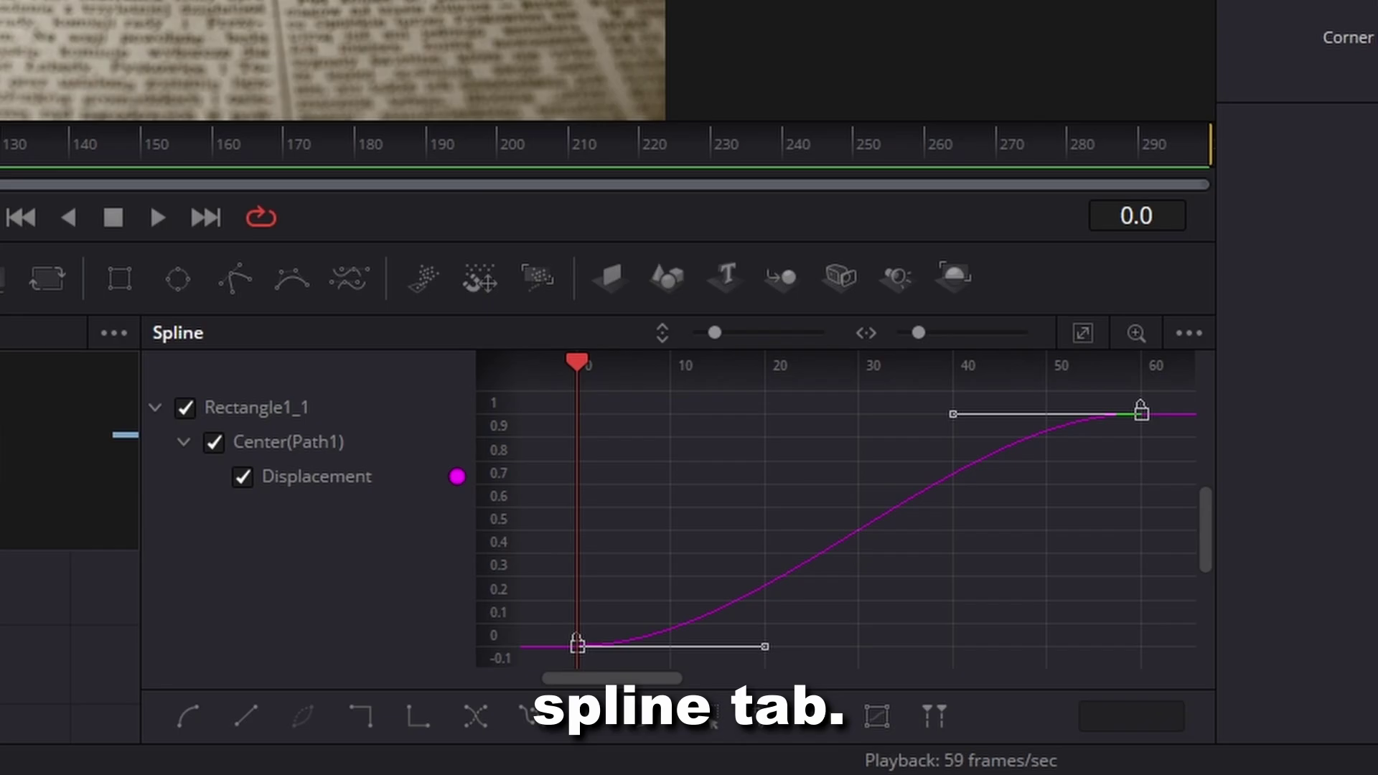
key("F8")
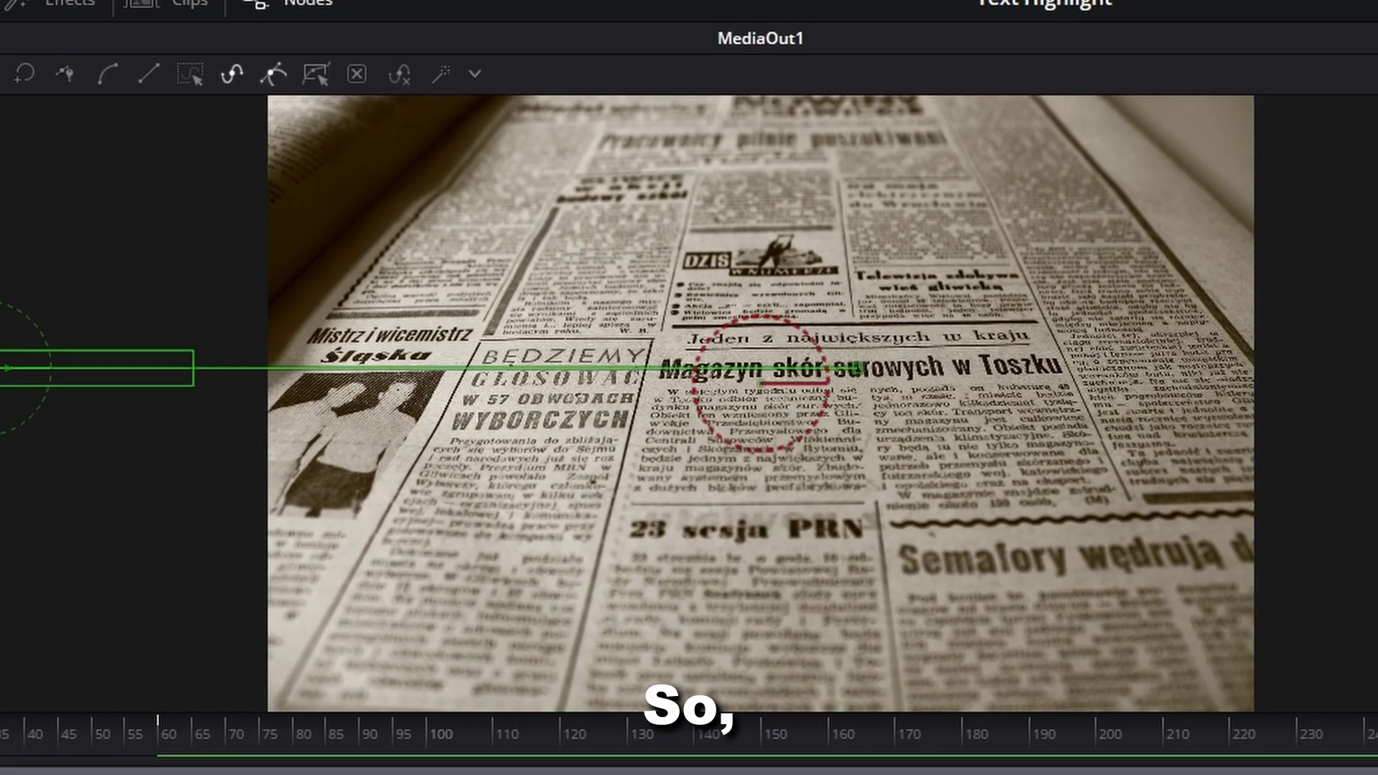
key("space")
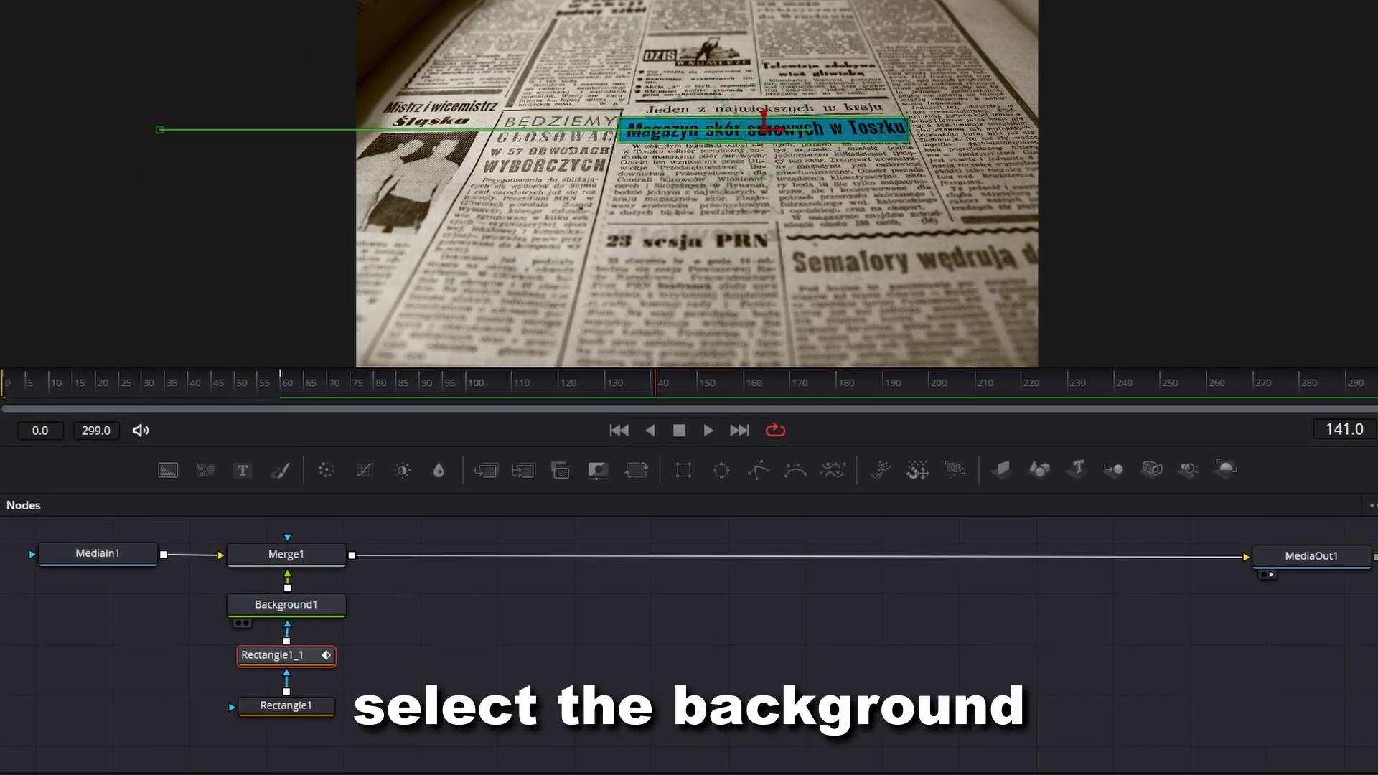
Add a Displace node between Background1 and Merge1
left_click(286, 604)
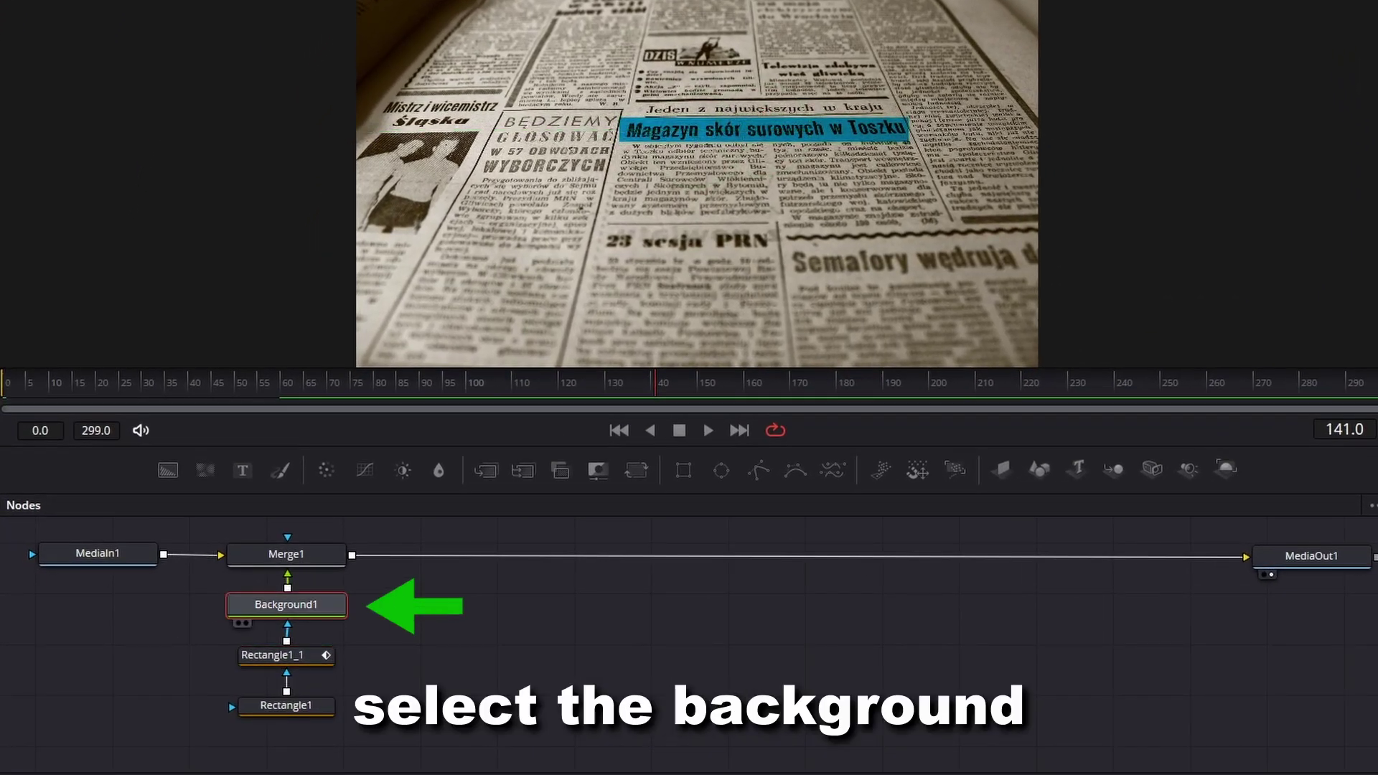
key("shift+space")
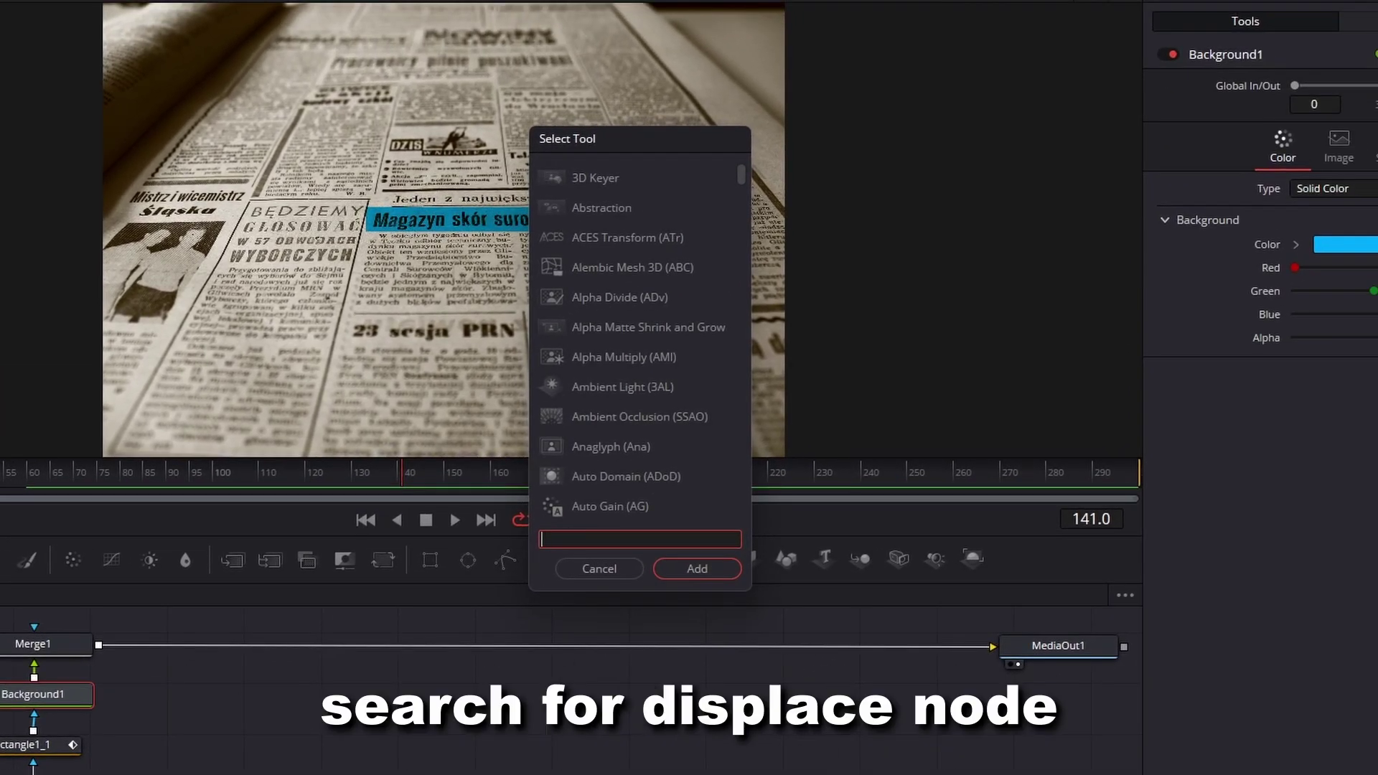
type("Displace")
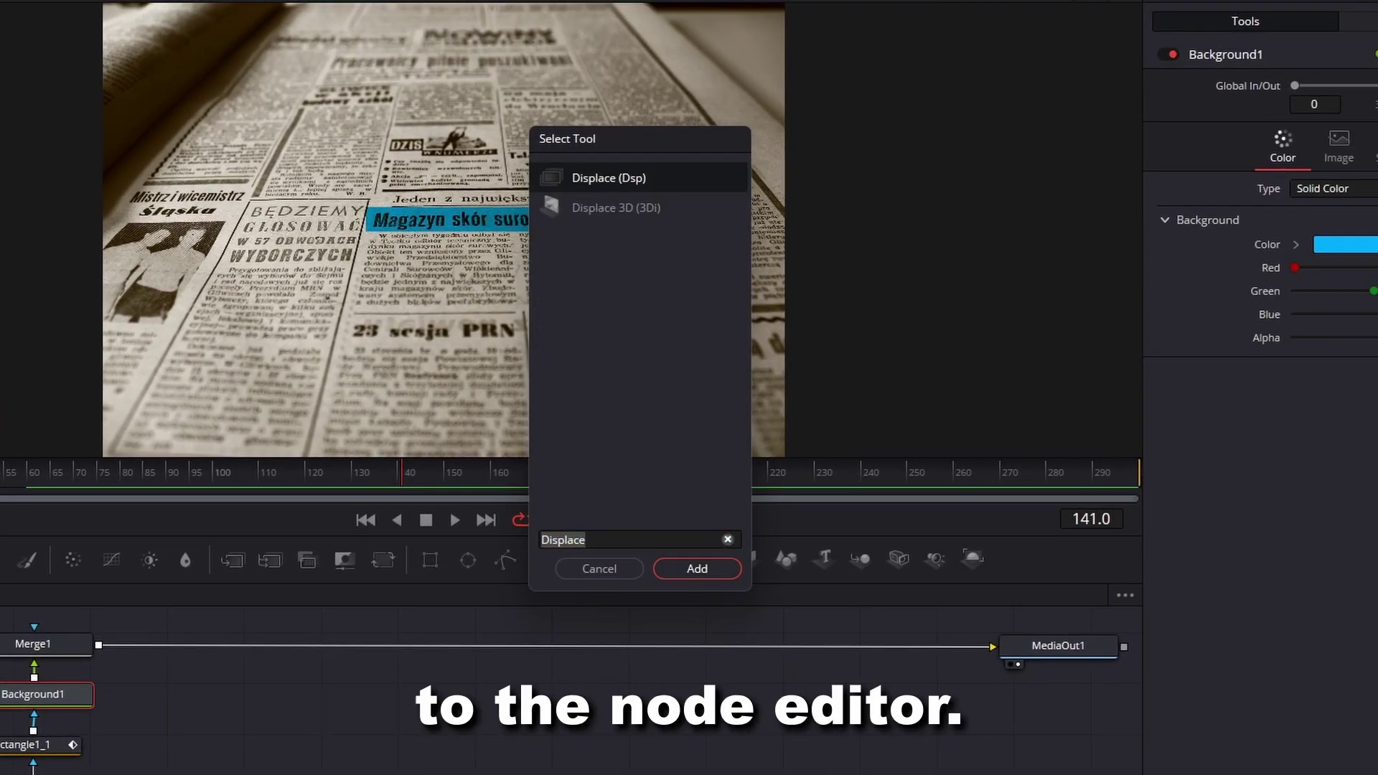
key("Return")
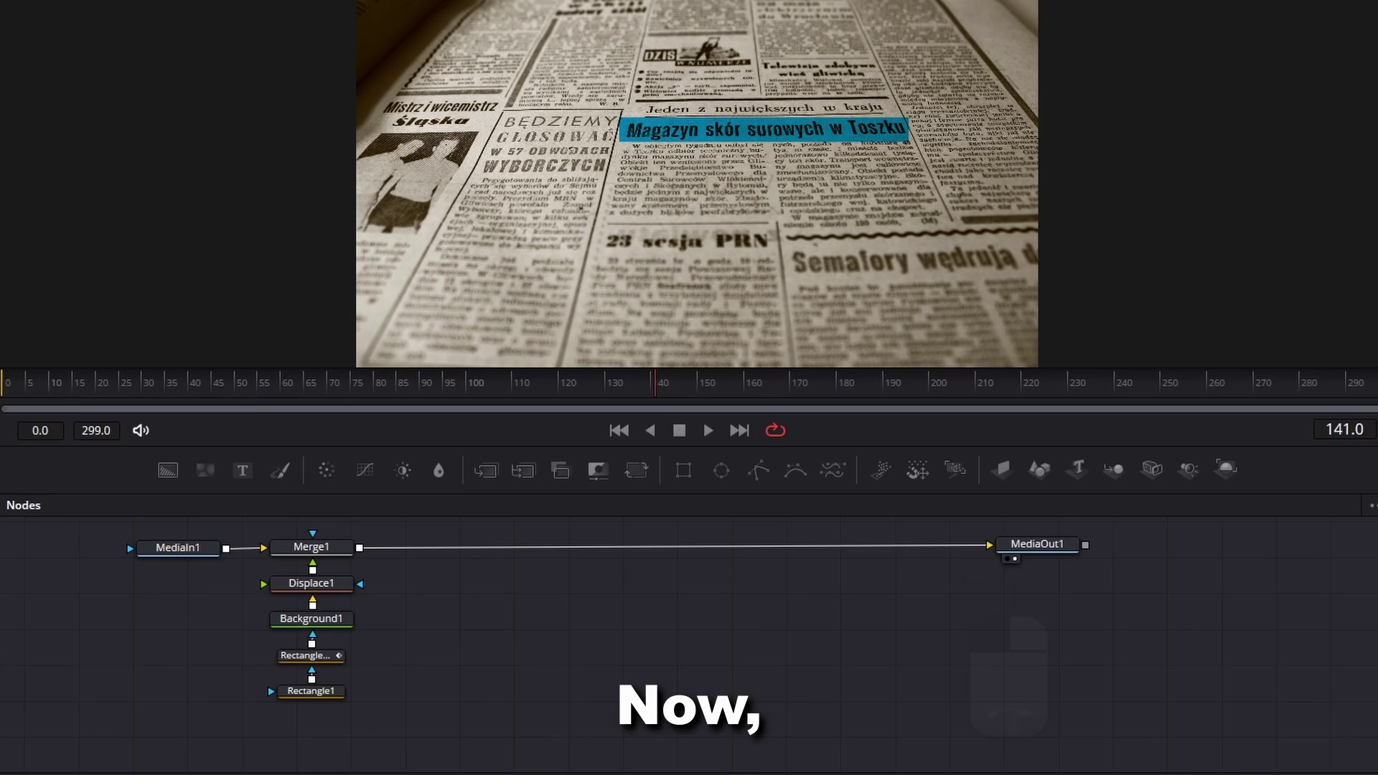
Add a FastNoise node beside Displace1 and connect its output to the foreground input of Displace1
key("shift+space")
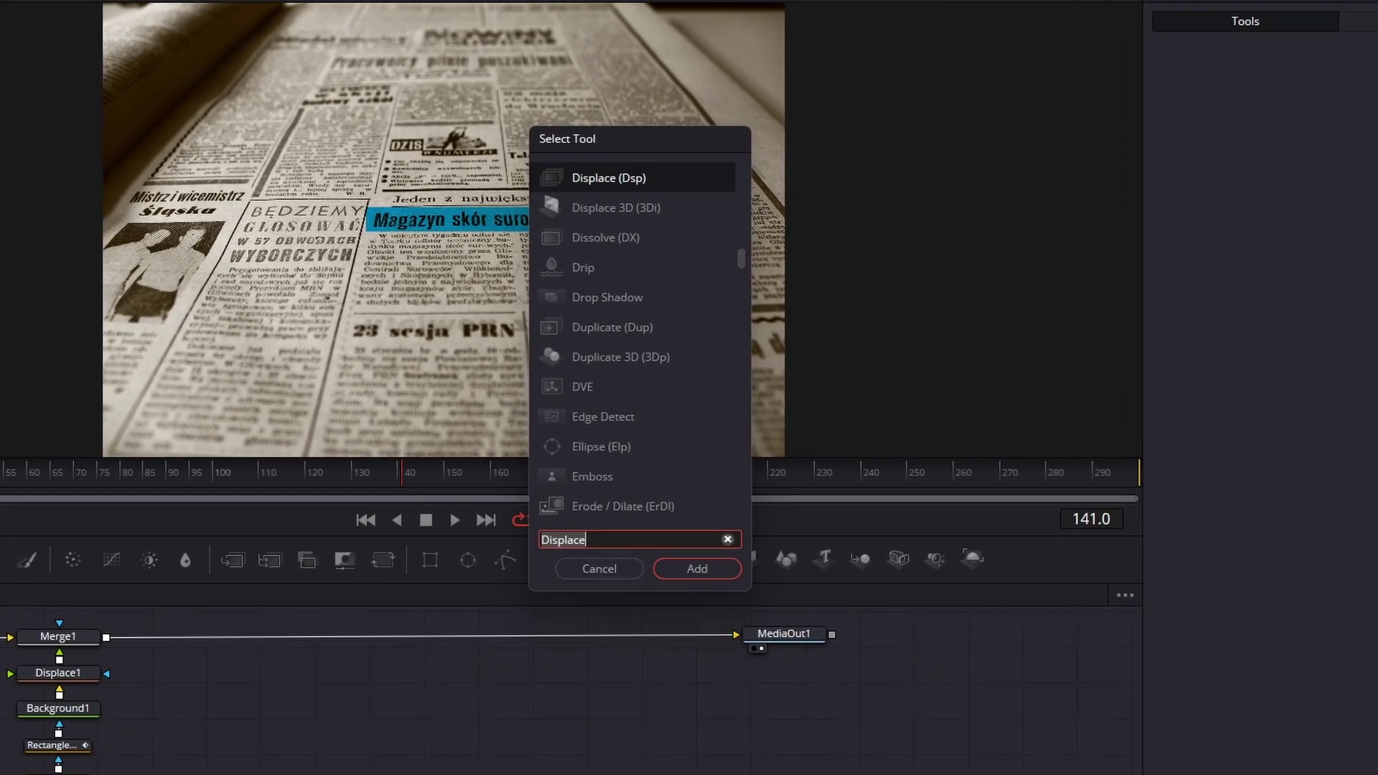
type("fast")
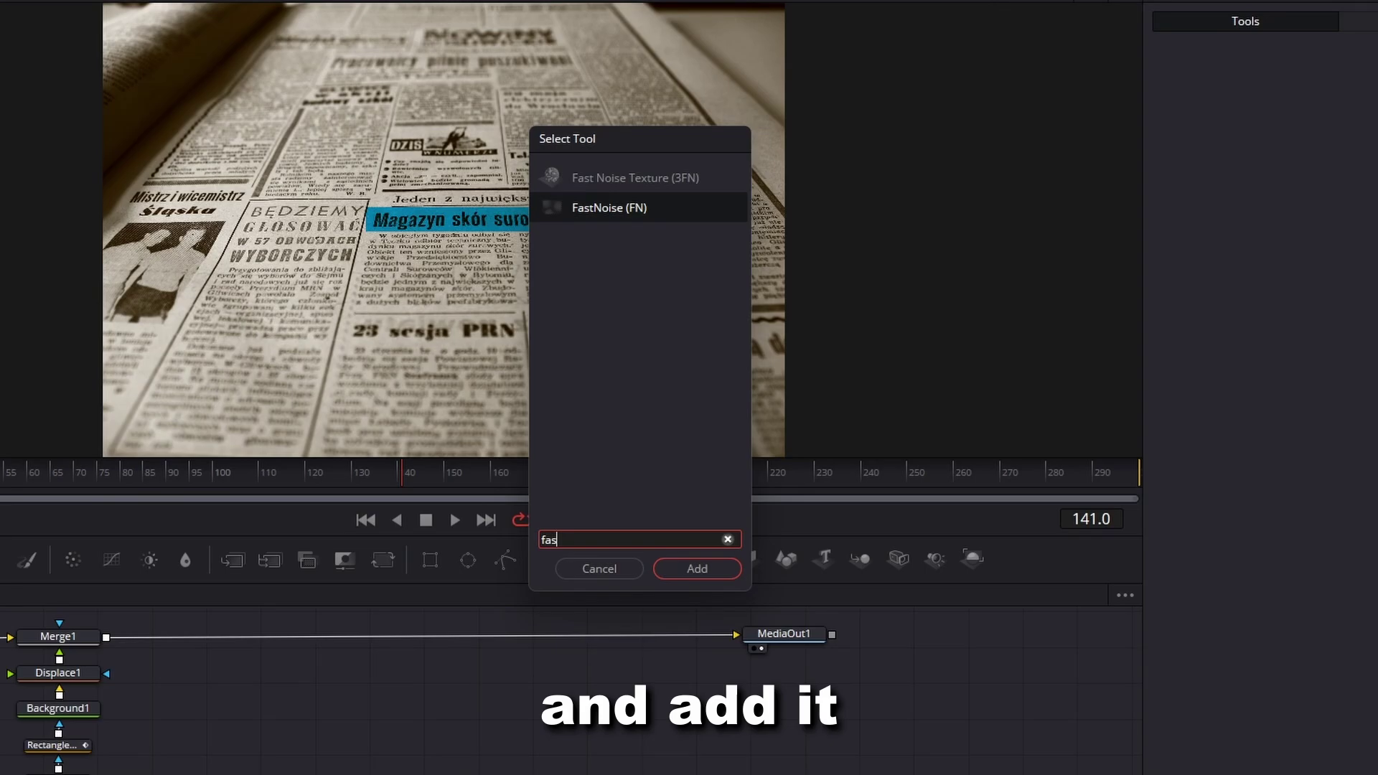
key("Return")
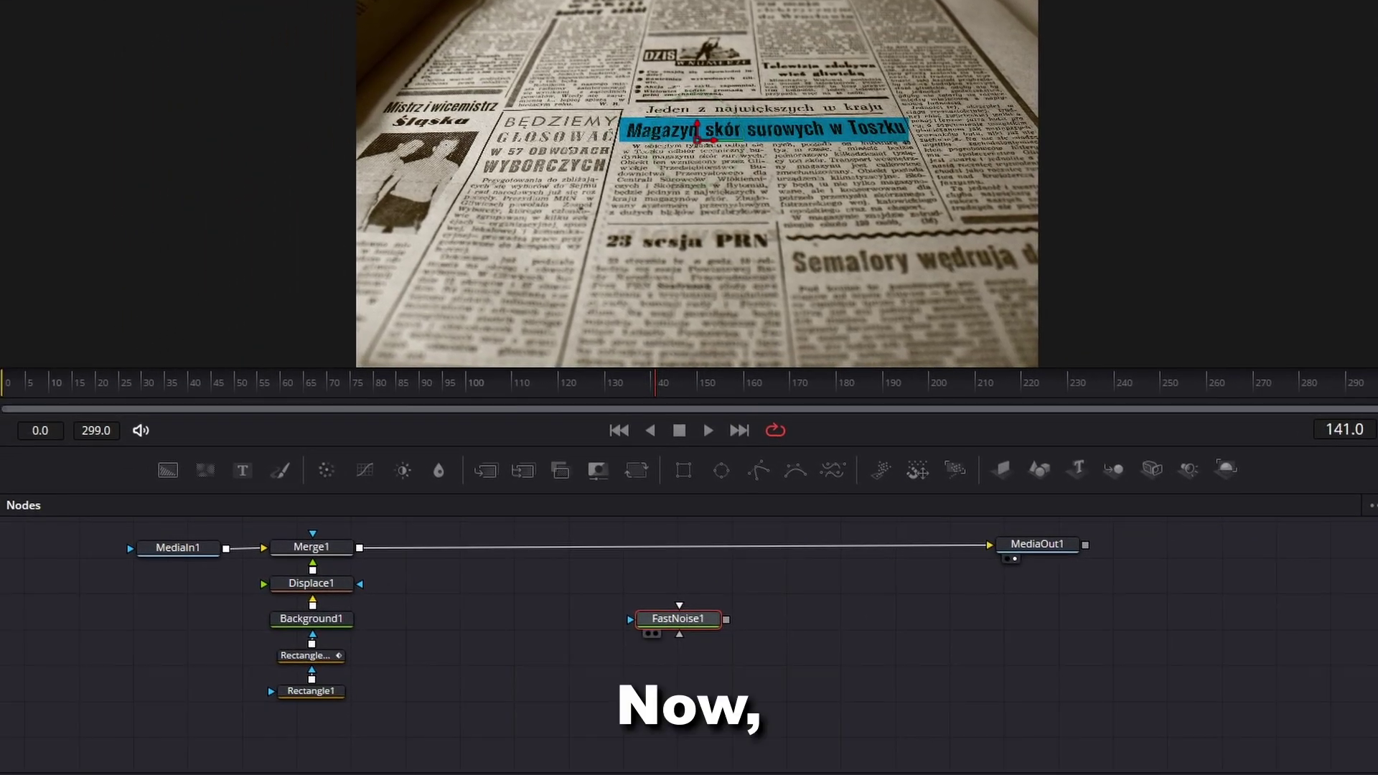
left_click_drag(678, 619, 450, 582)
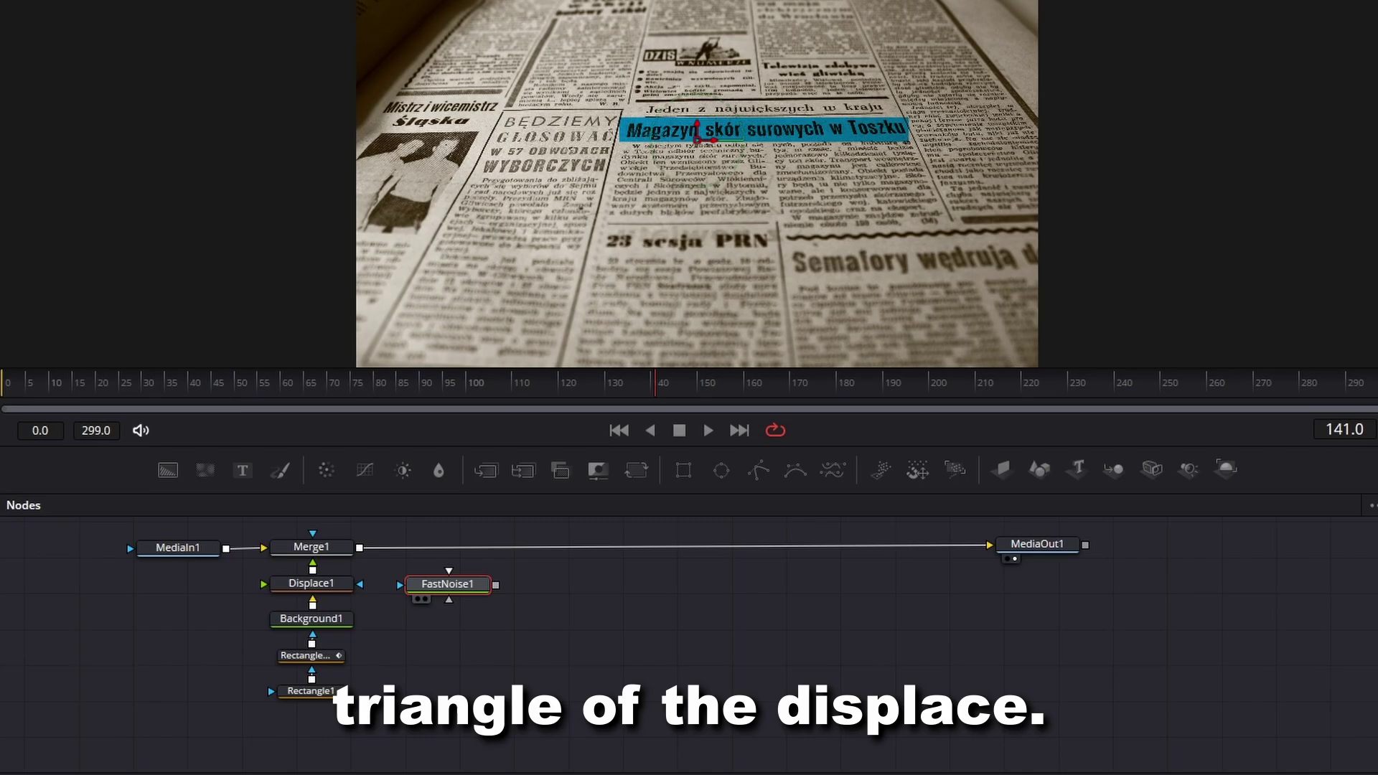
left_click_drag(260, 587, 263, 585)
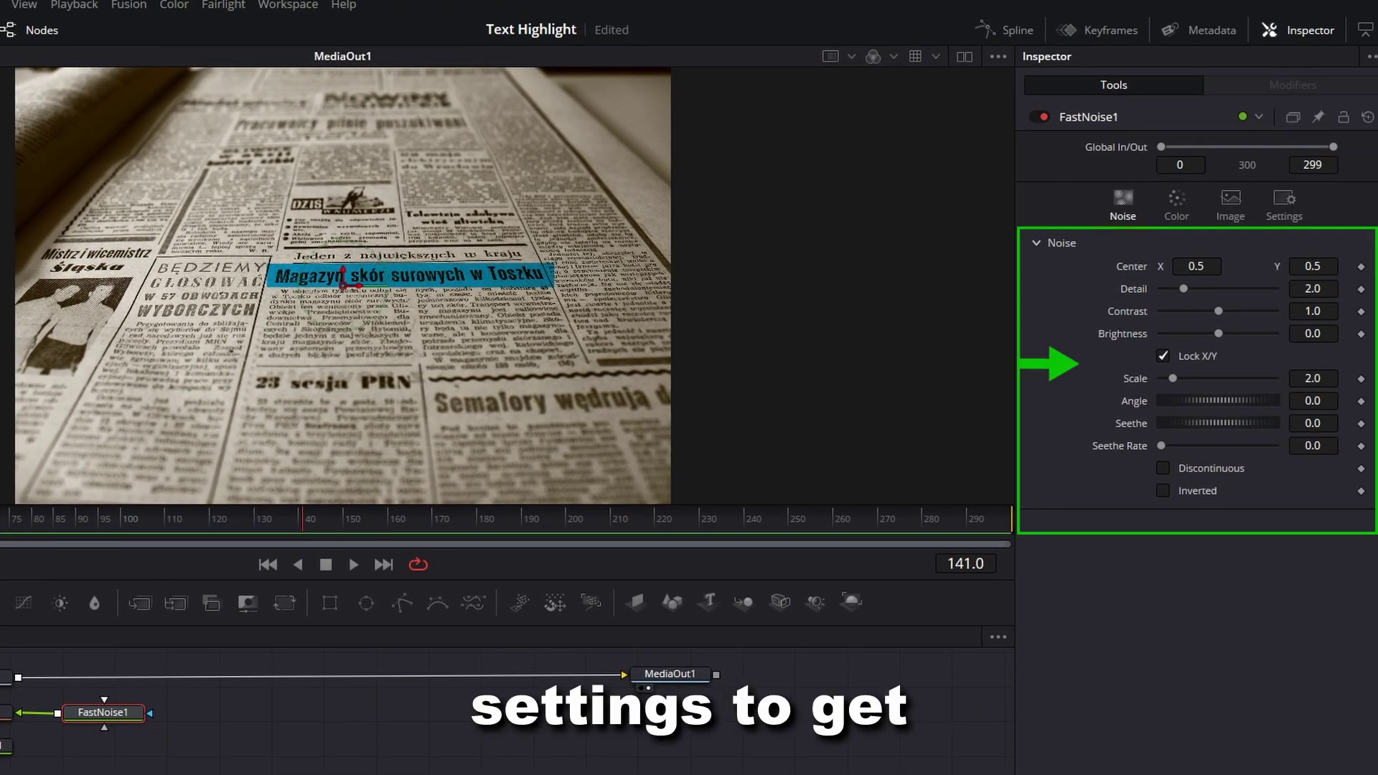
Set the FastNoise1 detail to 9.13 and contrast to 3.92, and unlock its X/Y scale
left_click_drag(1254, 288, 1263, 288)
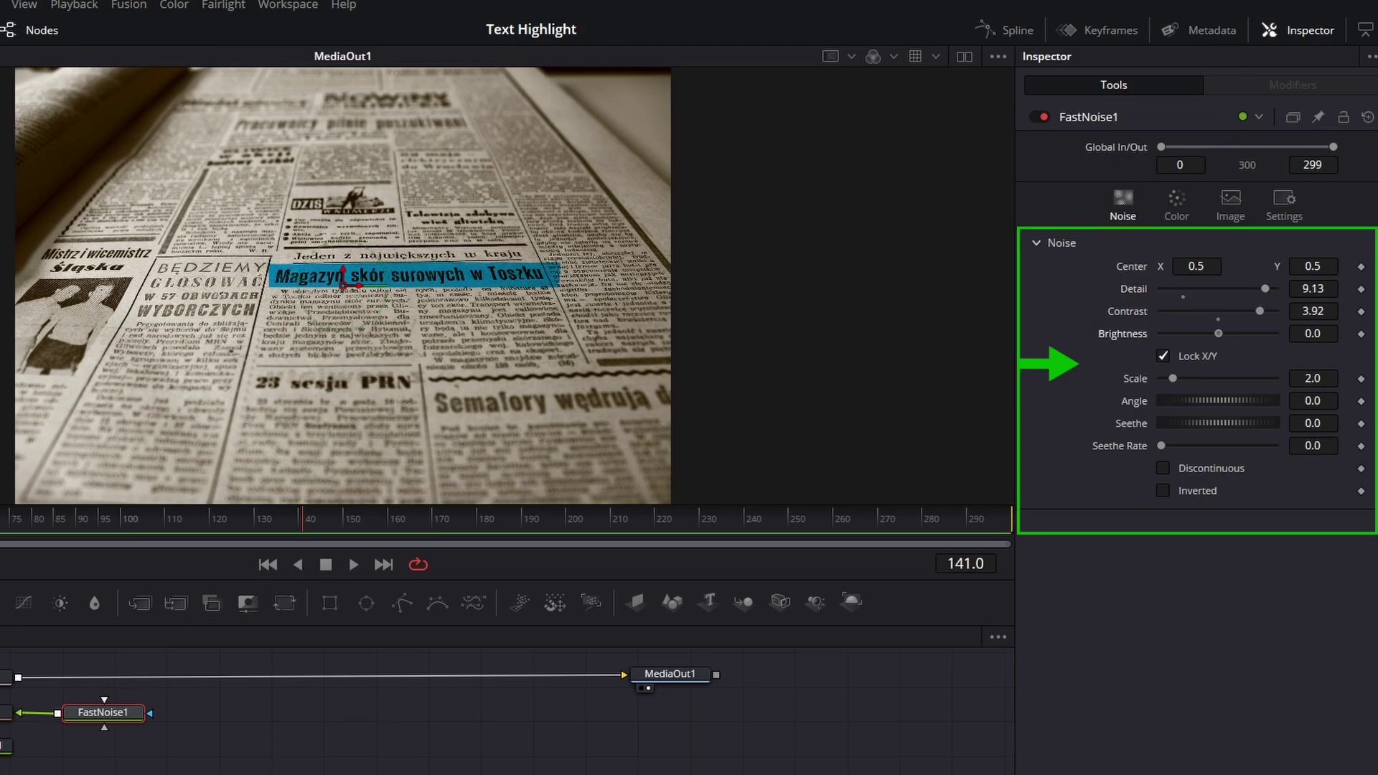
left_click(1163, 356)
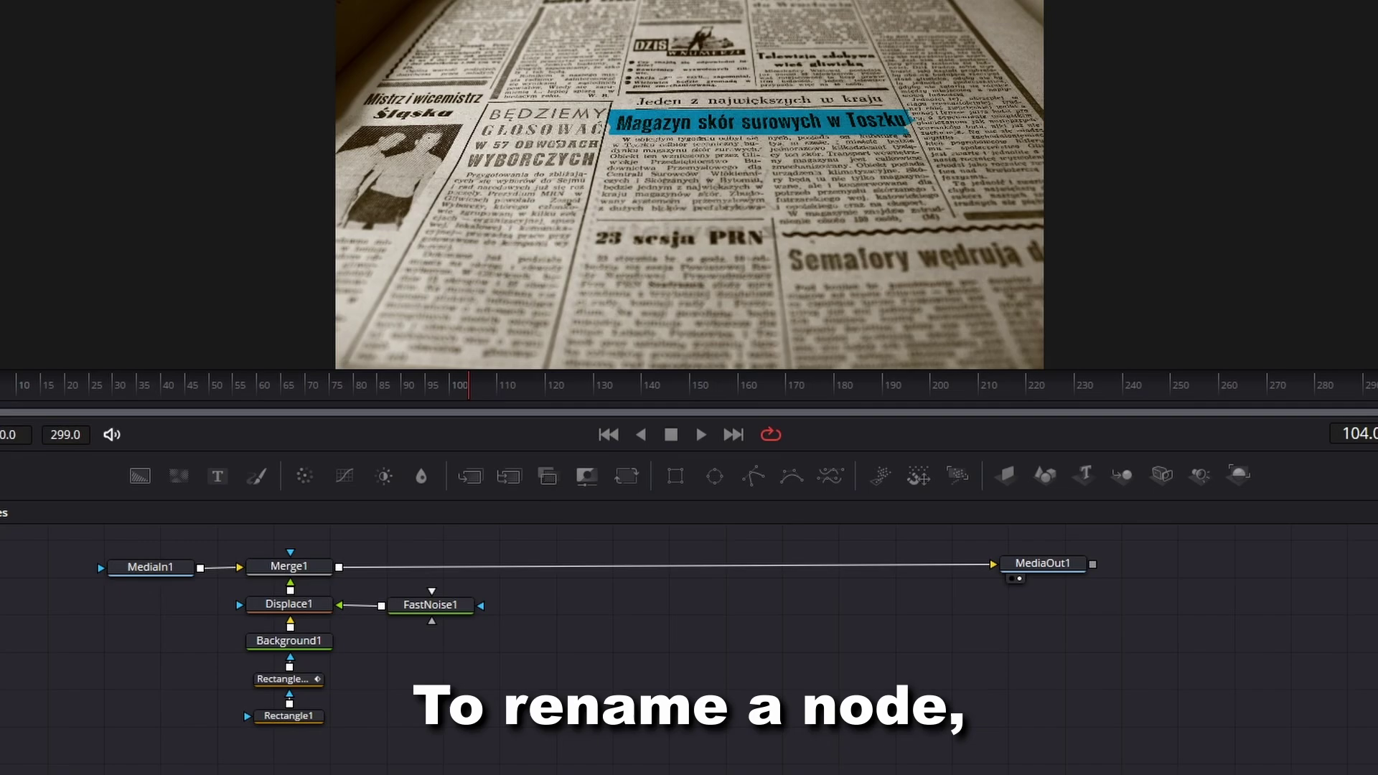
Rename the Background1 node as Background and the Rectangle1_1 node as Mask
right_click(306, 641)
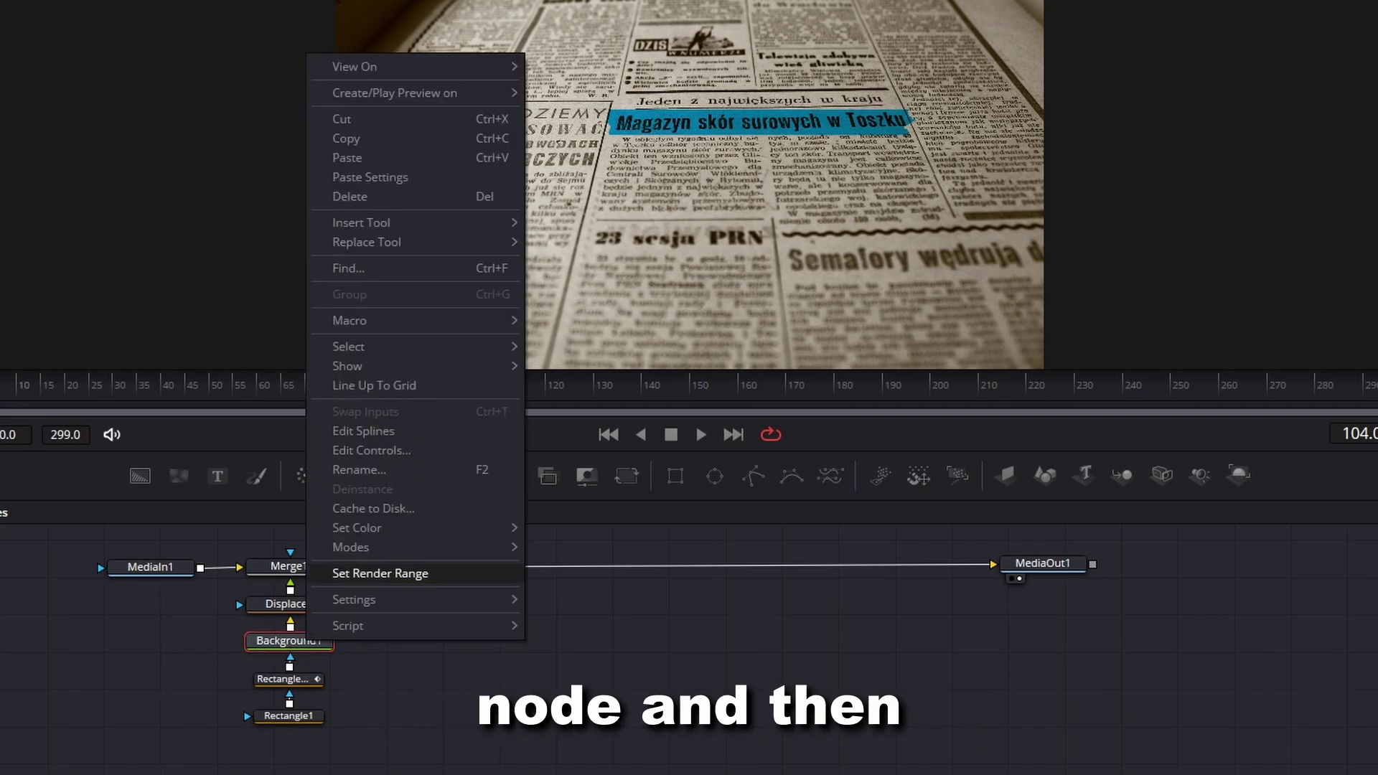
left_click(359, 470)
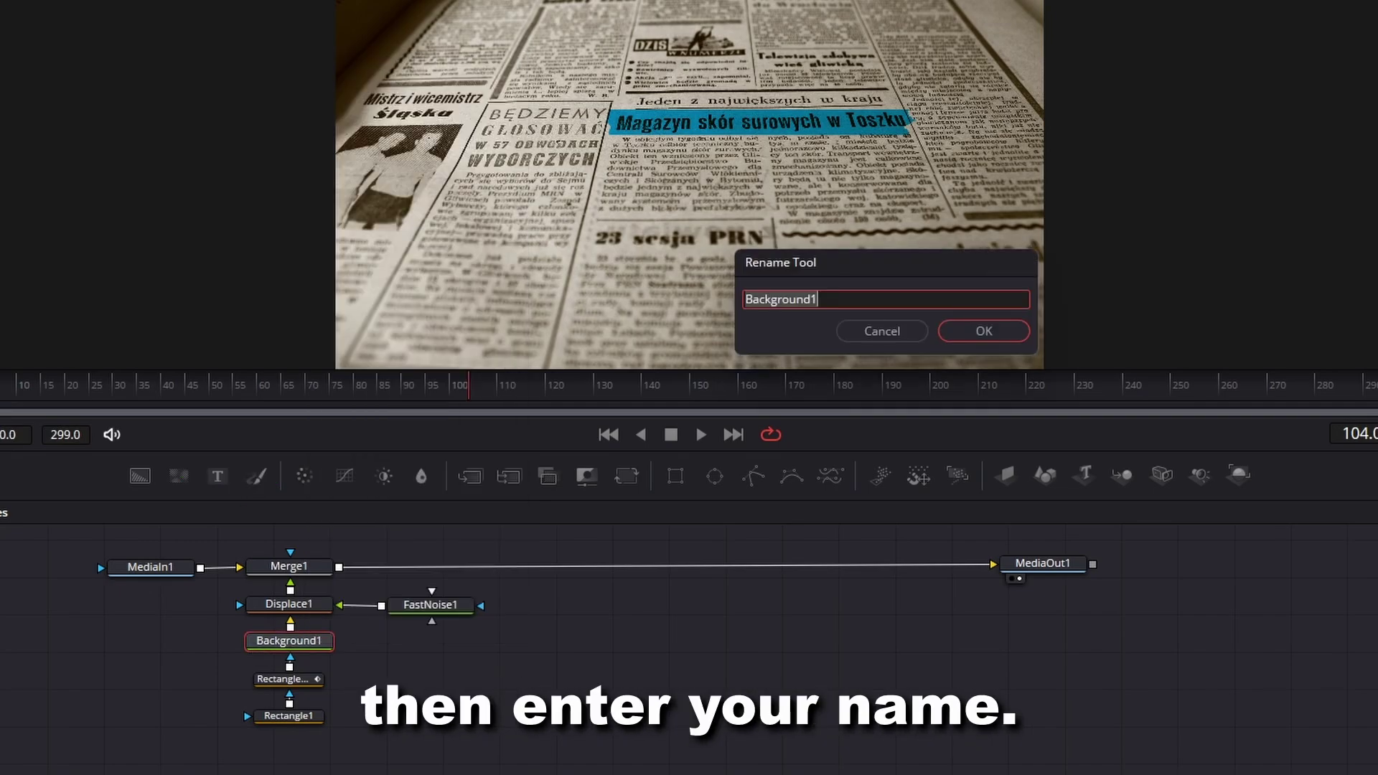
key("BackSpace")
left_click(984, 331)
right_click(292, 678)
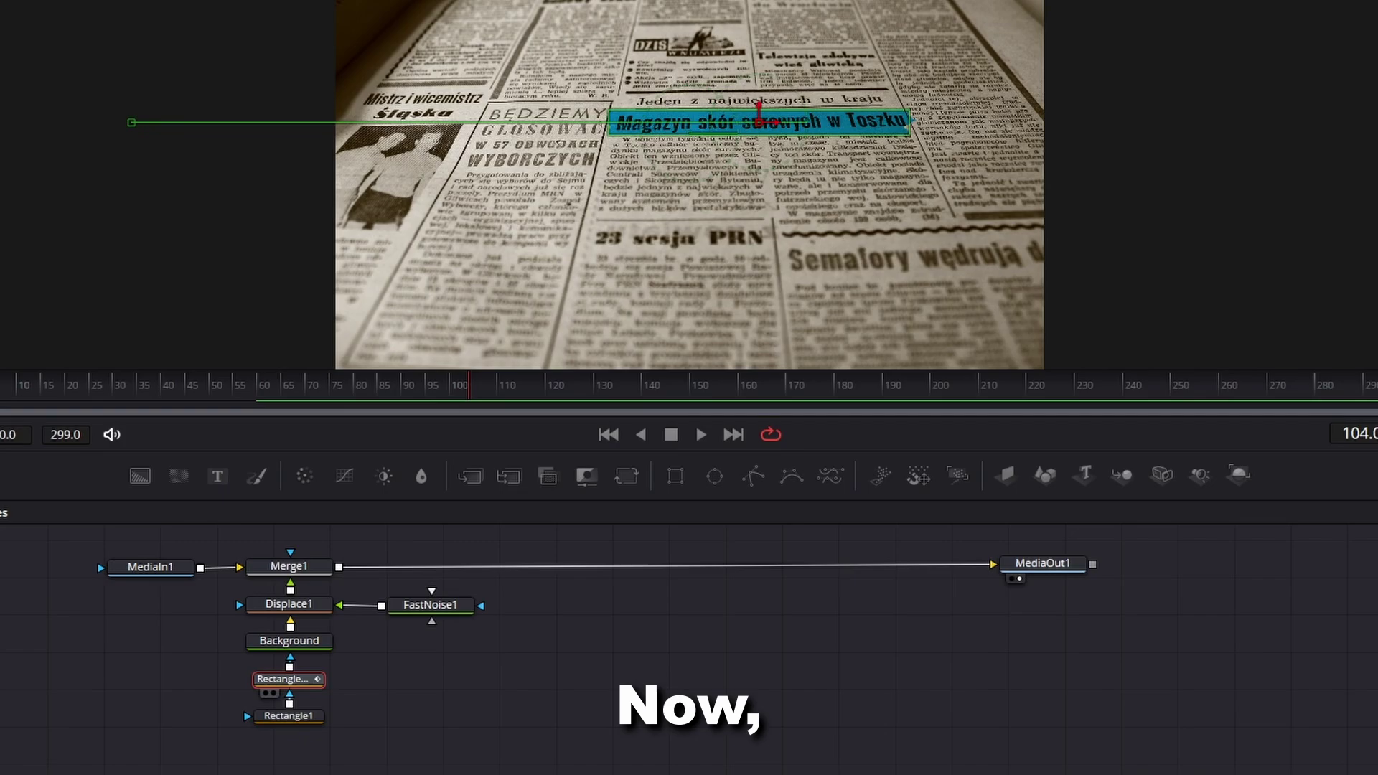
left_click(346, 482)
type("Mask")
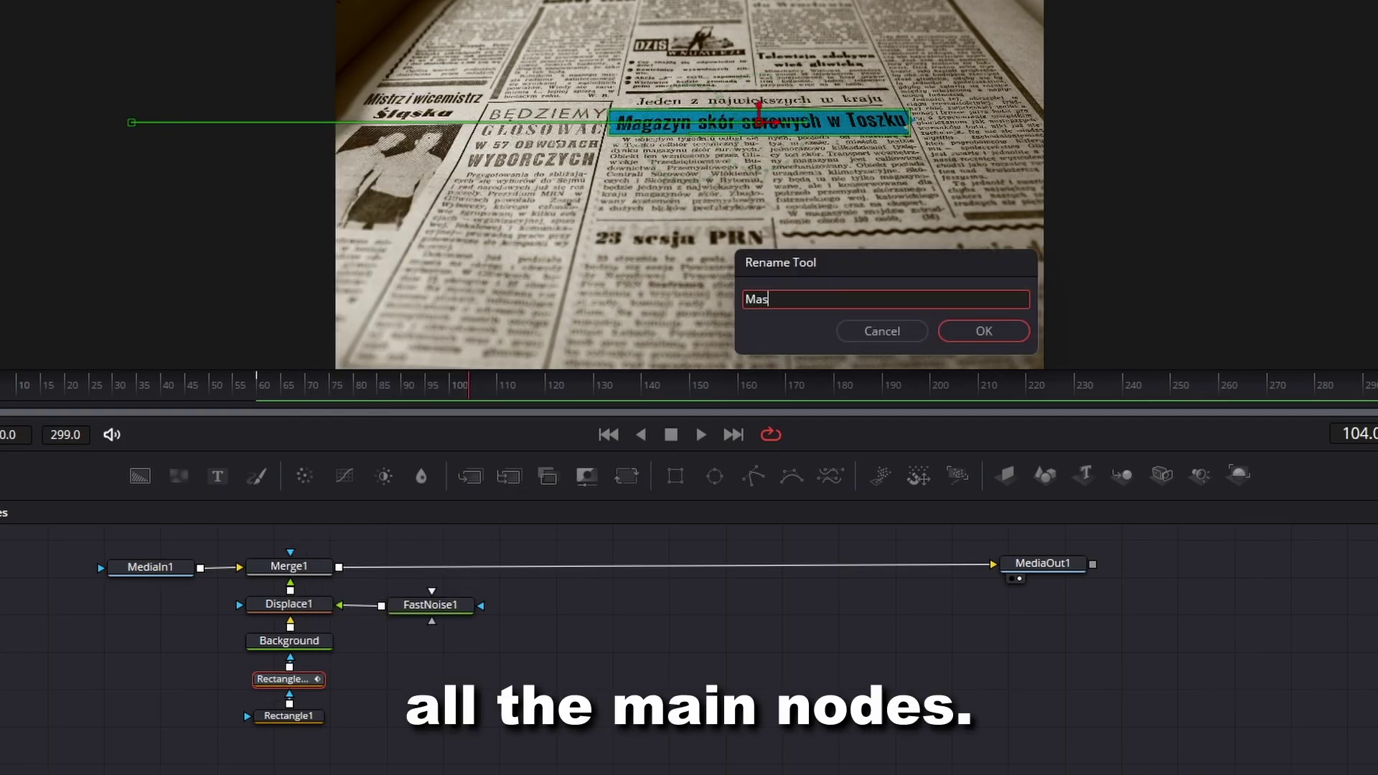
key("Return")
Rename the Rectangle1 node as Highlight and the FastNoise1 node as Noise
right_click(297, 716)
left_click(350, 527)
type("Highlight")
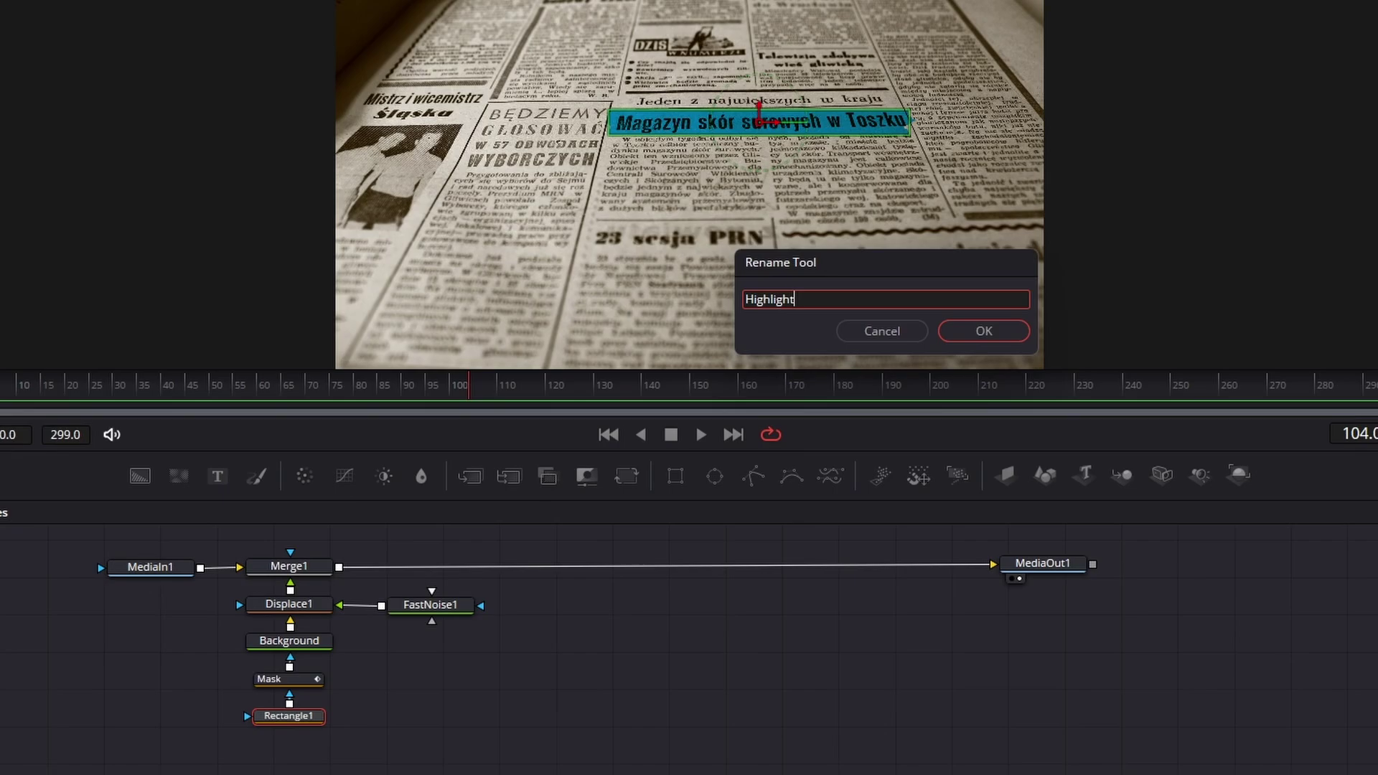
left_click(984, 331)
right_click(423, 605)
left_click(473, 432)
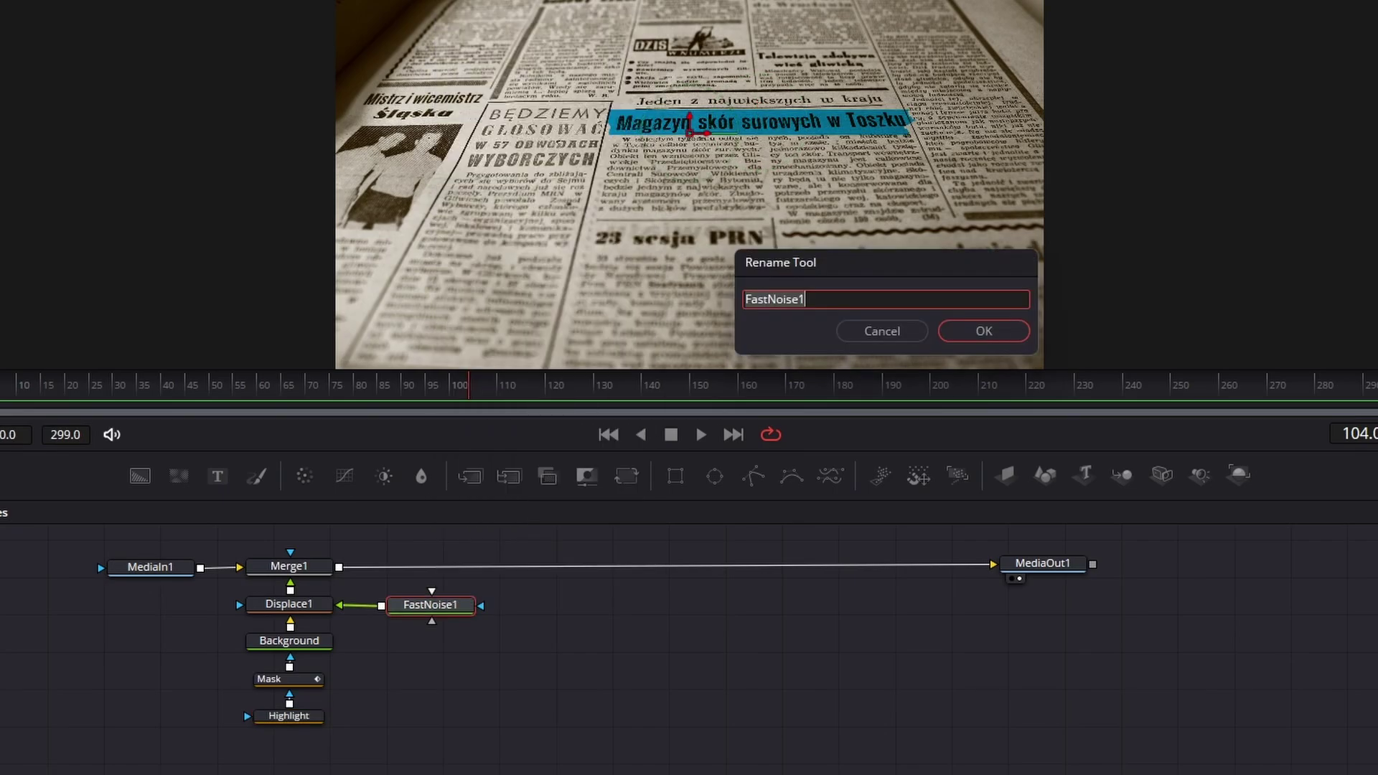
type("Noise")
key("Return")
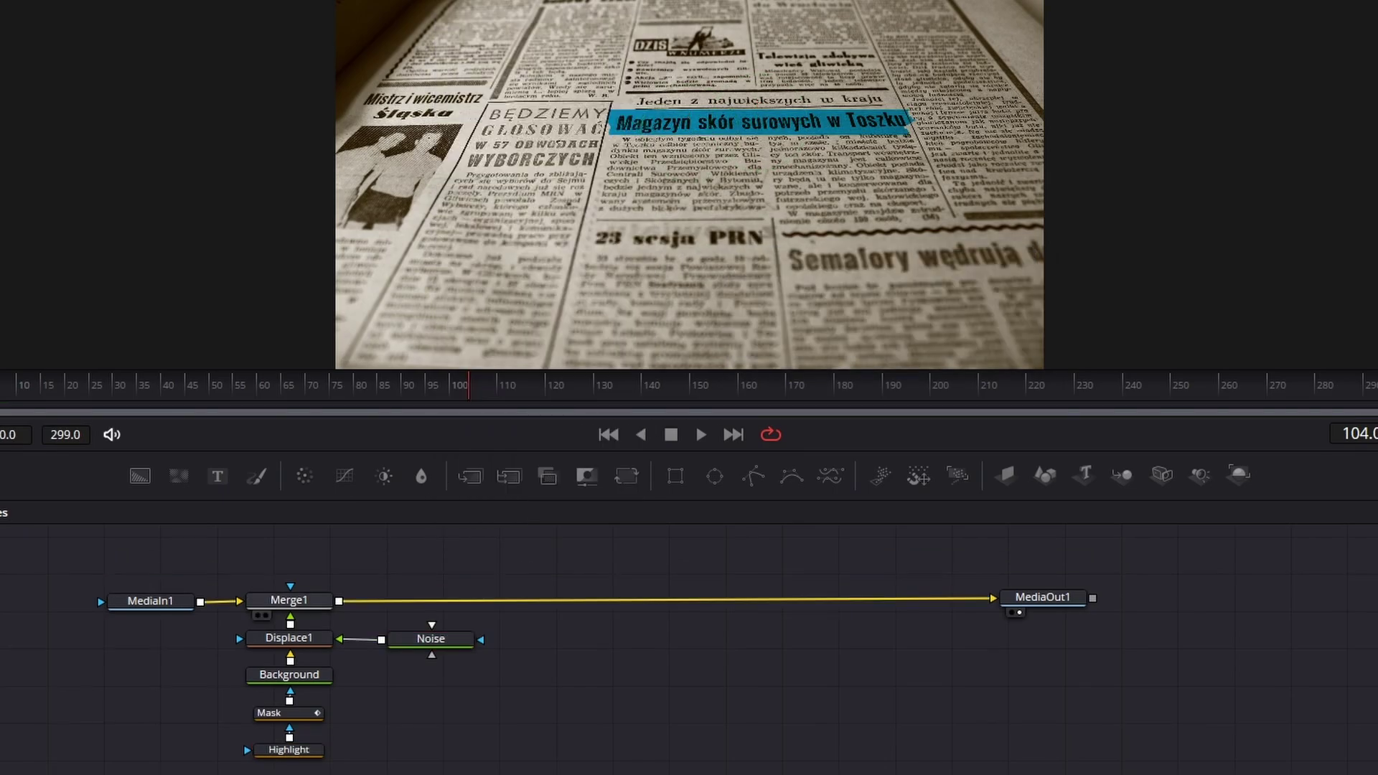
Rename the Merge1 node as Position
right_click(289, 600)
left_click(345, 408)
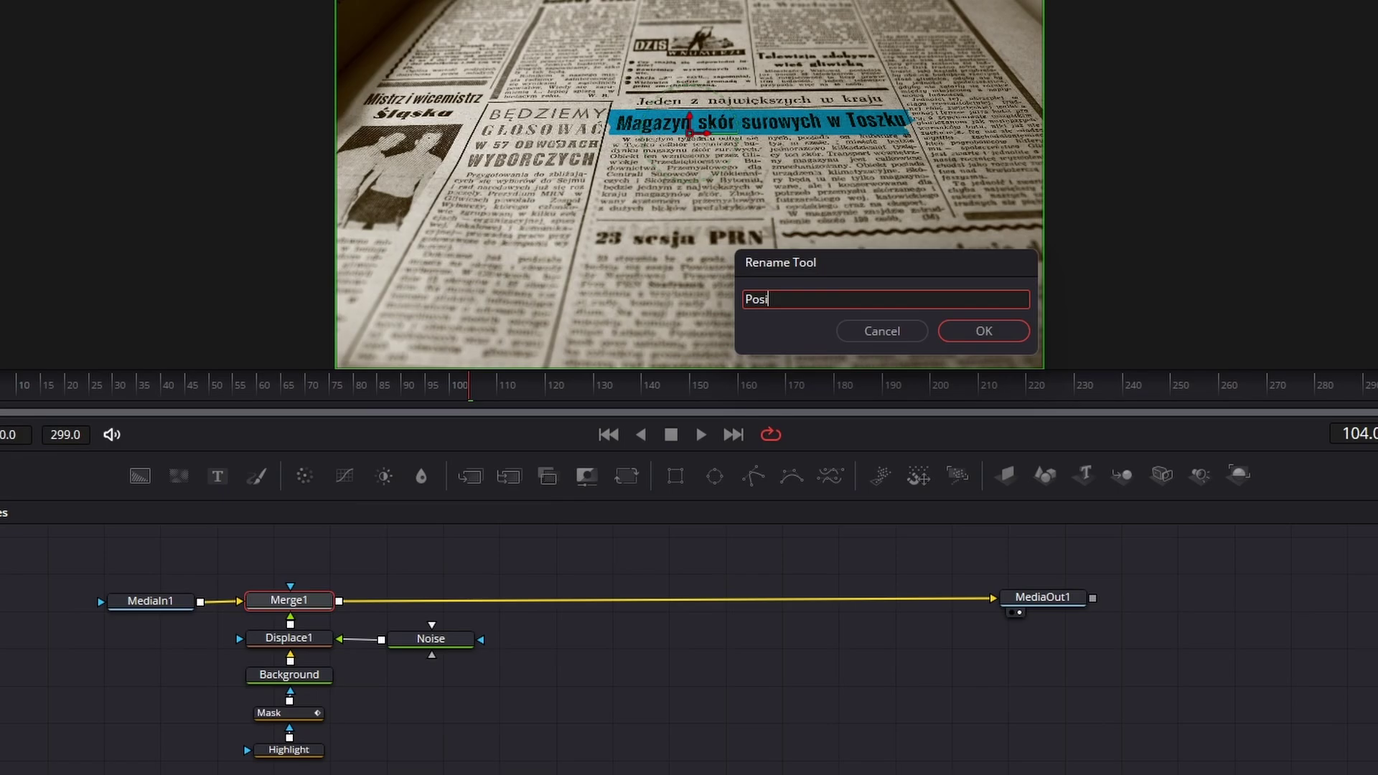
type("Position")
key("Return")
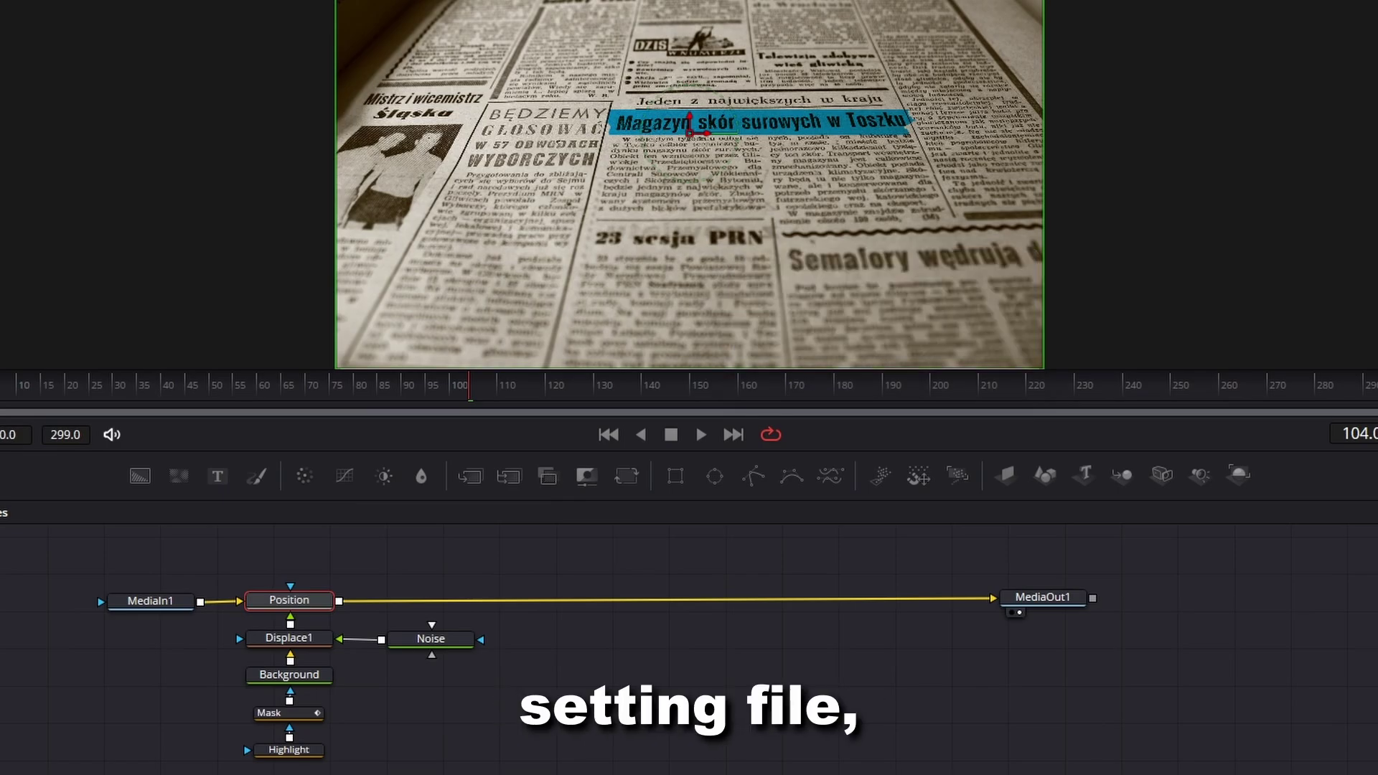
Create a macro from all nodes except MediaOut1 and name it Text Highlight
left_click_drag(68, 548, 509, 766)
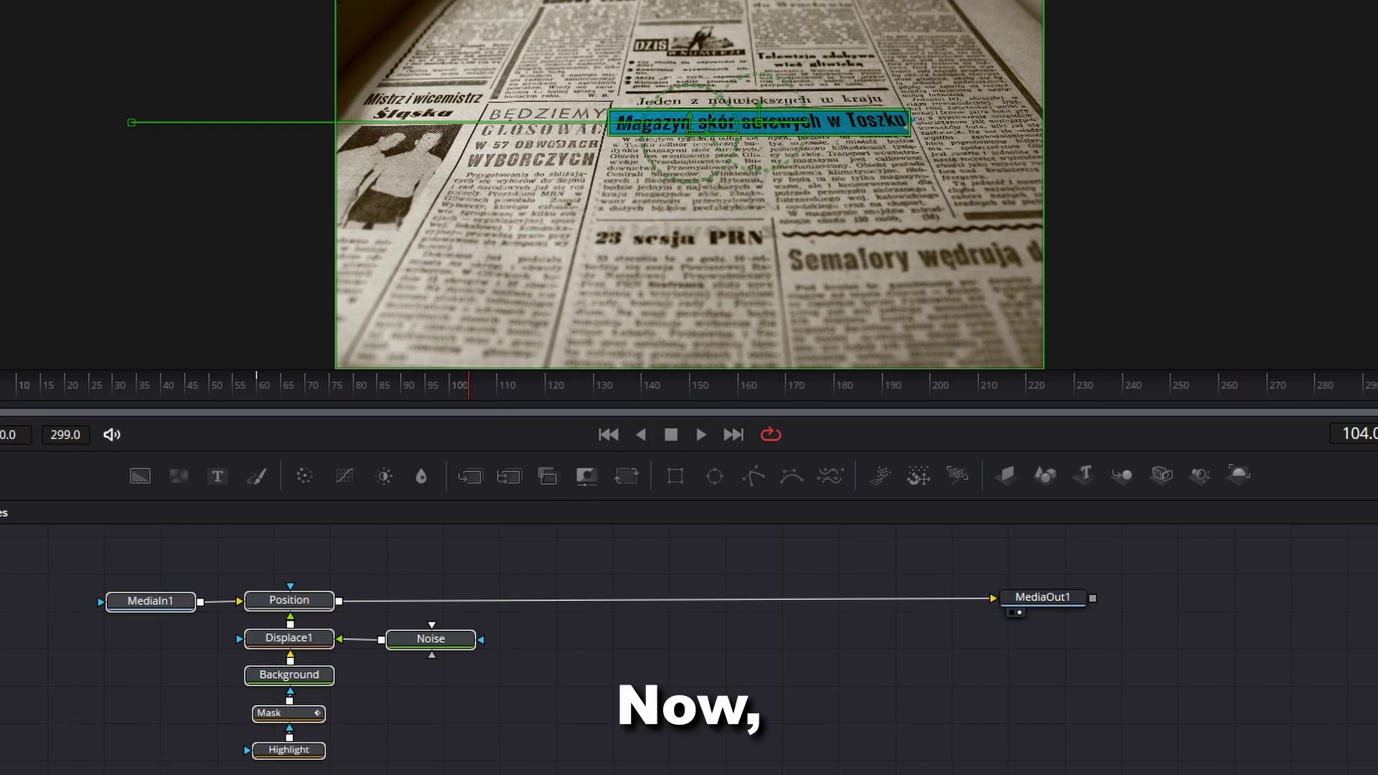
right_click(274, 600)
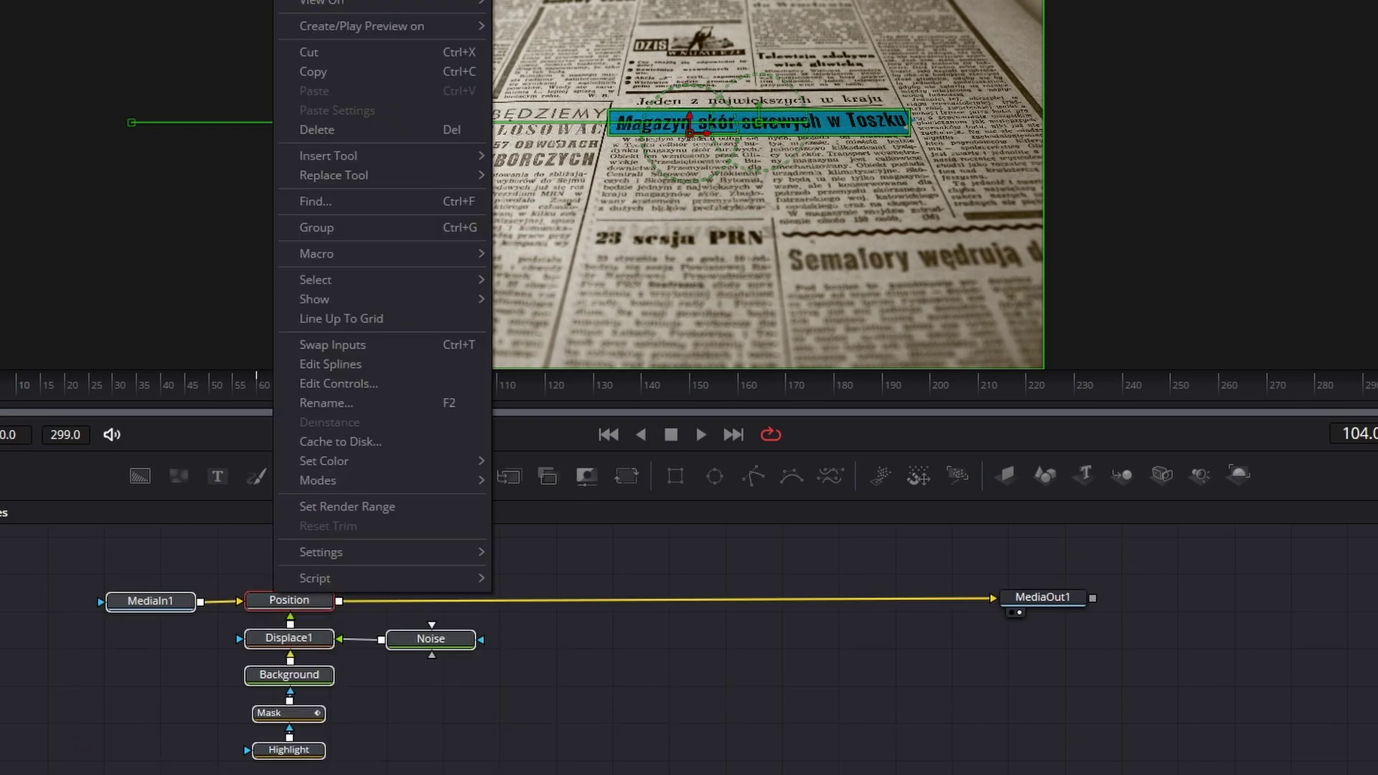
mouse_move(359, 253)
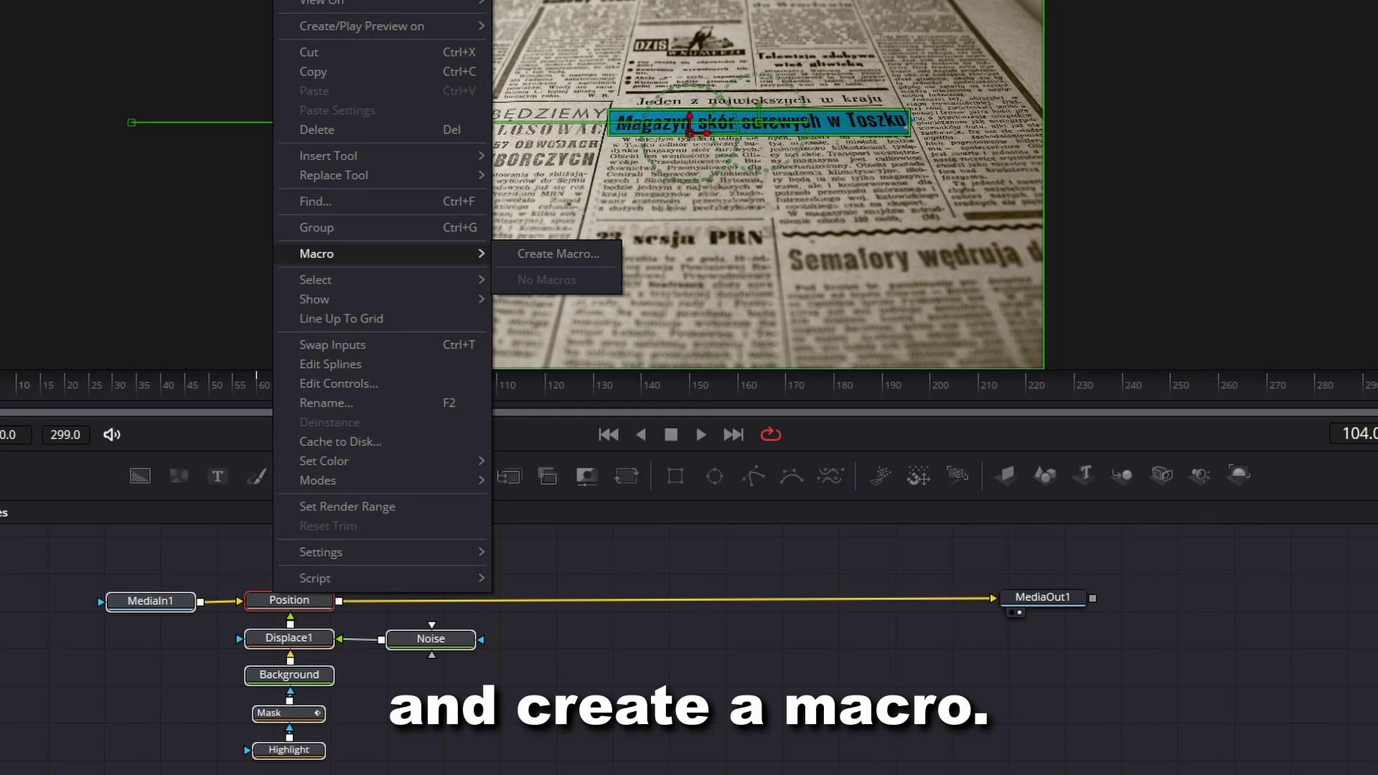
left_click(559, 253)
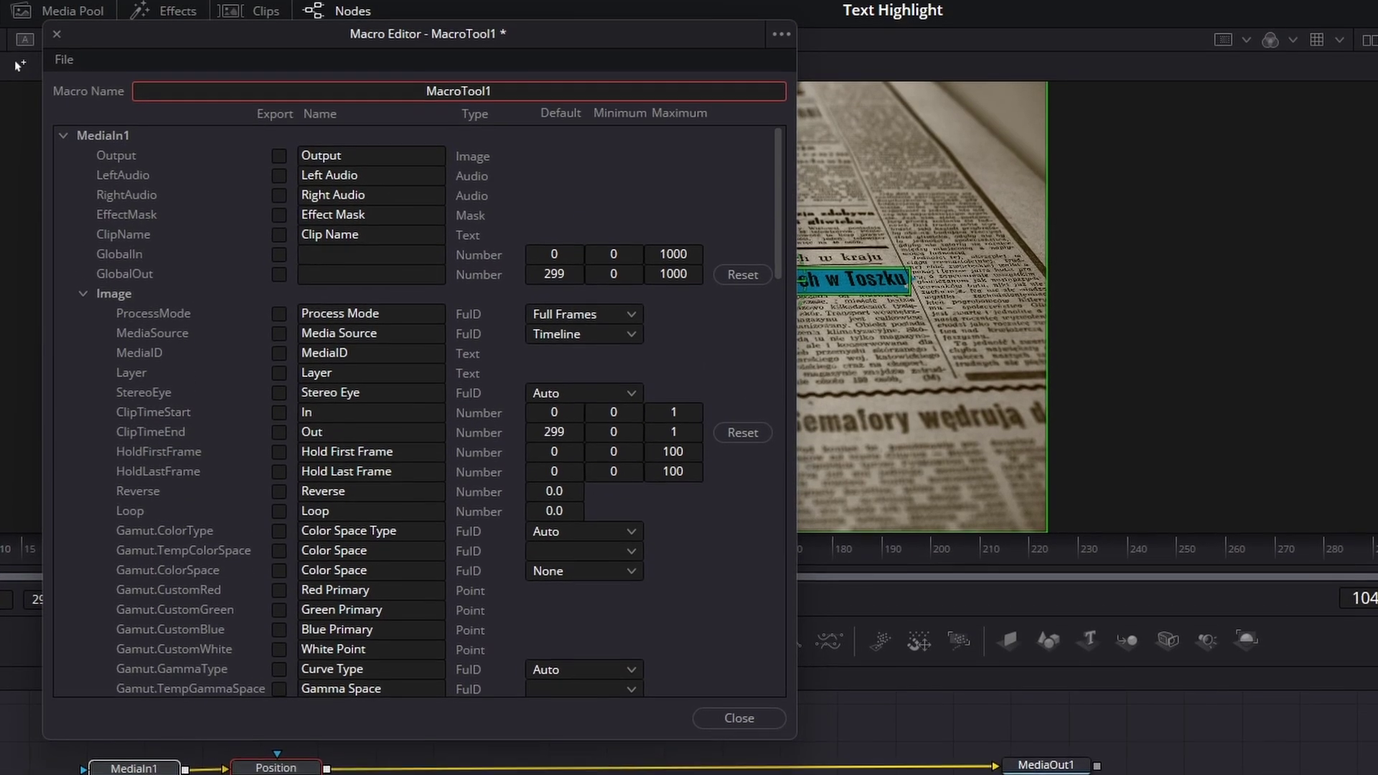
key("BackSpace")
key("BackSpace")
key("BackSpace")
key("BackSpace")
key("BackSpace")
key("BackSpace")
key("BackSpace")
key("BackSpace")
key("BackSpace")
key("BackSpace")
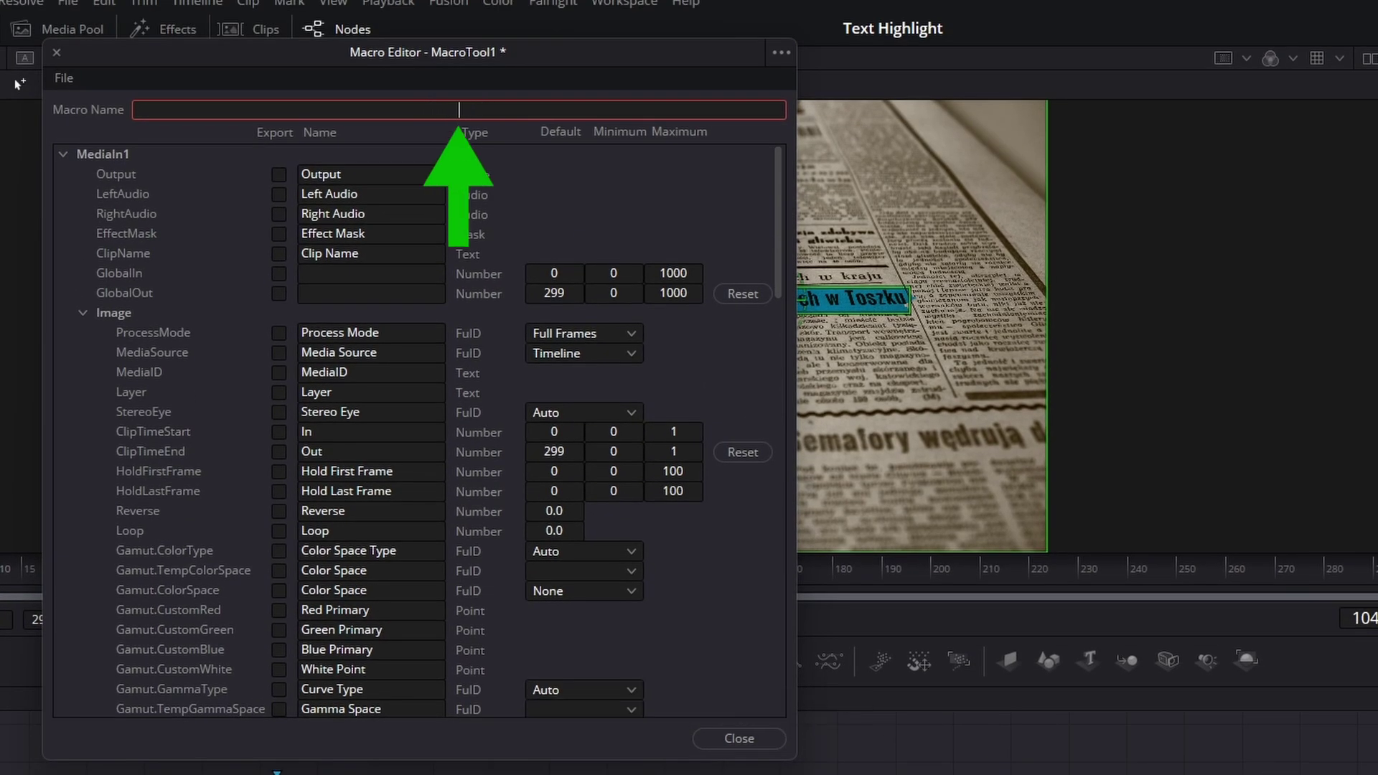
type("Text Highlight")
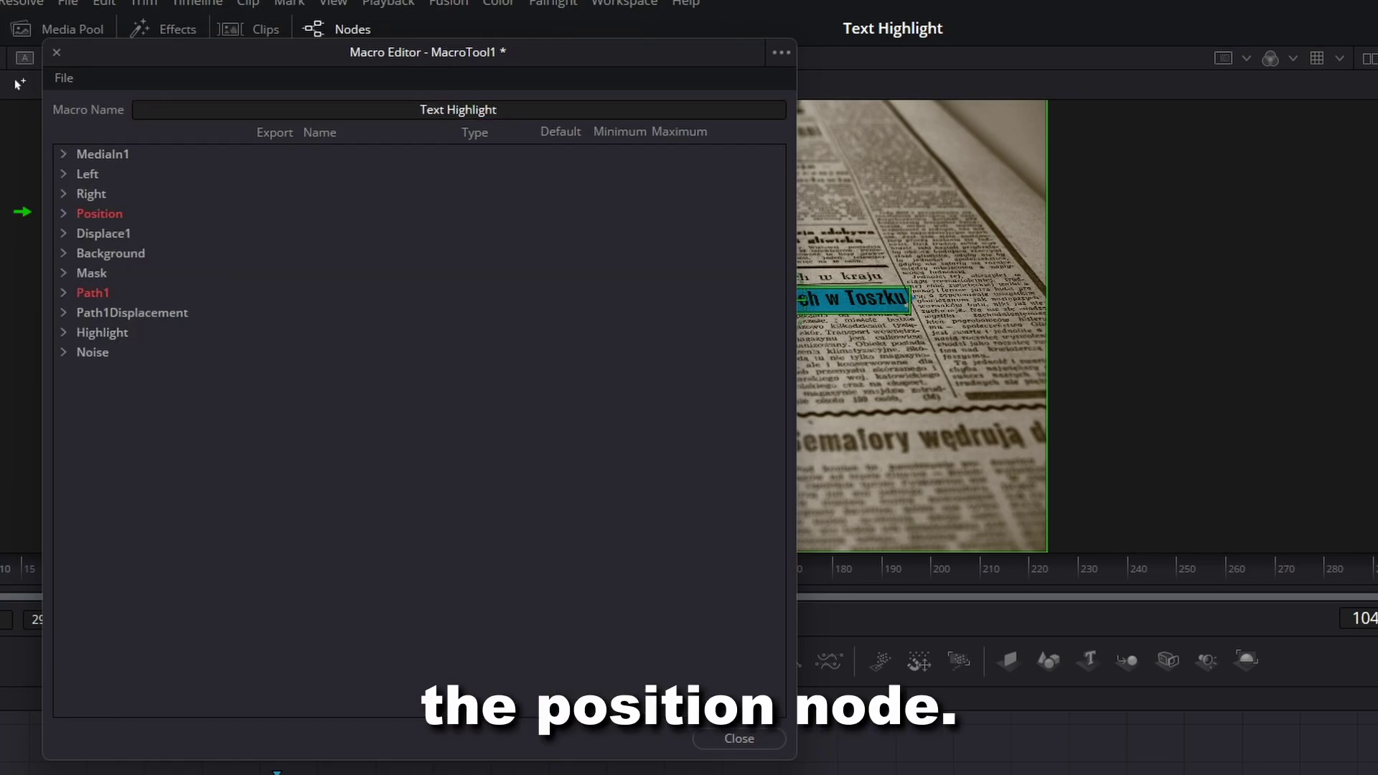
Export the Position node's Center, Size, Angle, Flip Horizontal, Flip Vertical, Apply Mode, Gain and Blend parameters in the macro
left_click(64, 214)
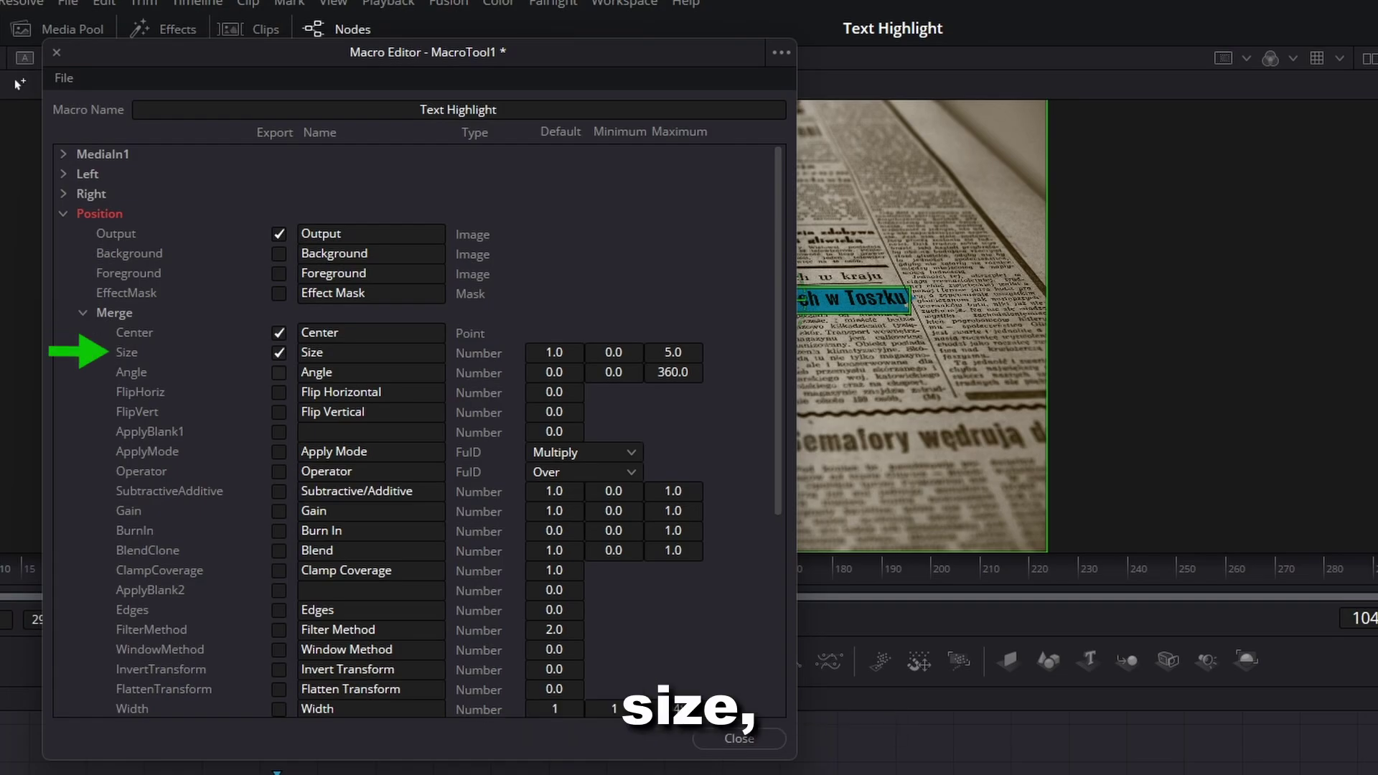
left_click(279, 372)
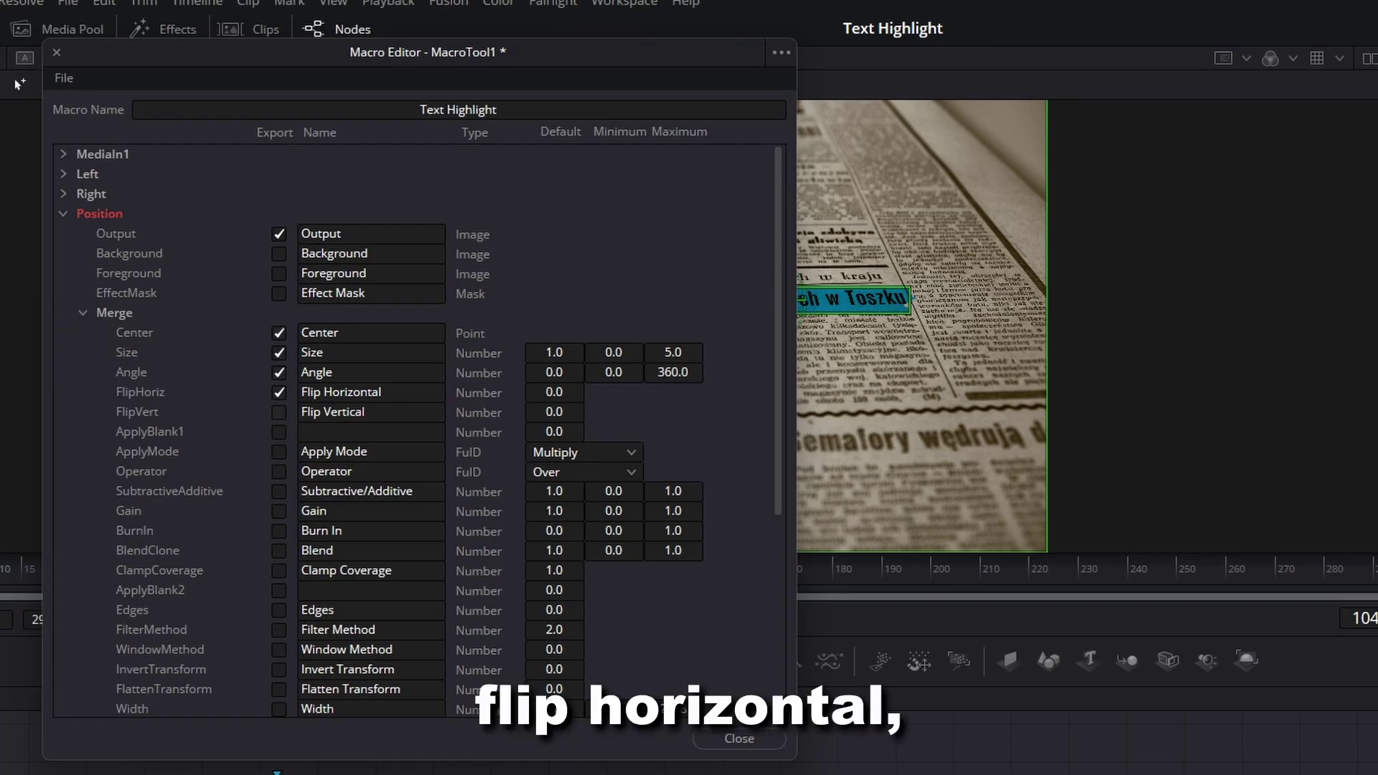
left_click(279, 411)
left_click(278, 510)
scroll(416, 430, "down", 2)
left_click(278, 491)
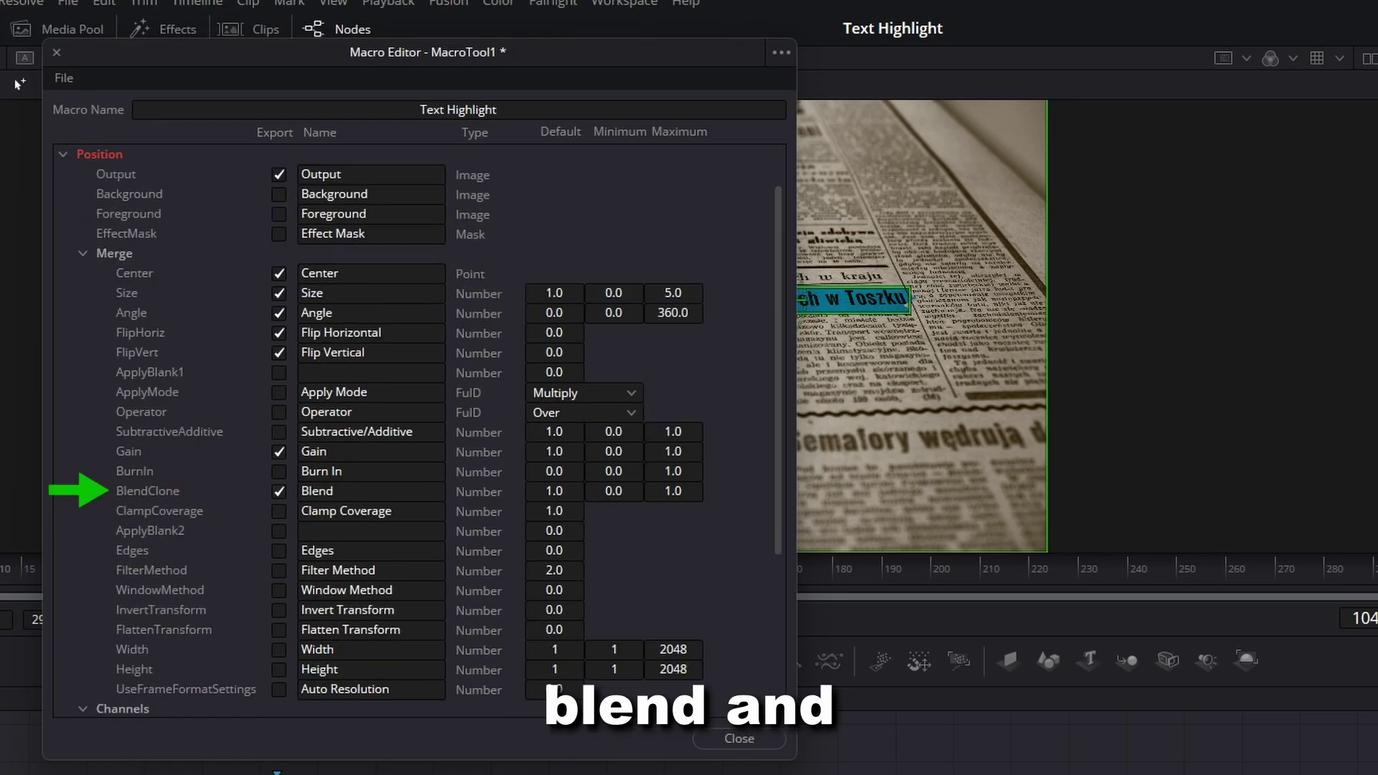
left_click(278, 392)
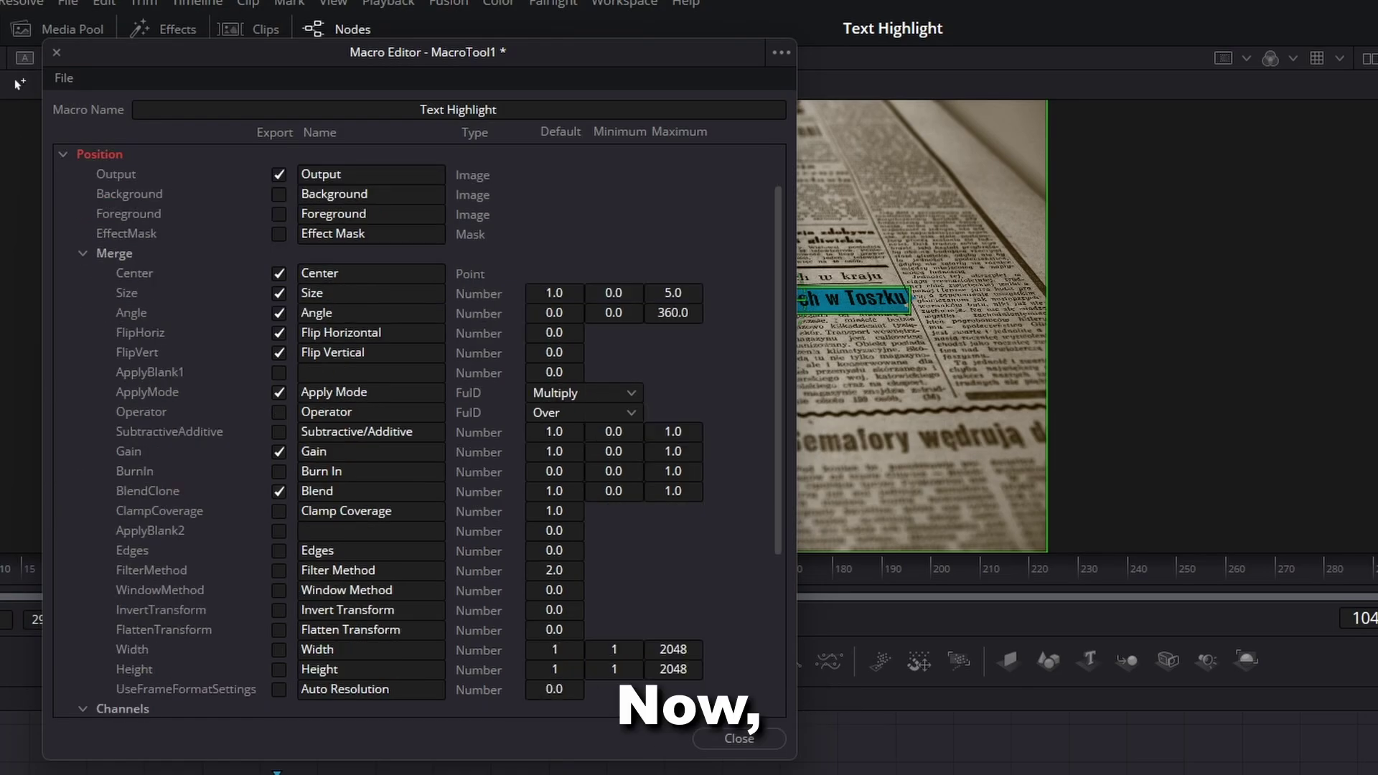
left_click(63, 154)
Export the Background node's TopLeftRed, TopLeftGreen, TopLeftBlue and TopLeftAlpha color parameters in the macro
left_click(63, 254)
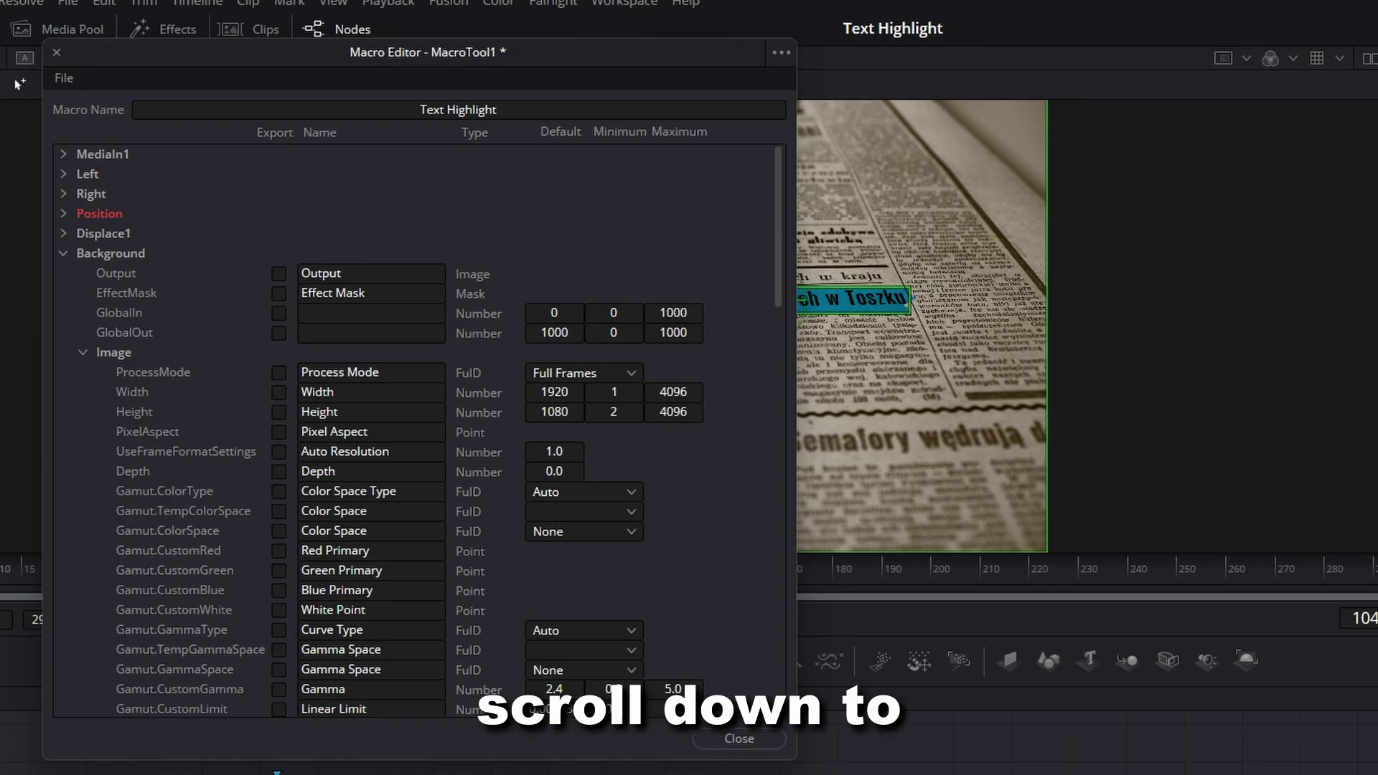
scroll(416, 430, "down", 5)
scroll(416, 430, "down", 12)
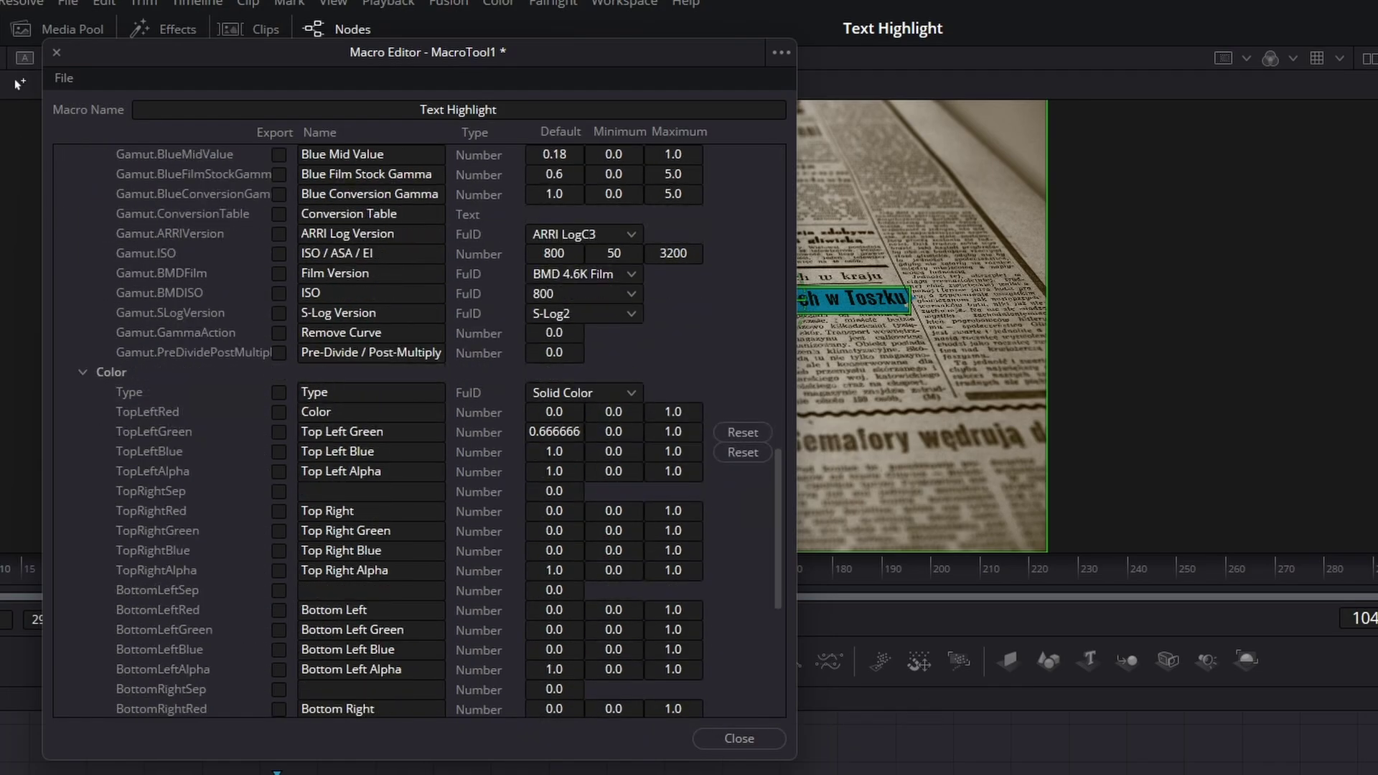
scroll(416, 431, "down", 1)
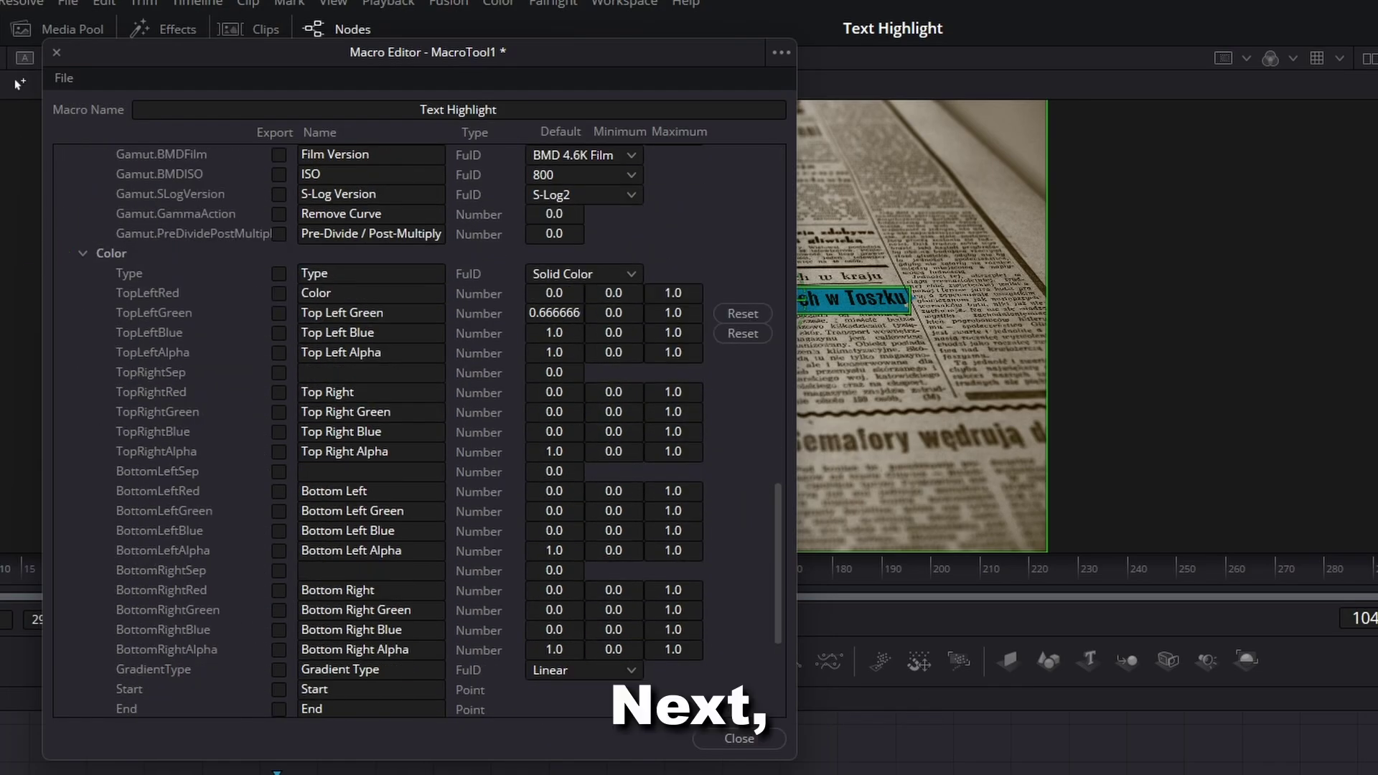
left_click(279, 293)
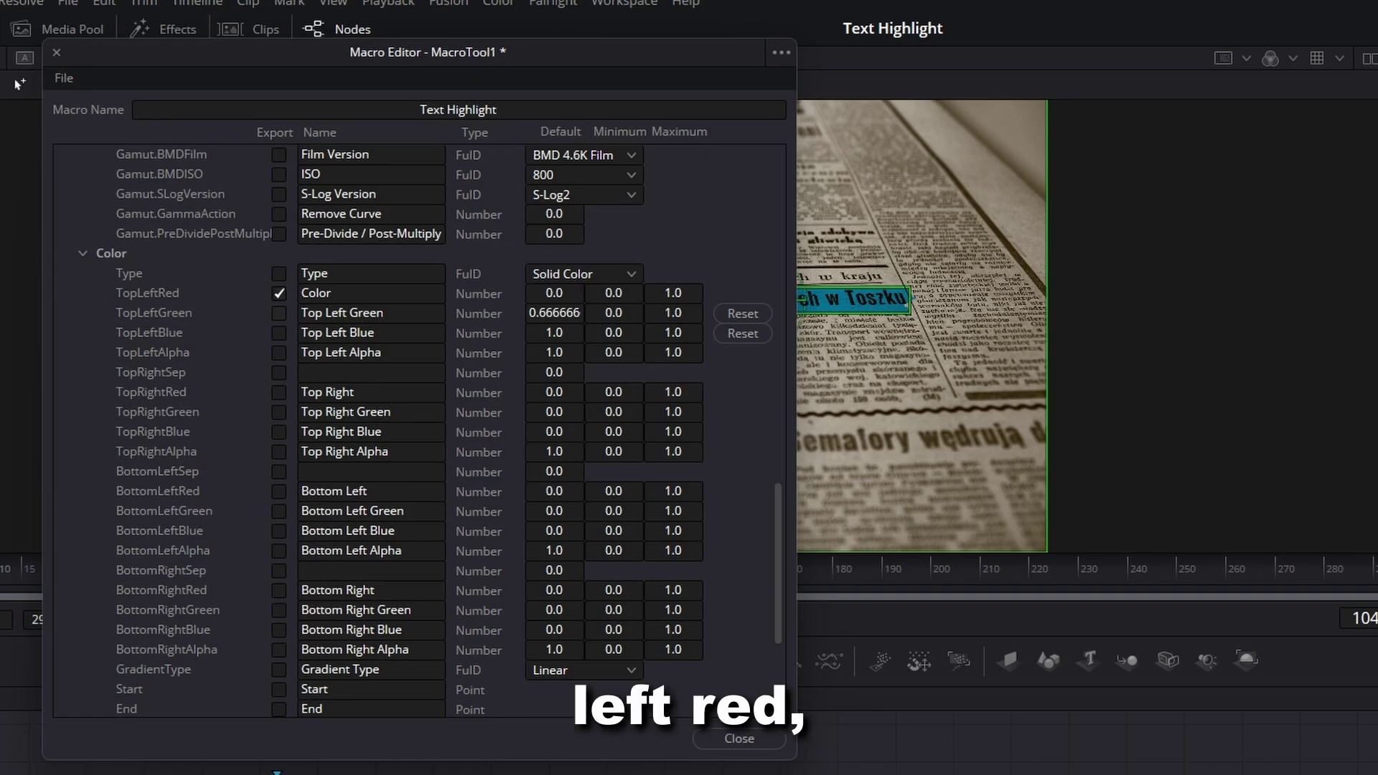
left_click(280, 314)
left_click(279, 333)
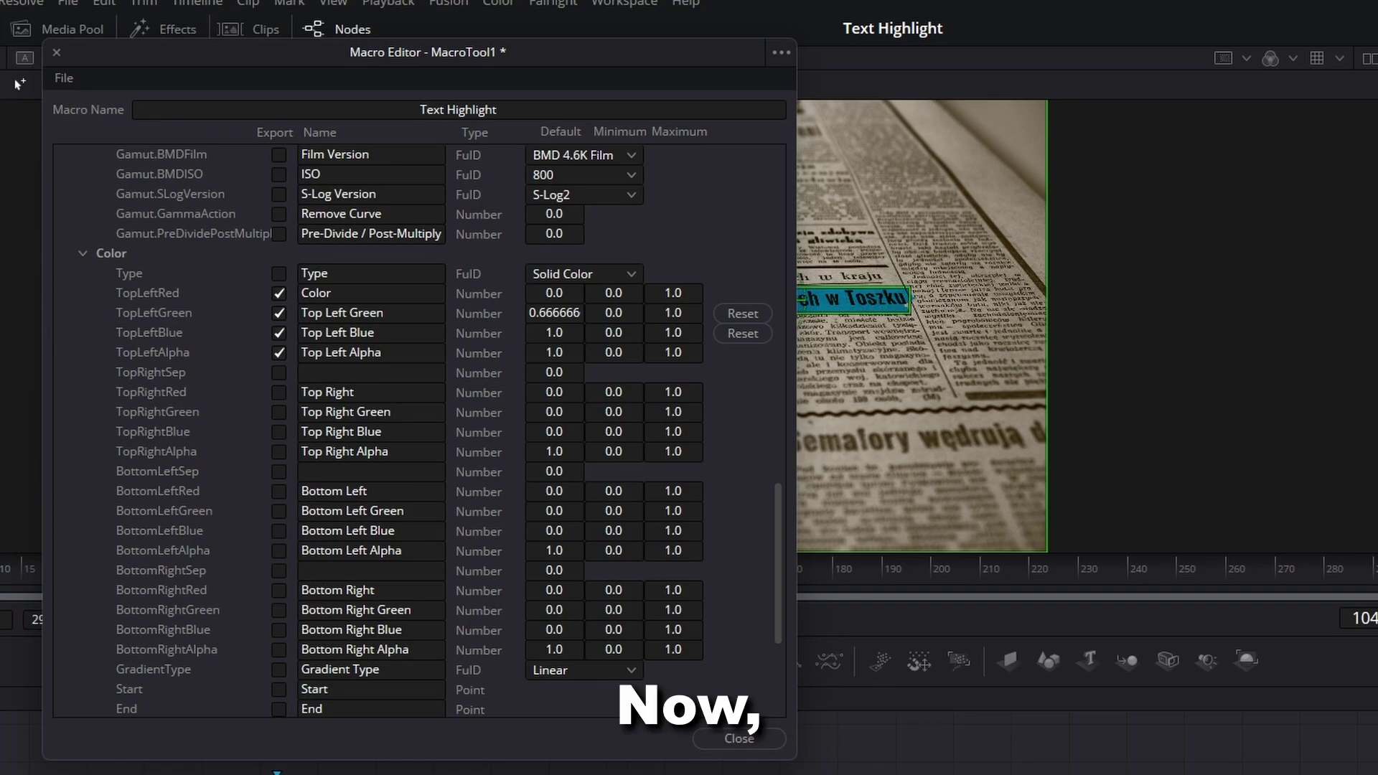
scroll(420, 430, "up", 15)
scroll(420, 430, "up", 3)
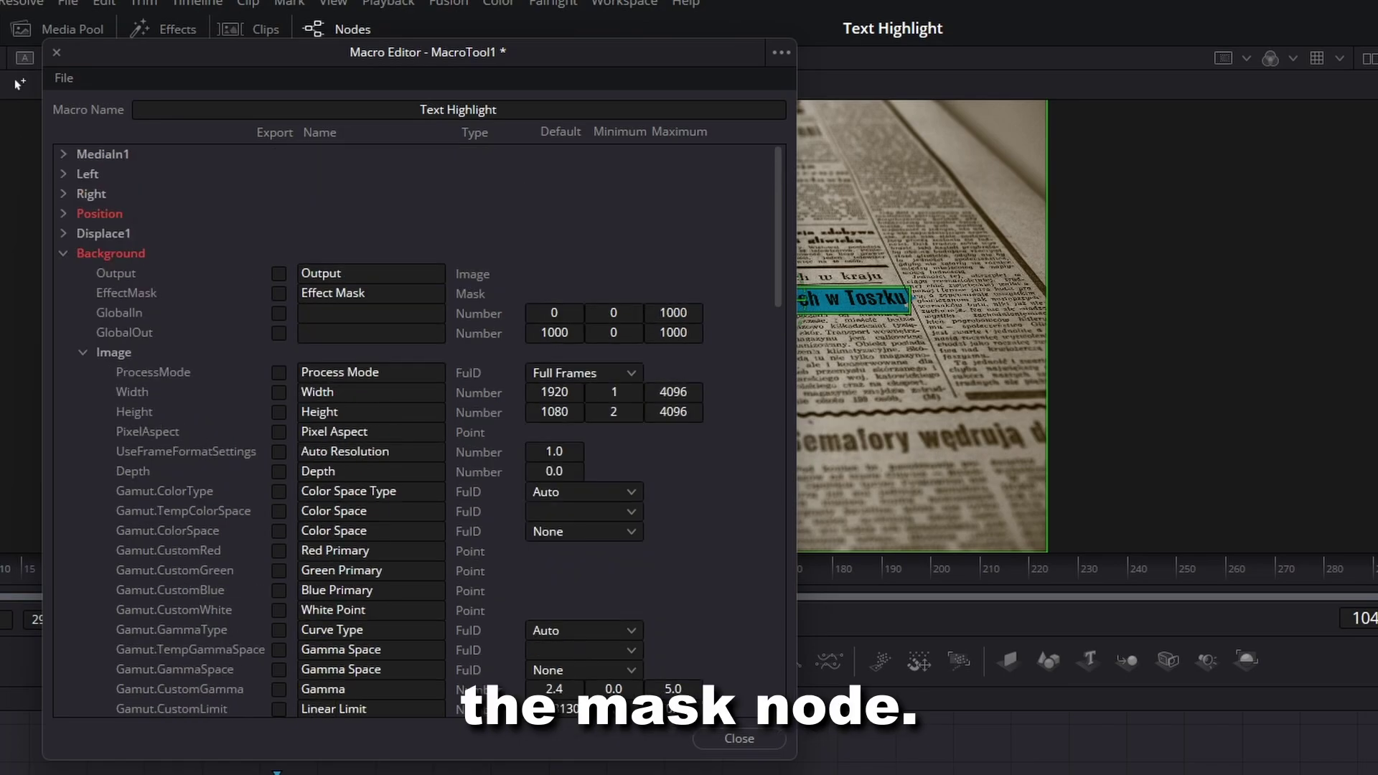
left_click(63, 253)
Export the Mask node's Soft Edge, Width, Height and Corner Radius parameters in the macro
left_click(63, 274)
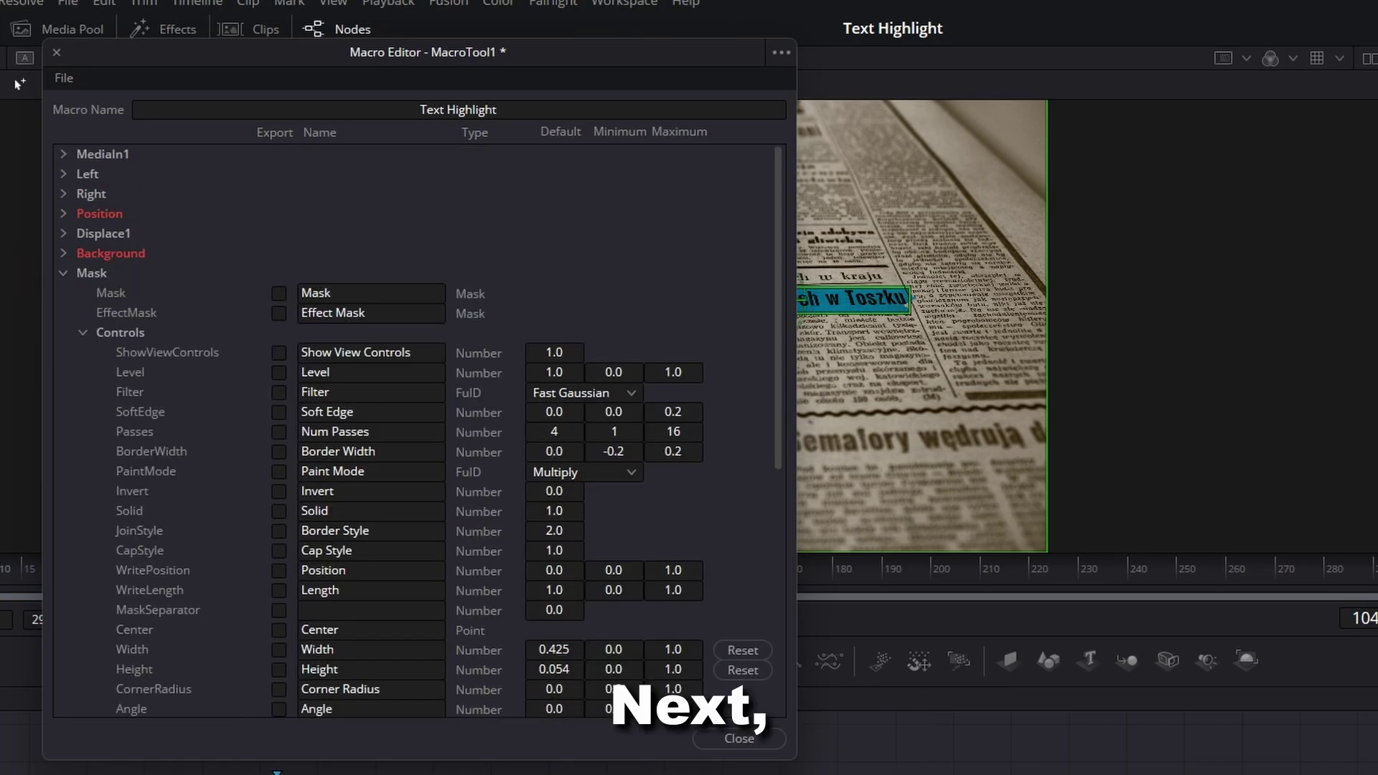
left_click(279, 690)
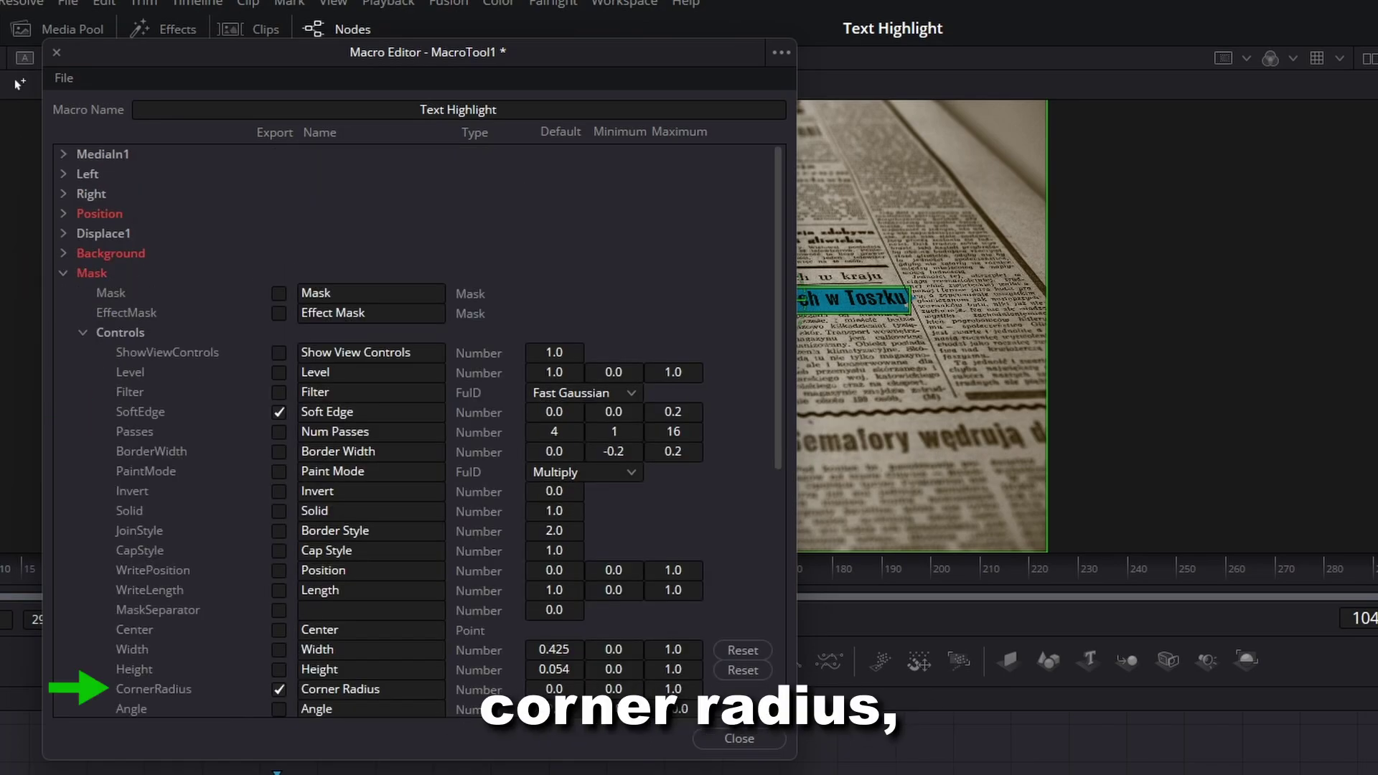
left_click(279, 650)
left_click(279, 671)
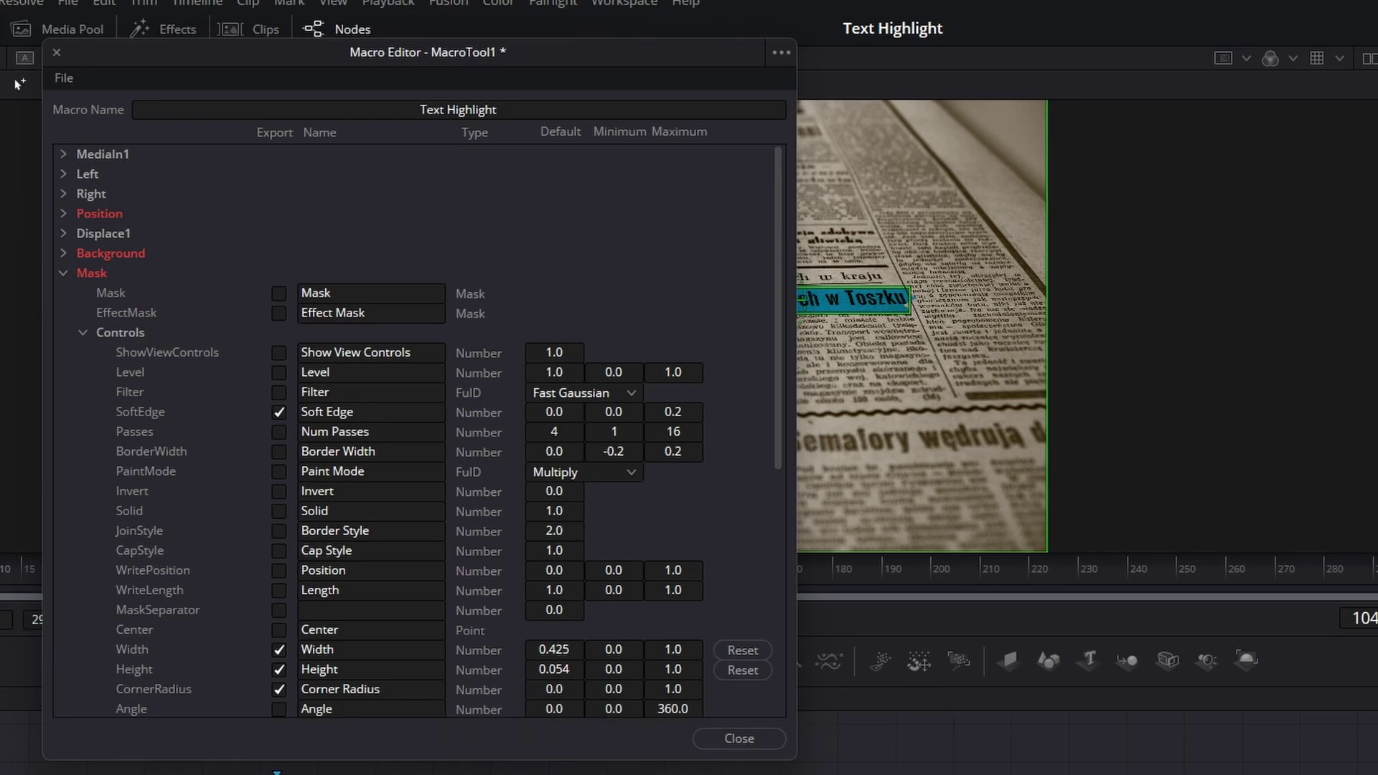
left_click(63, 273)
Export the Highlight node's Soft Edge, Width, Height and Corner Radius parameters in the macro
left_click(63, 332)
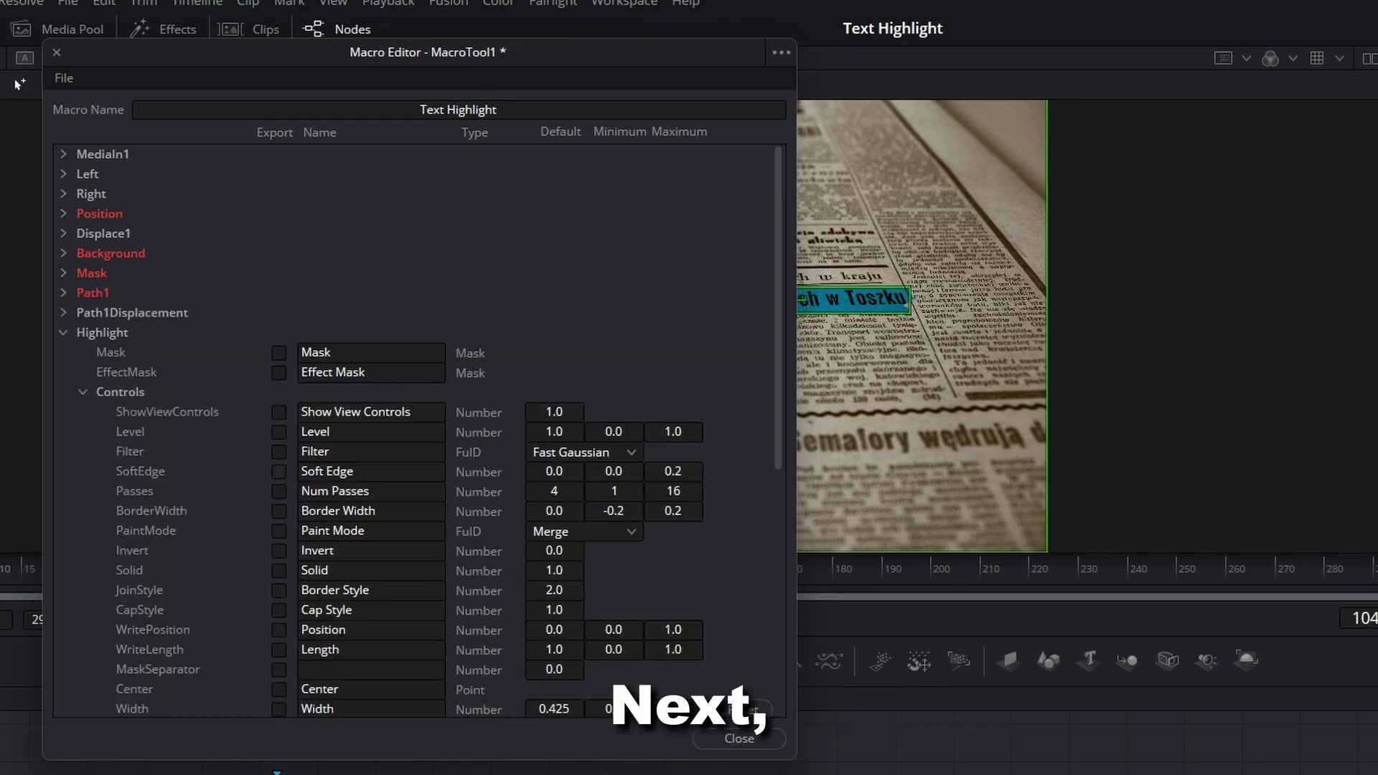
scroll(419, 431, "down", 3)
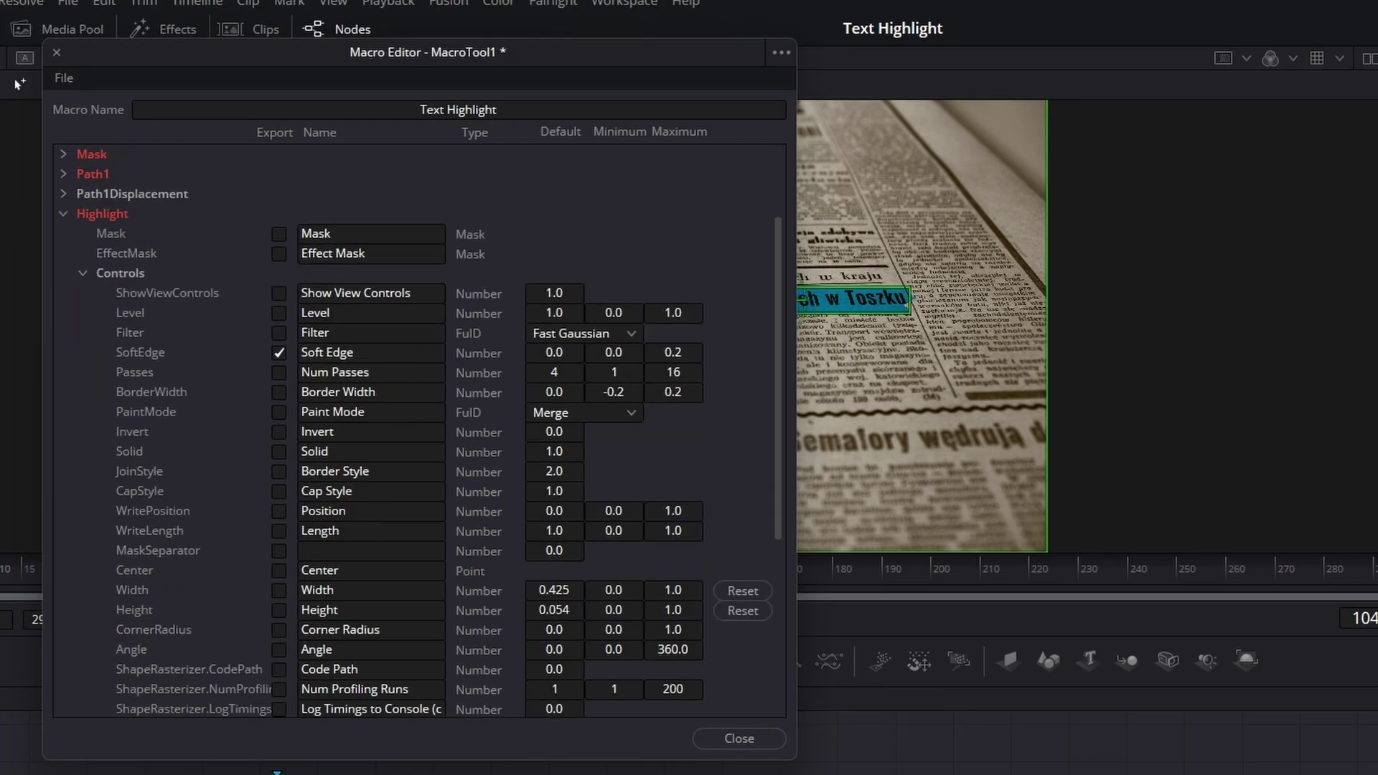
left_click(279, 531)
left_click(279, 551)
left_click(279, 571)
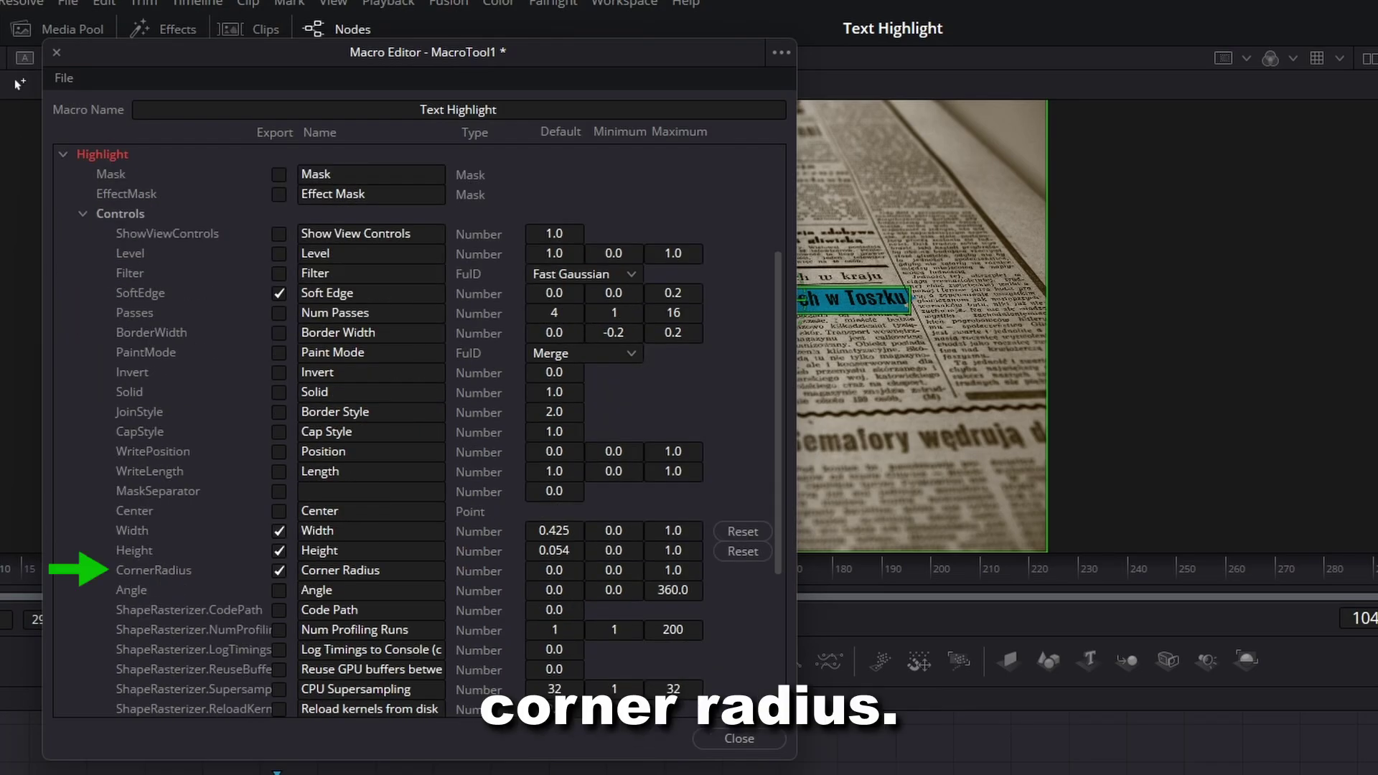
scroll(419, 431, "up", 1)
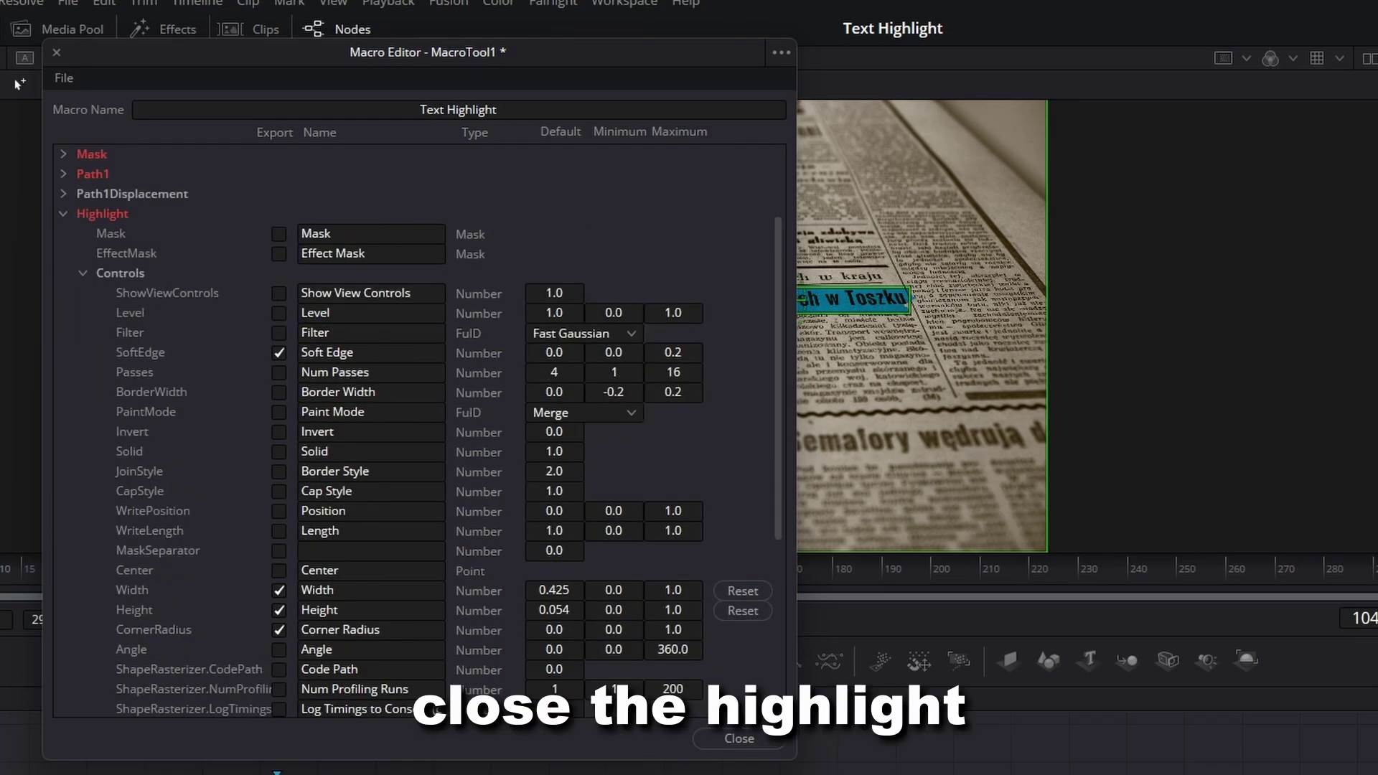
left_click(63, 214)
Export the Noise node's Detail, Contrast, Brightness, Lock X/Y, X Scale, Y Scale, Seethe and Seethe Rate parameters in the macro
left_click(63, 352)
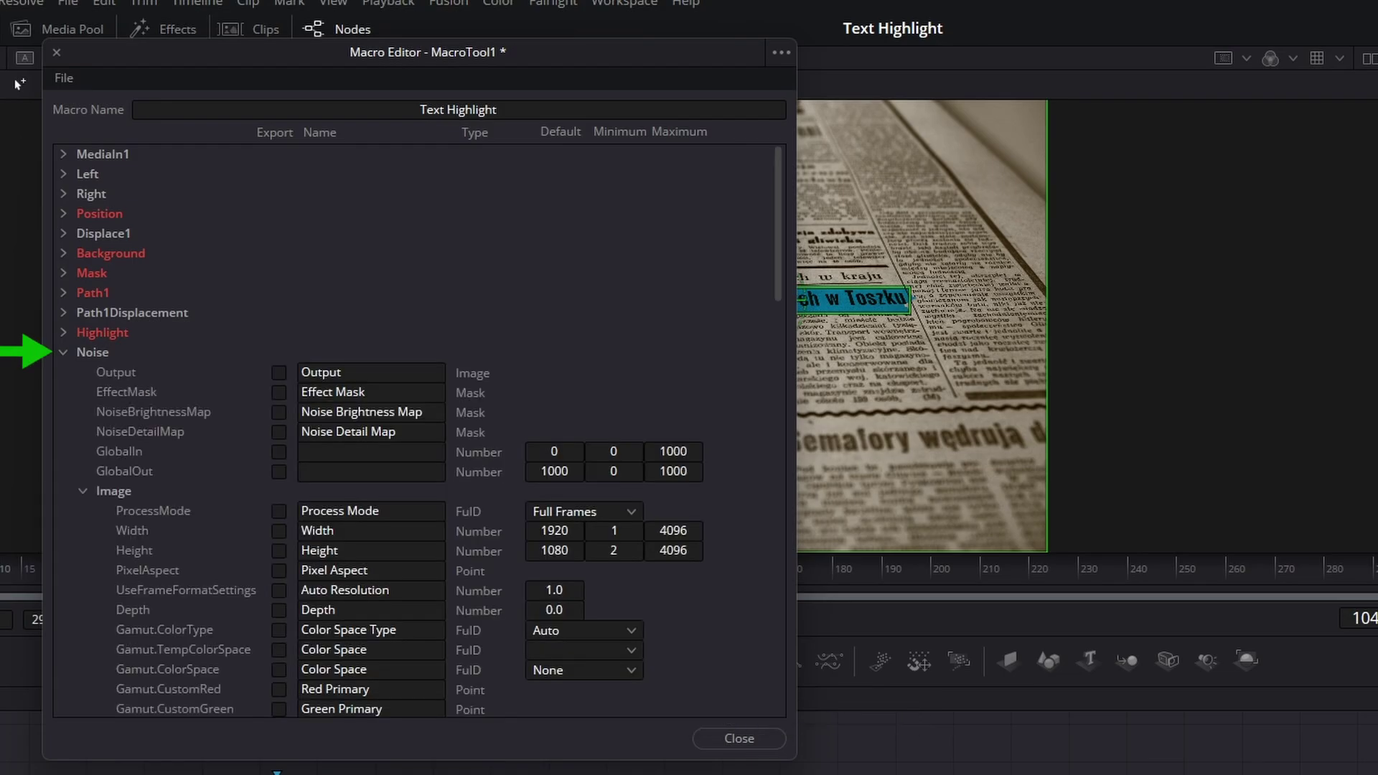
scroll(420, 430, "down", 15)
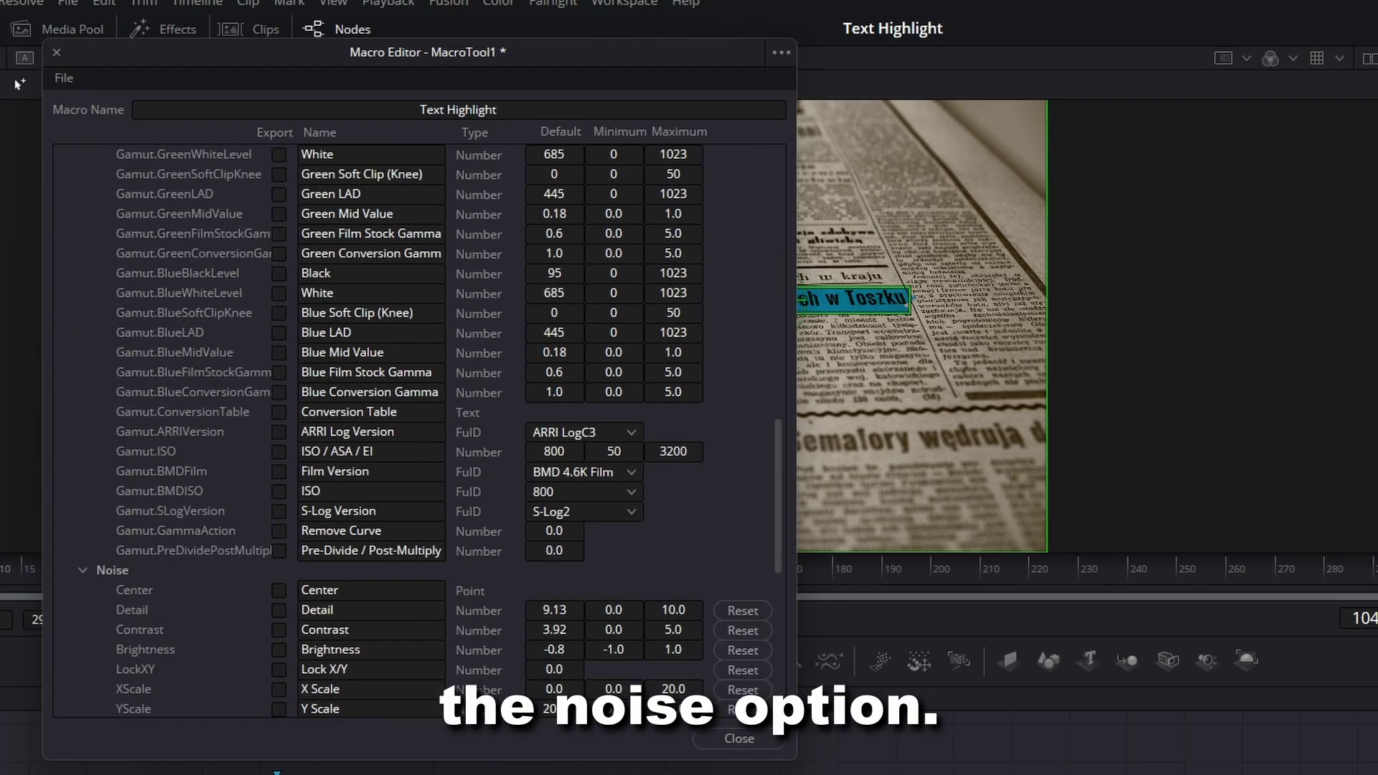
scroll(419, 431, "up", 1)
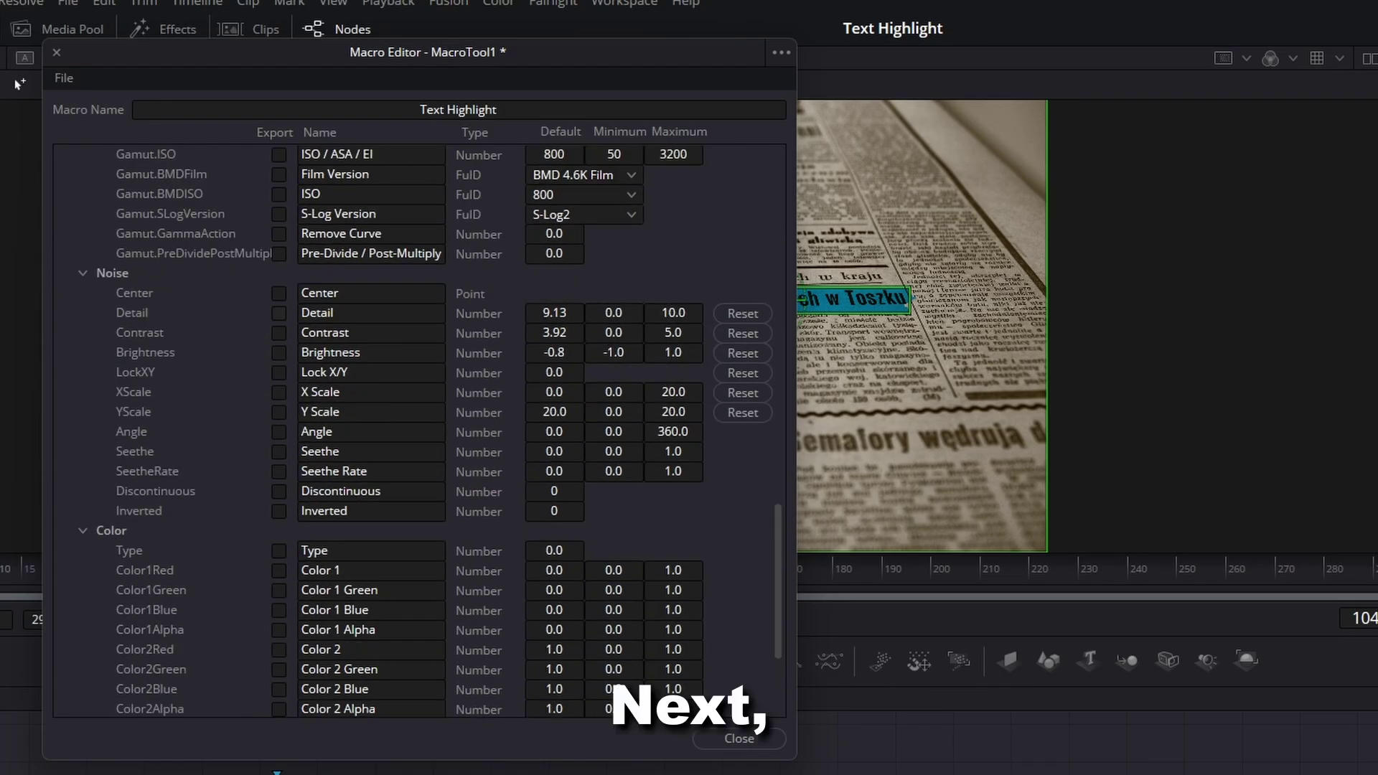
left_click(279, 334)
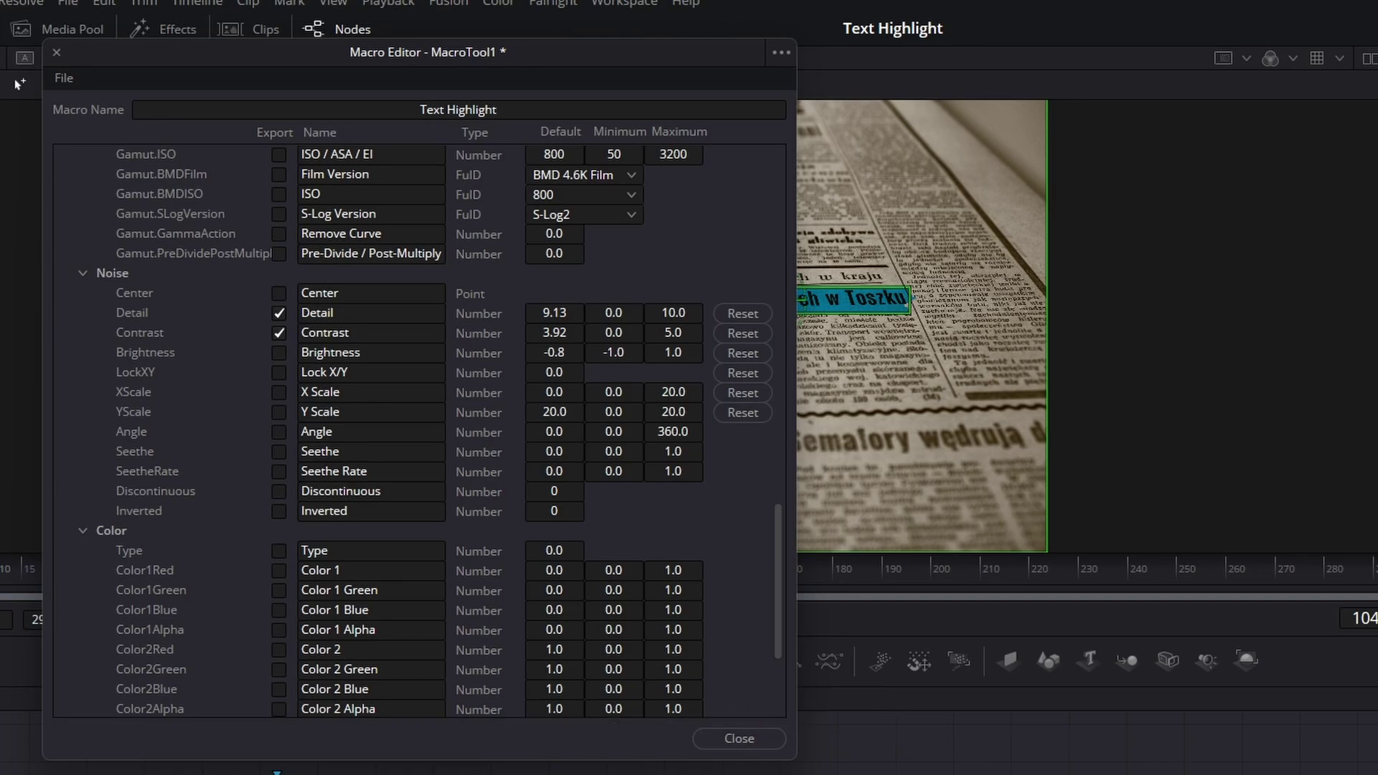
left_click(280, 353)
left_click(279, 393)
left_click(279, 413)
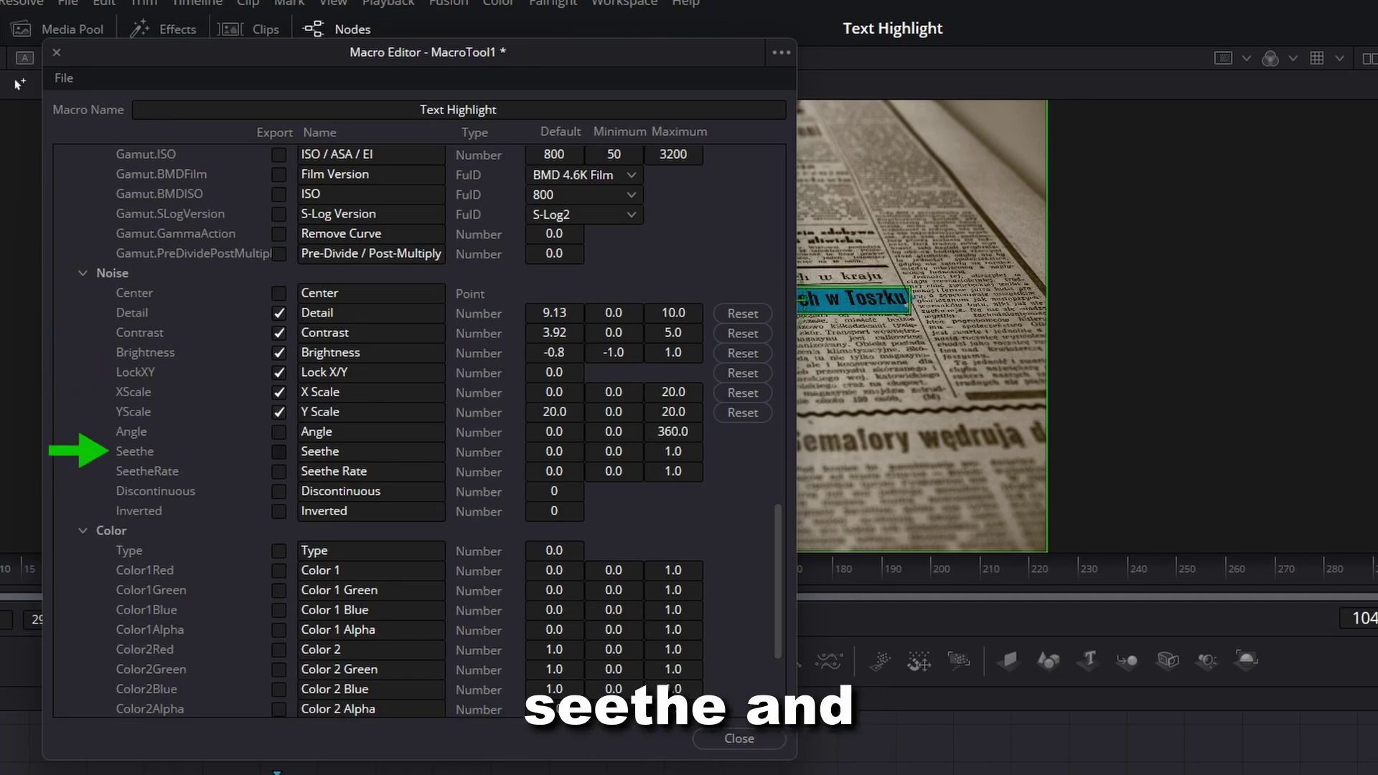
left_click(278, 451)
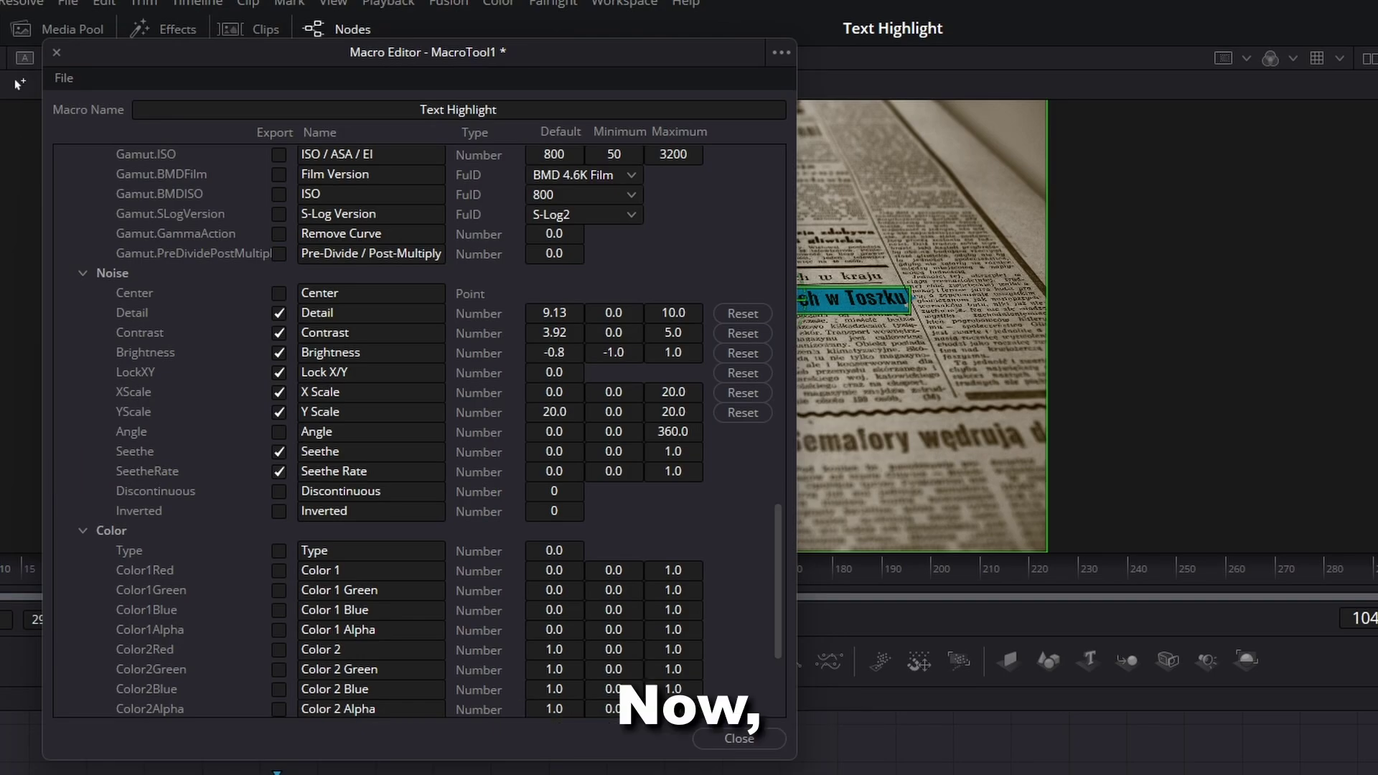
scroll(416, 431, "up", 15)
left_click(64, 353)
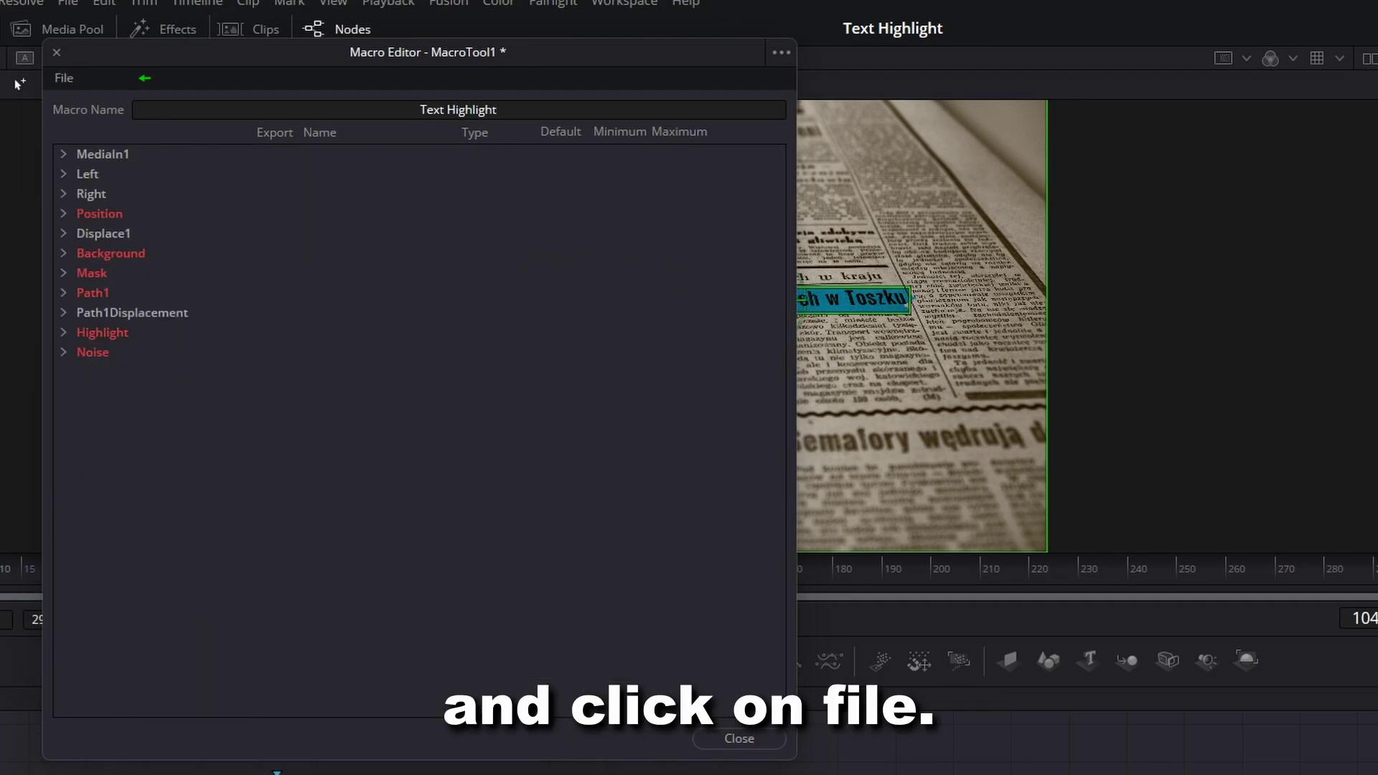
Save the macro as a setting file named Text Highlight in the Download folder
left_click(63, 77)
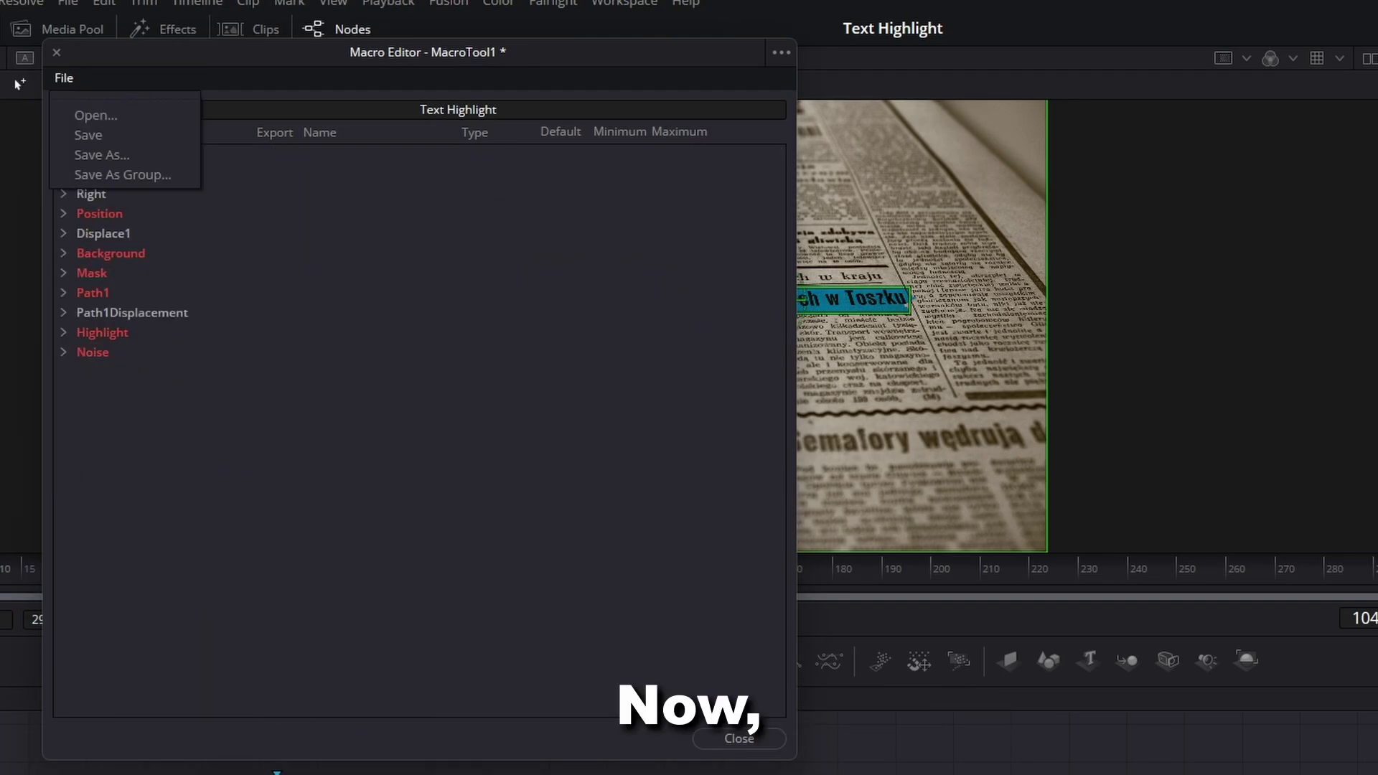
left_click(82, 159)
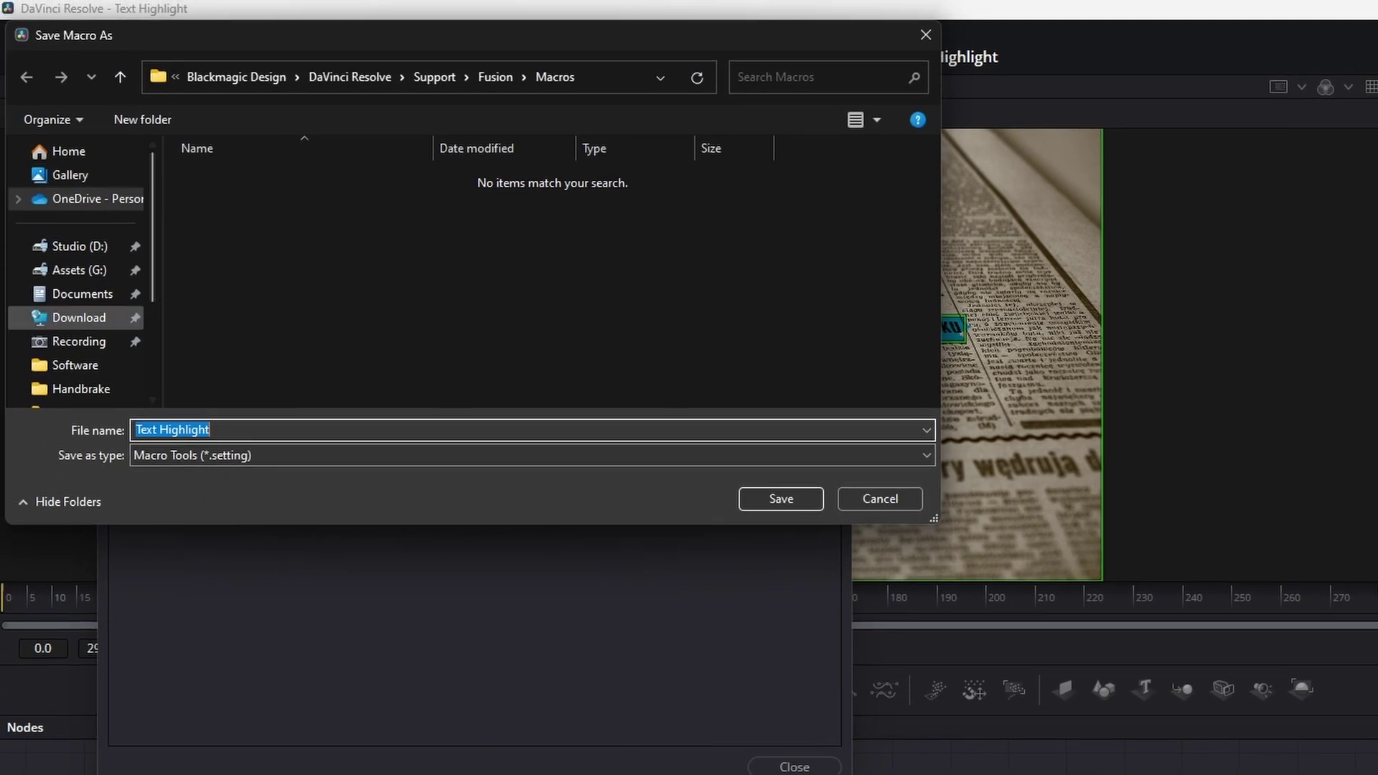
left_click(79, 317)
key("Return")
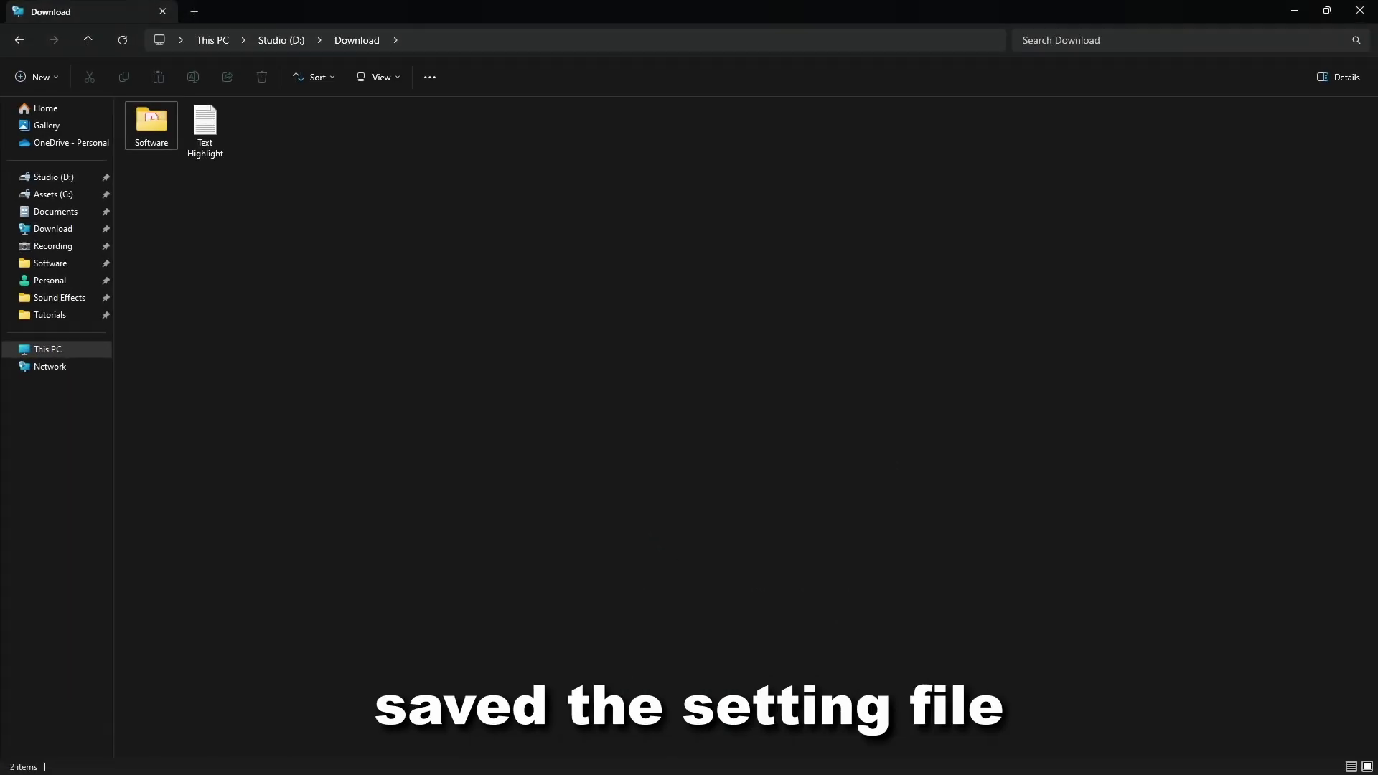
In File Explorer, copy the Text Highlight setting file and go to the personal profile folder under Users on the C: drive
right_click(188, 109)
left_click(249, 140)
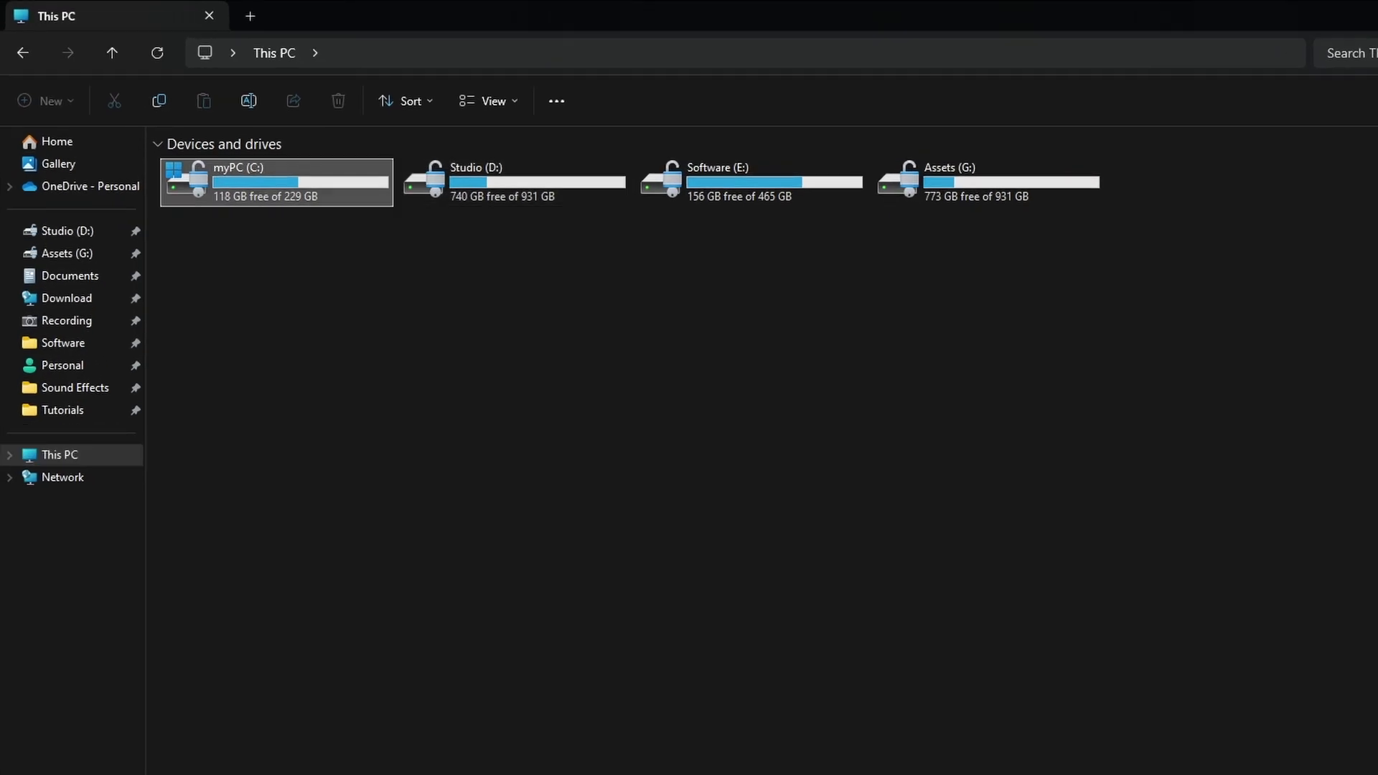
double_click(276, 182)
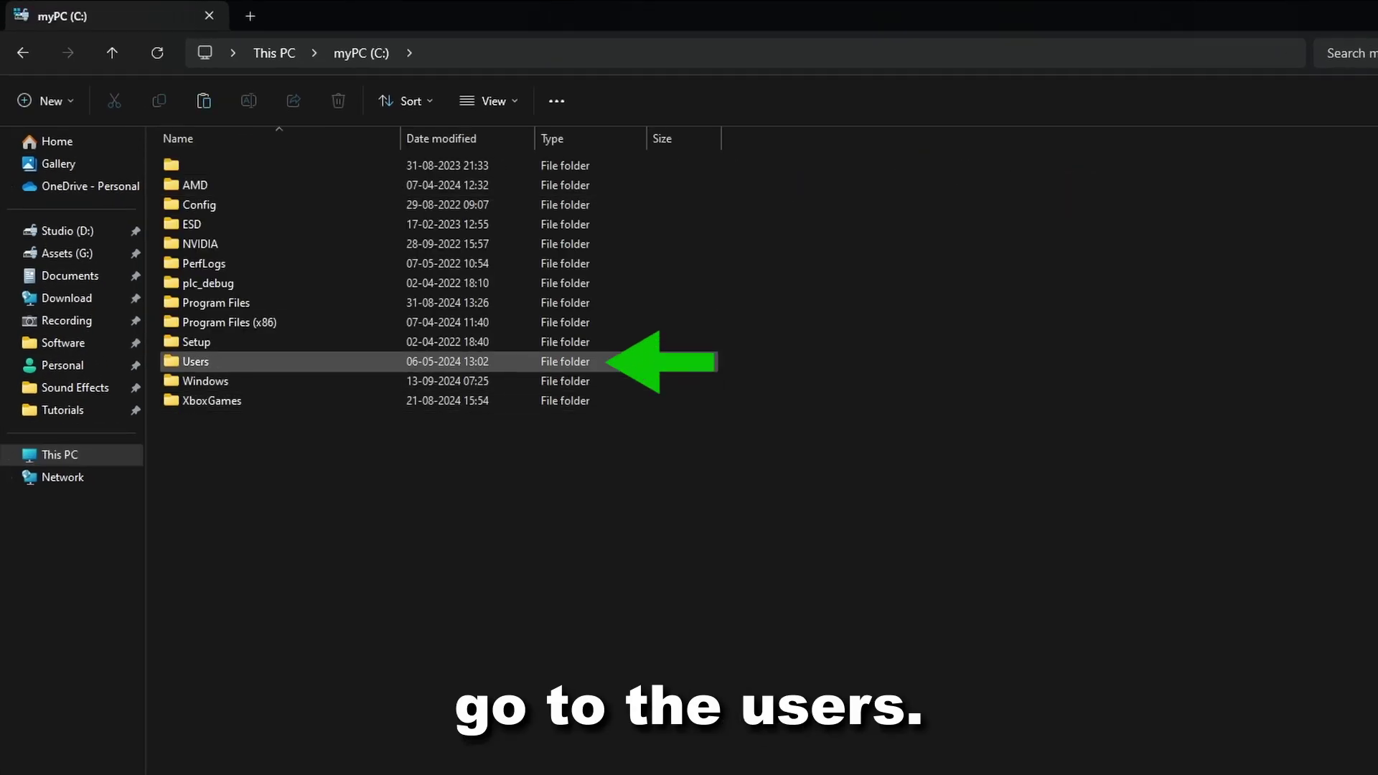
double_click(195, 361)
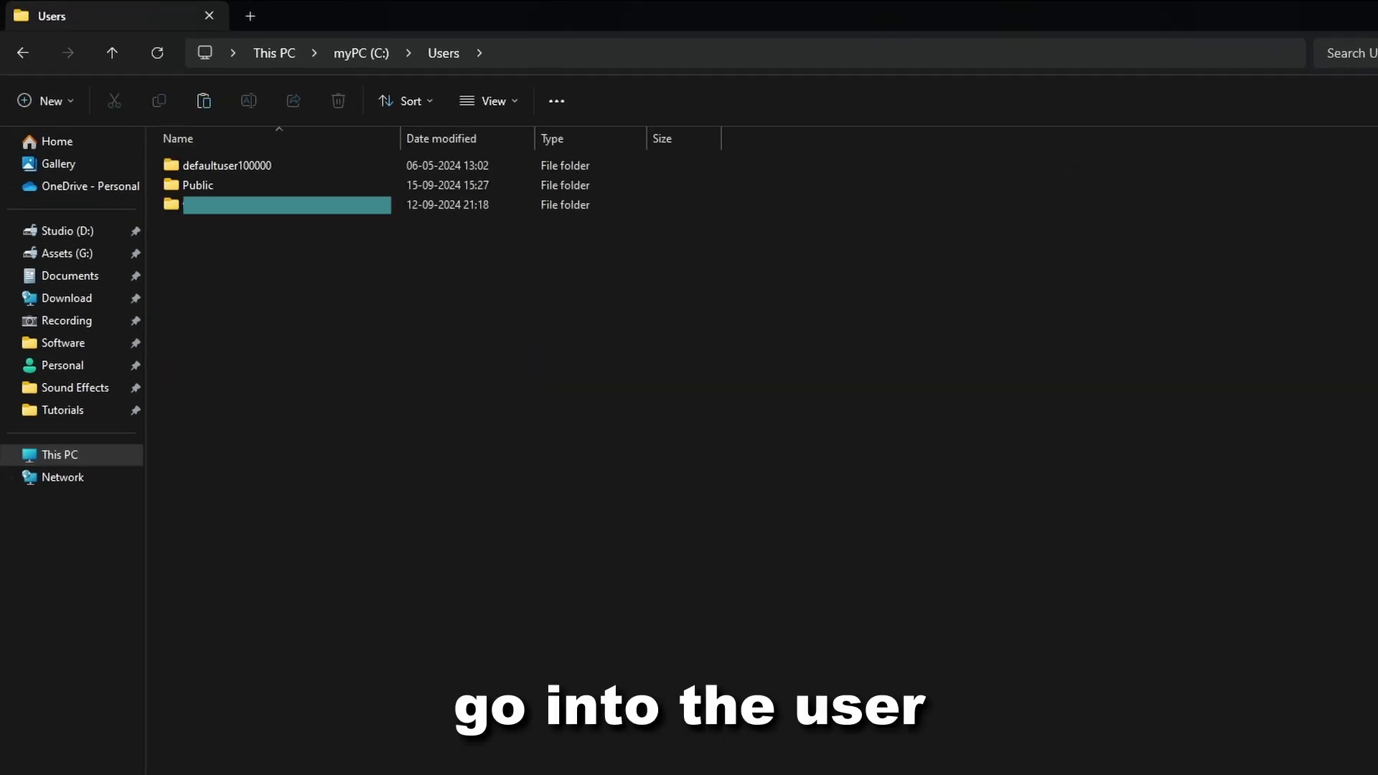
double_click(287, 205)
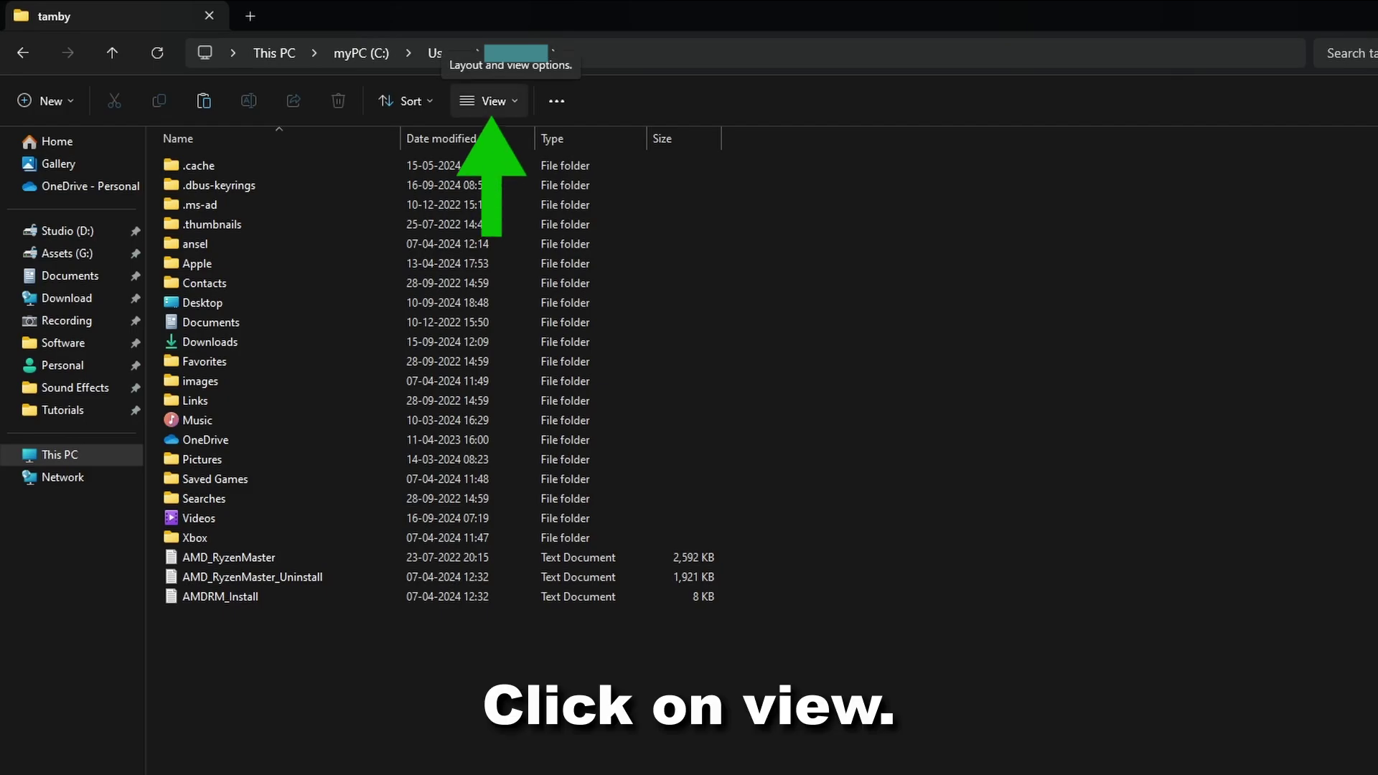
Make hidden items visible in the personal profile folder
left_click(488, 100)
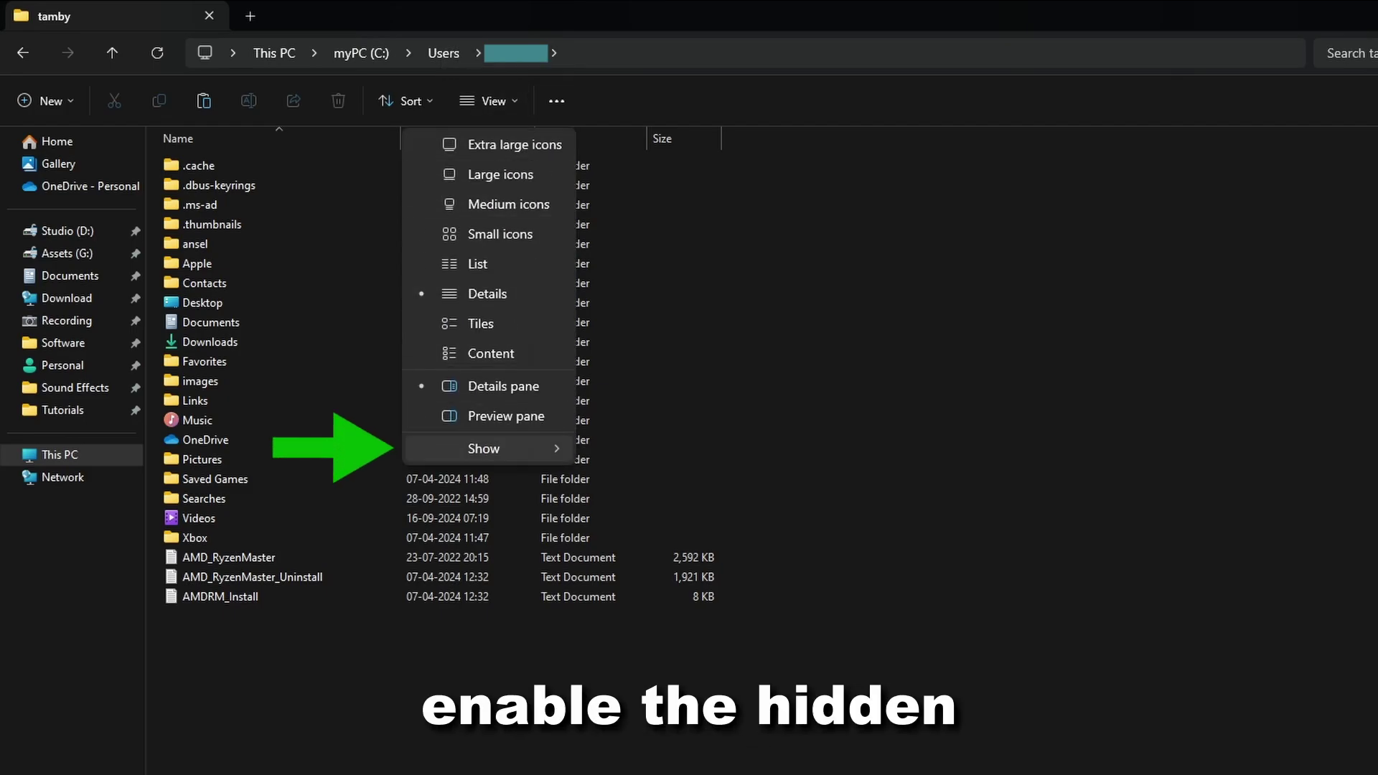
mouse_move(488, 448)
left_click(677, 576)
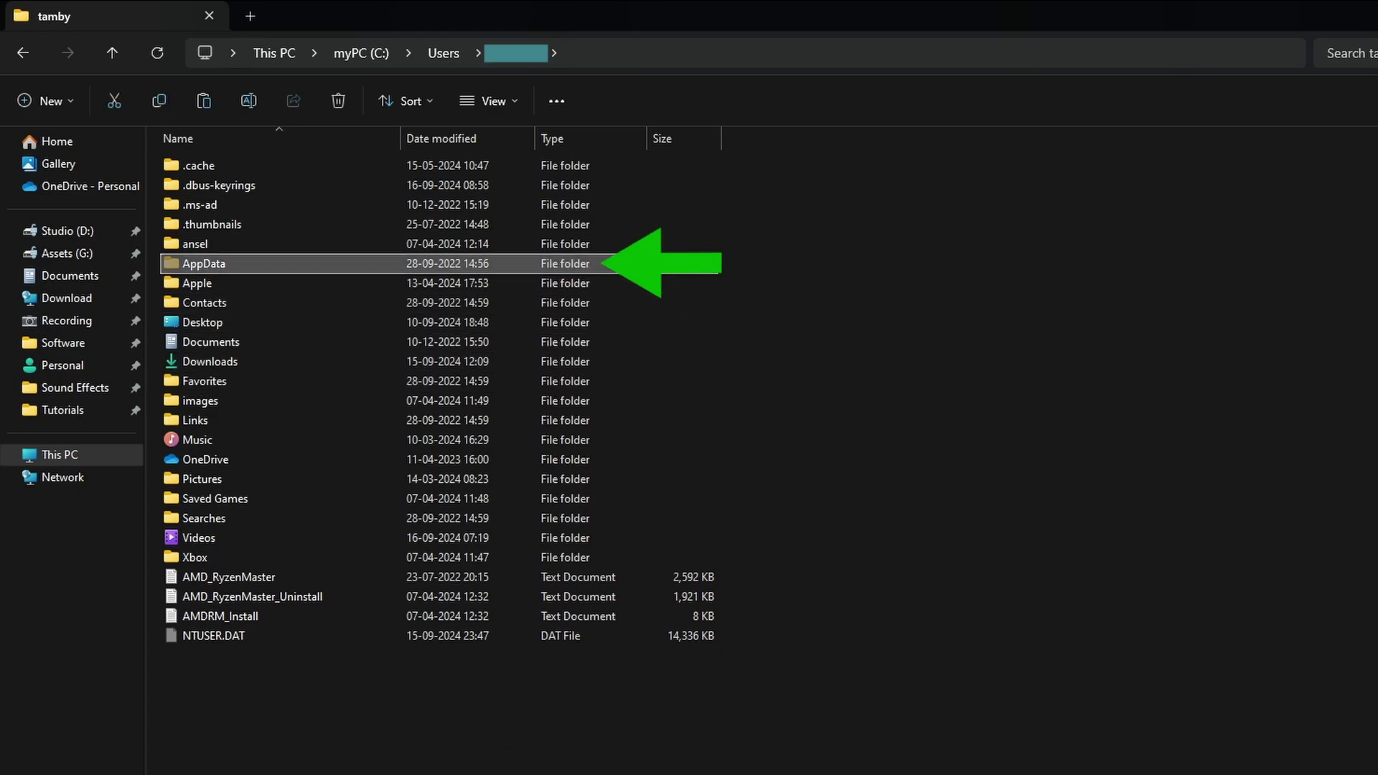
From the profile folder, go to AppData > Roaming > Blackmagic Design > DaVinci Resolve > Support > Fusion
double_click(203, 264)
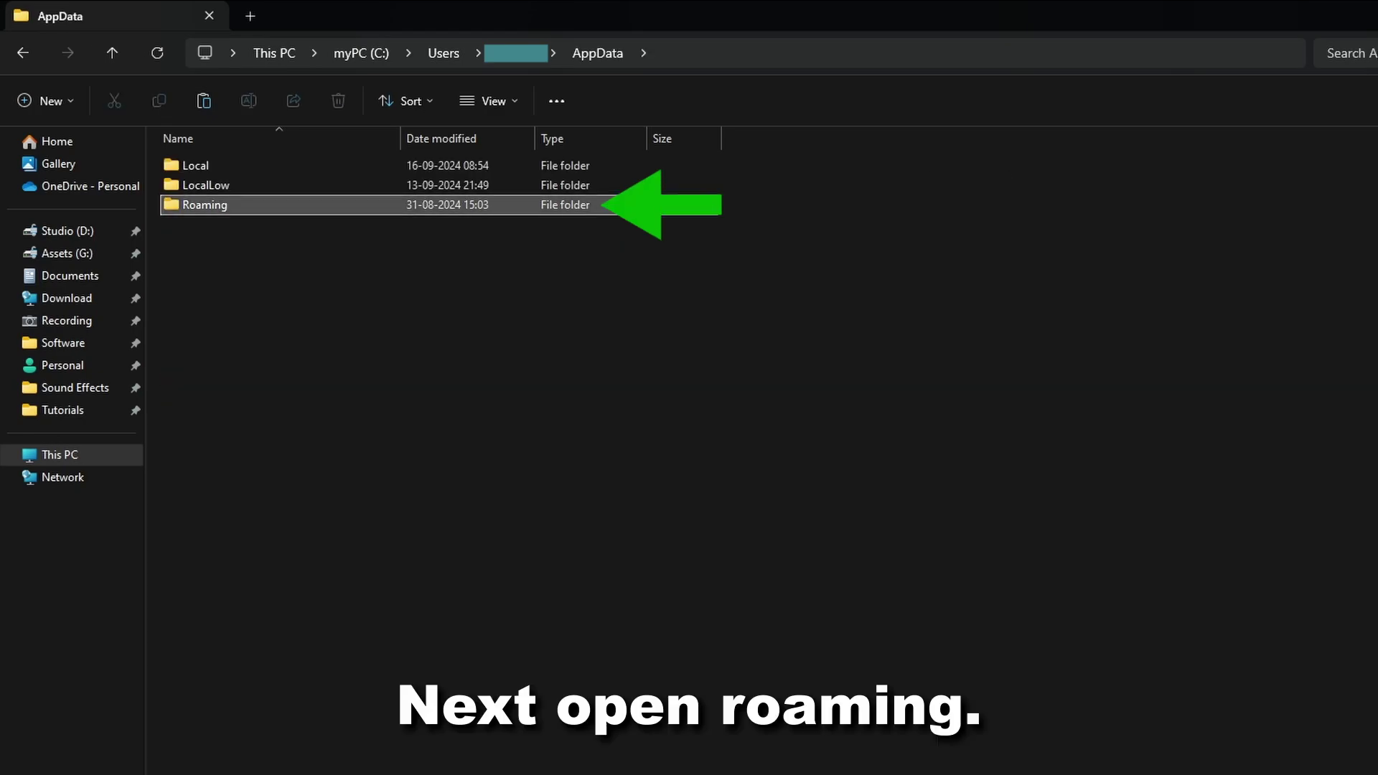
double_click(205, 204)
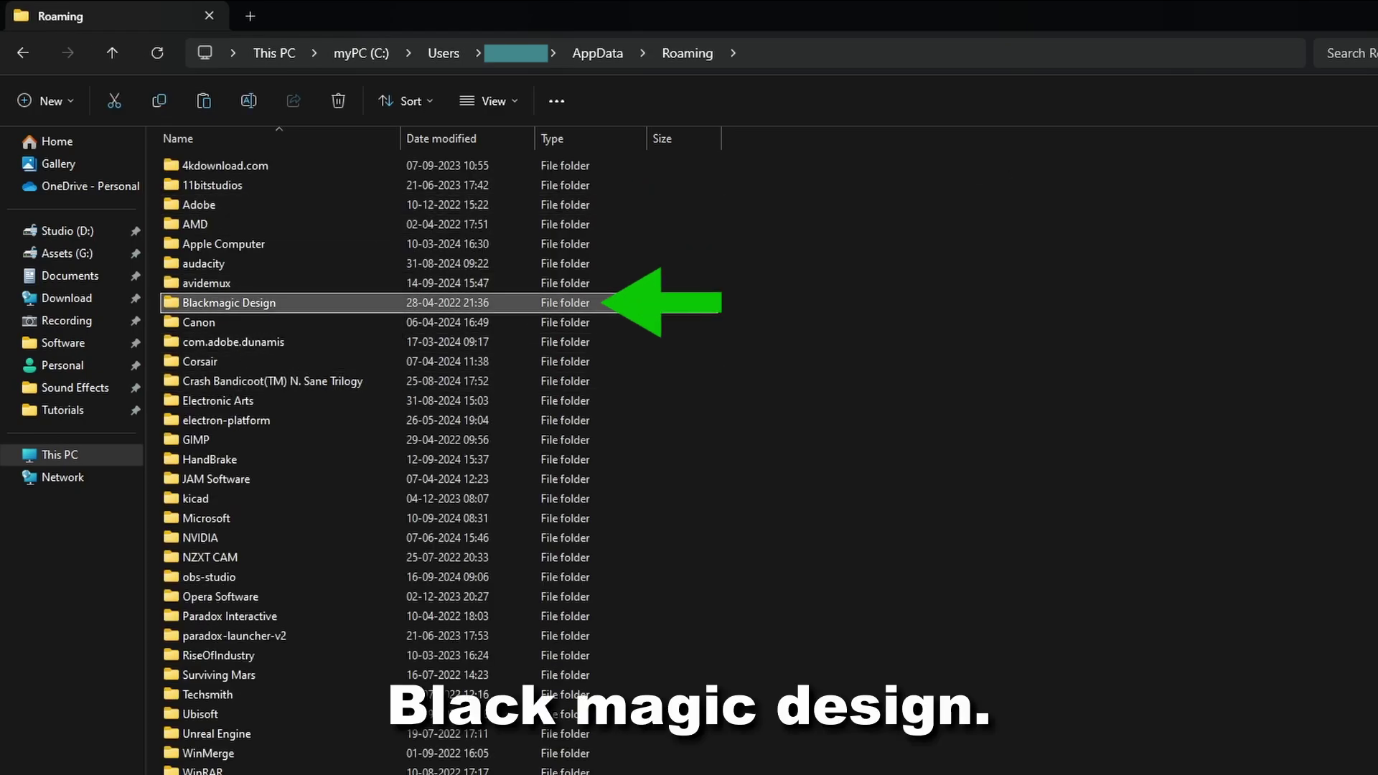
double_click(229, 302)
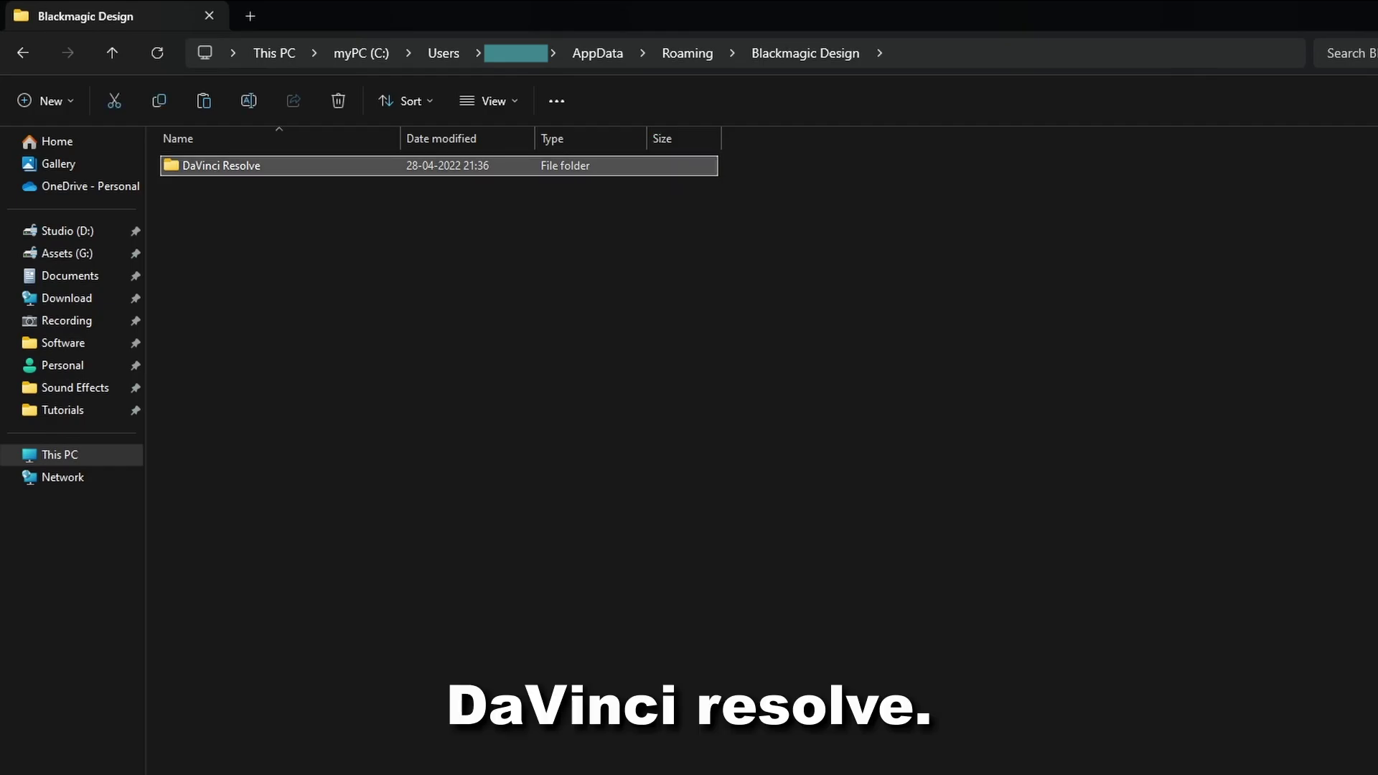
double_click(221, 166)
double_click(202, 185)
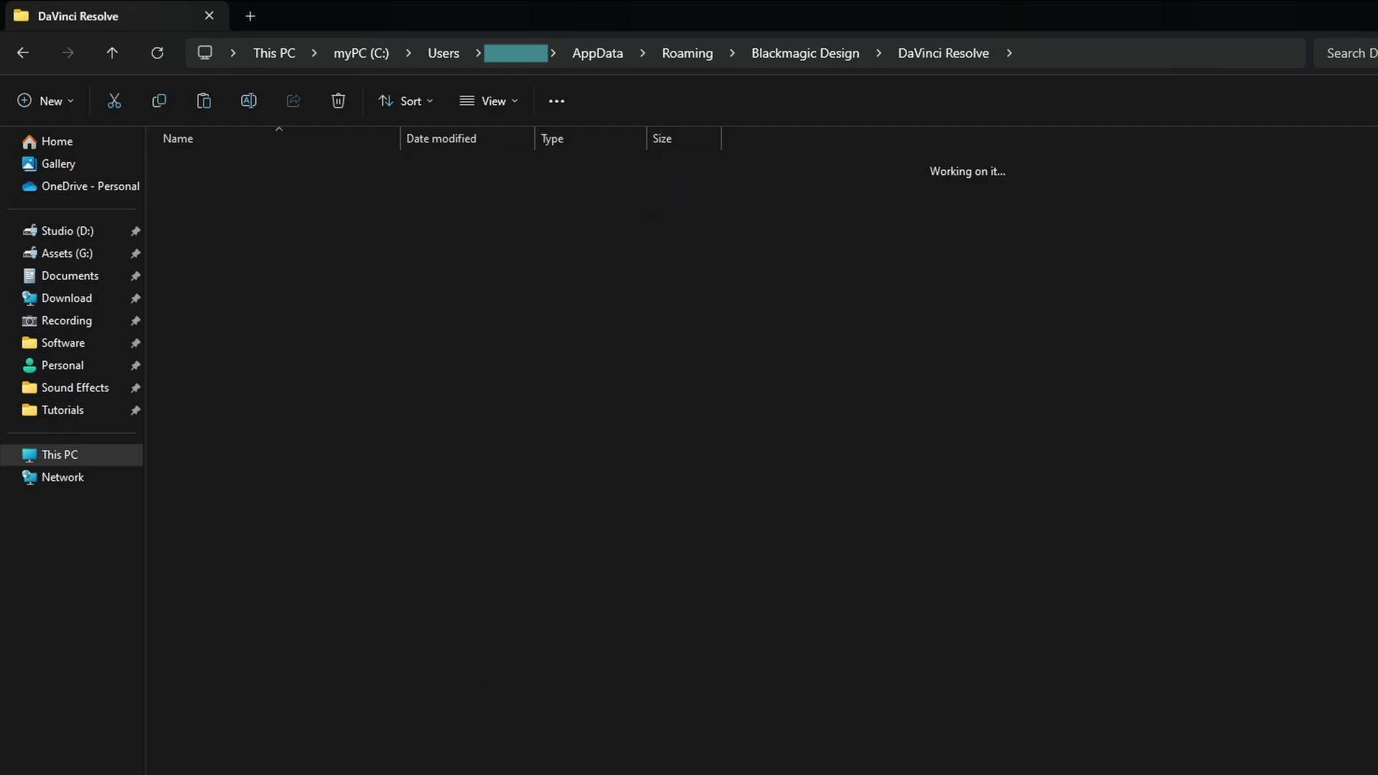
double_click(199, 283)
double_click(199, 282)
Go to the Templates > Edit > Effects folder inside the Fusion folder
left_click(205, 498)
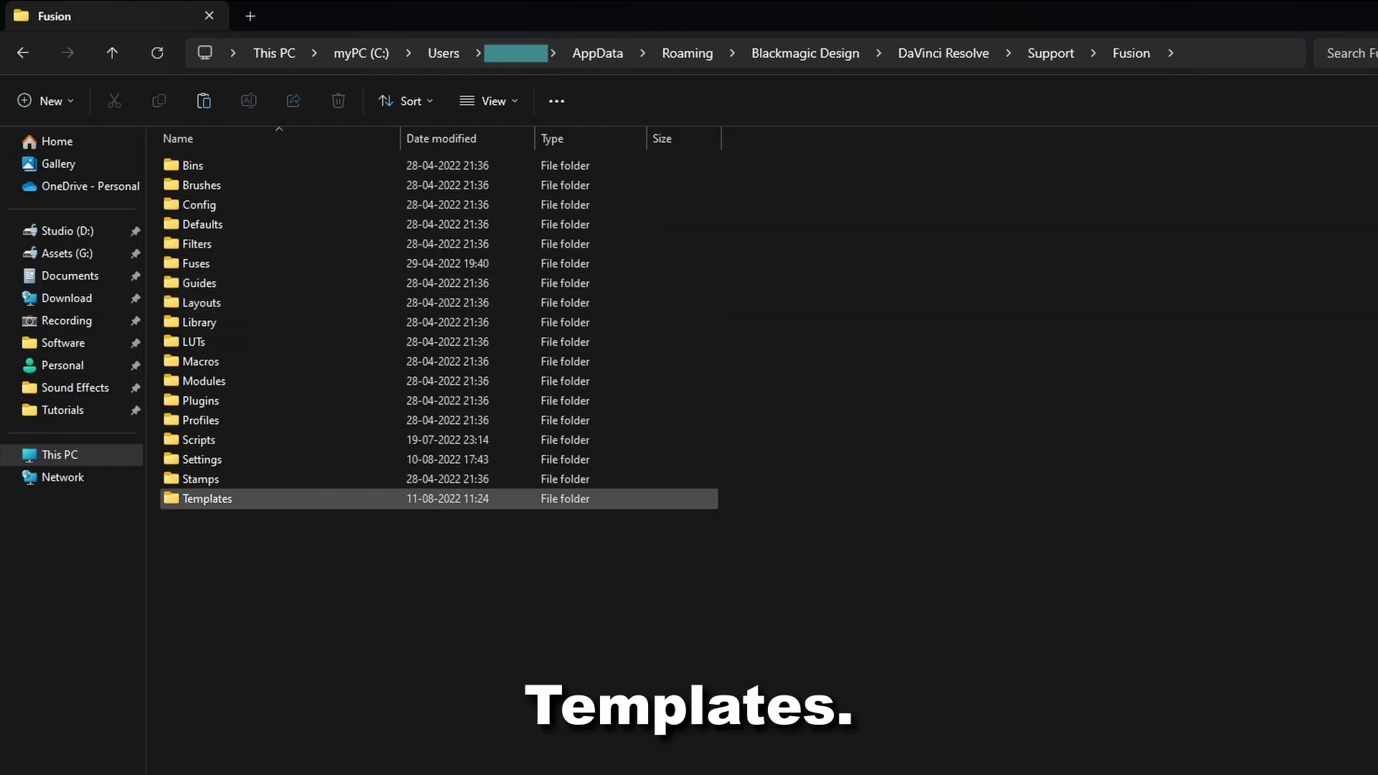
double_click(204, 498)
left_click(191, 165)
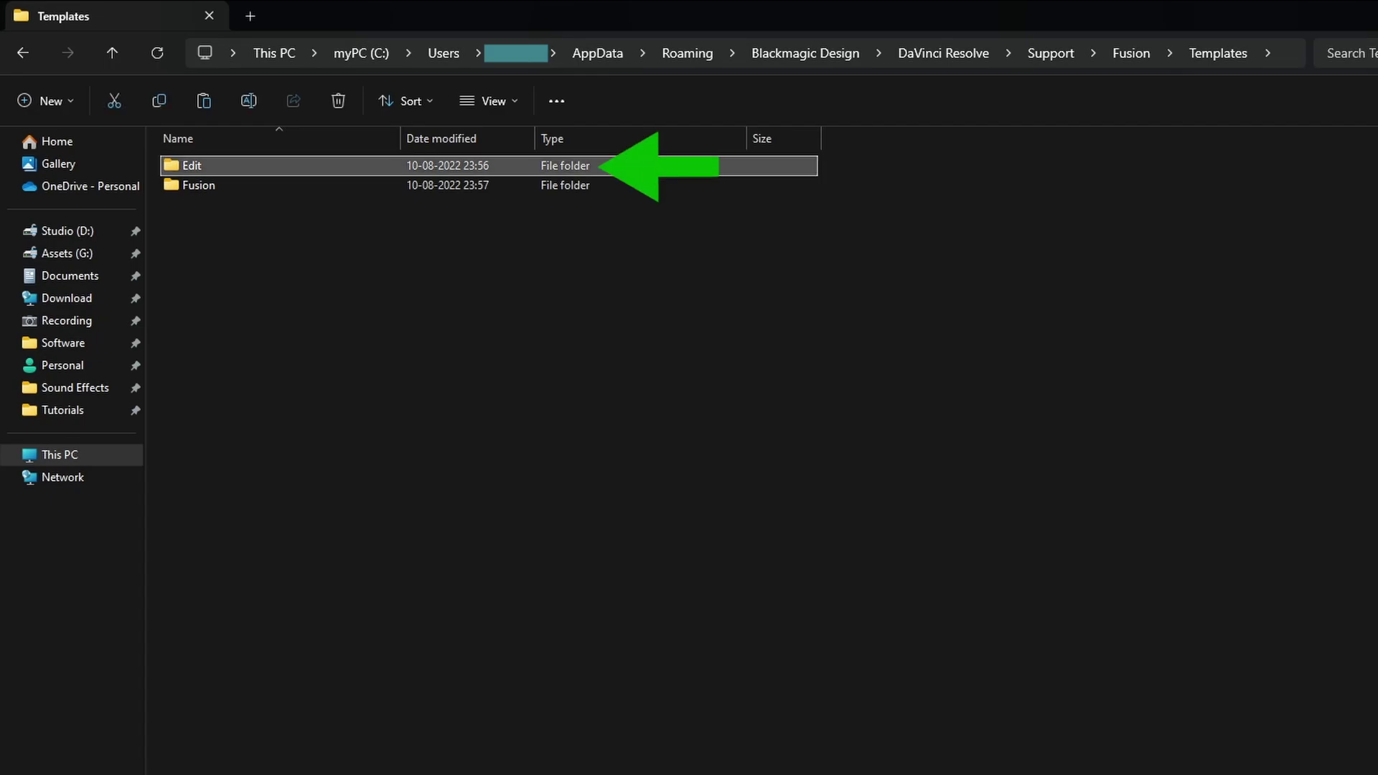
double_click(192, 165)
left_click(199, 165)
double_click(199, 165)
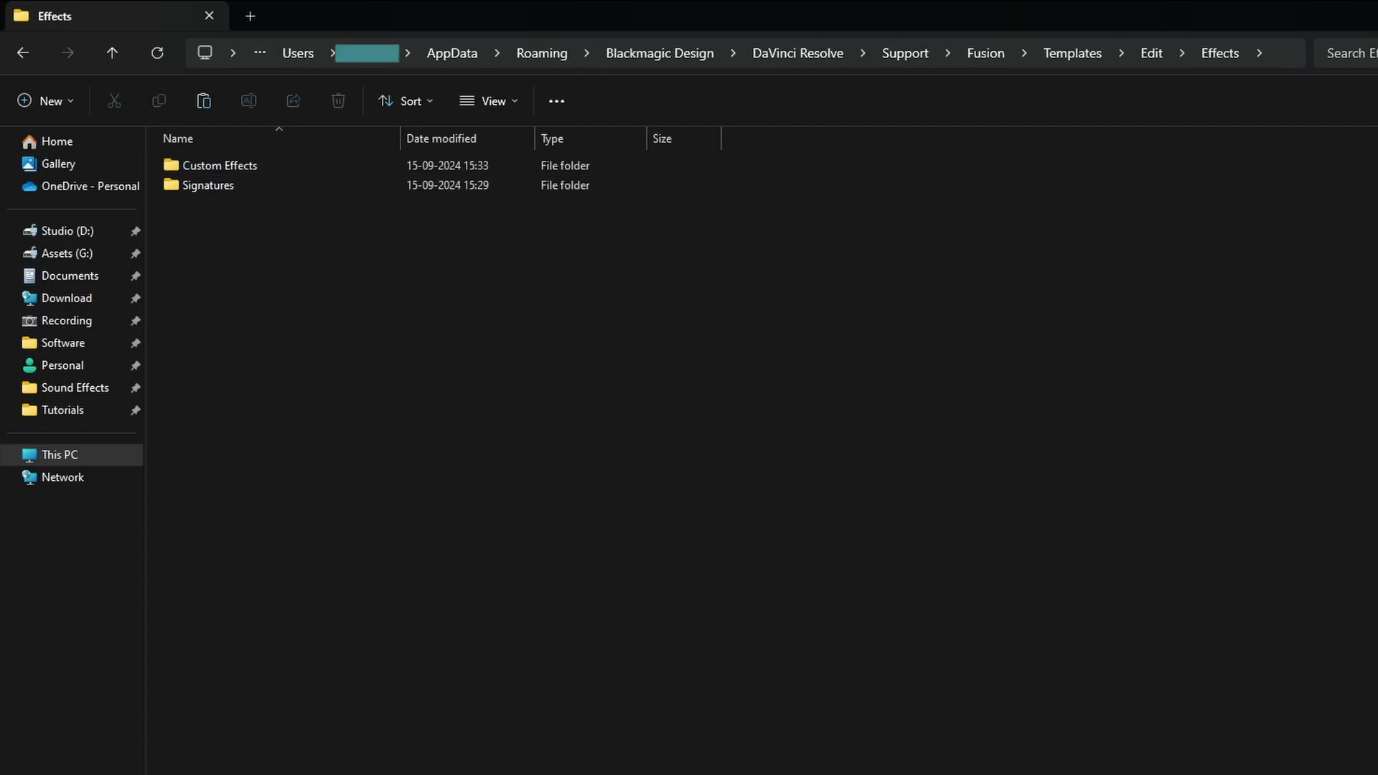
Create a new folder named Text Effects inside the Effects folder
left_click(46, 101)
left_click(66, 144)
type("Te")
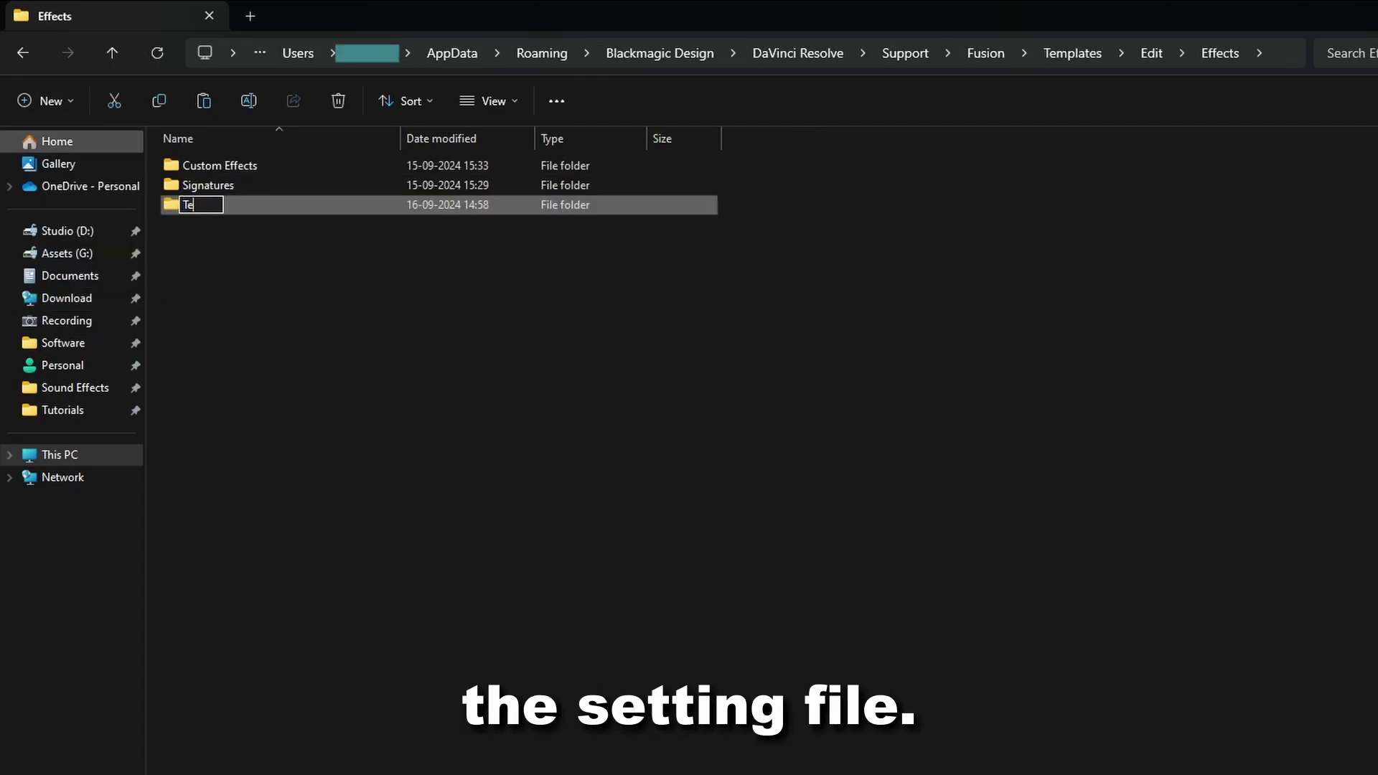
type("xt Effects")
key("Return")
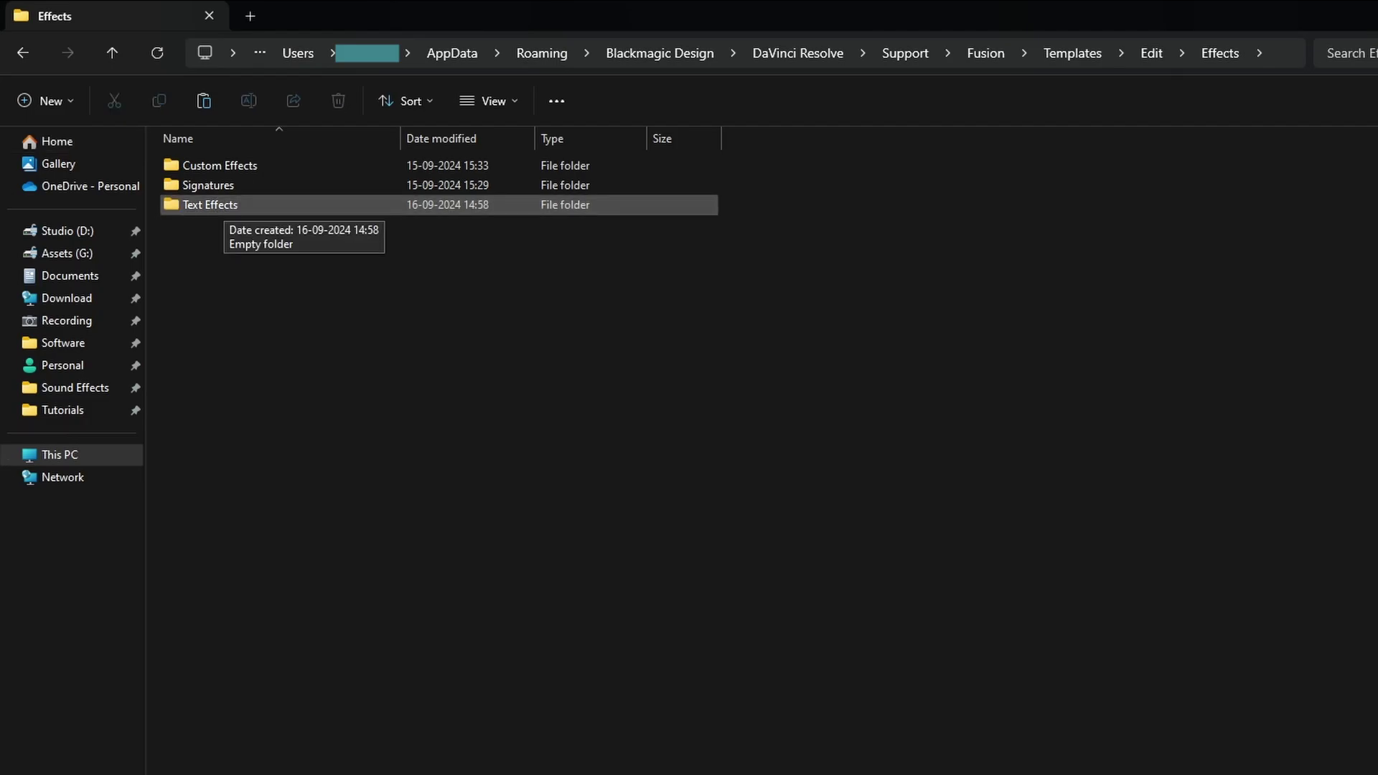
Paste the copied Text Highlight setting file into the Text Effects folder and open it in a text editor
double_click(209, 204)
right_click(374, 340)
left_click(394, 361)
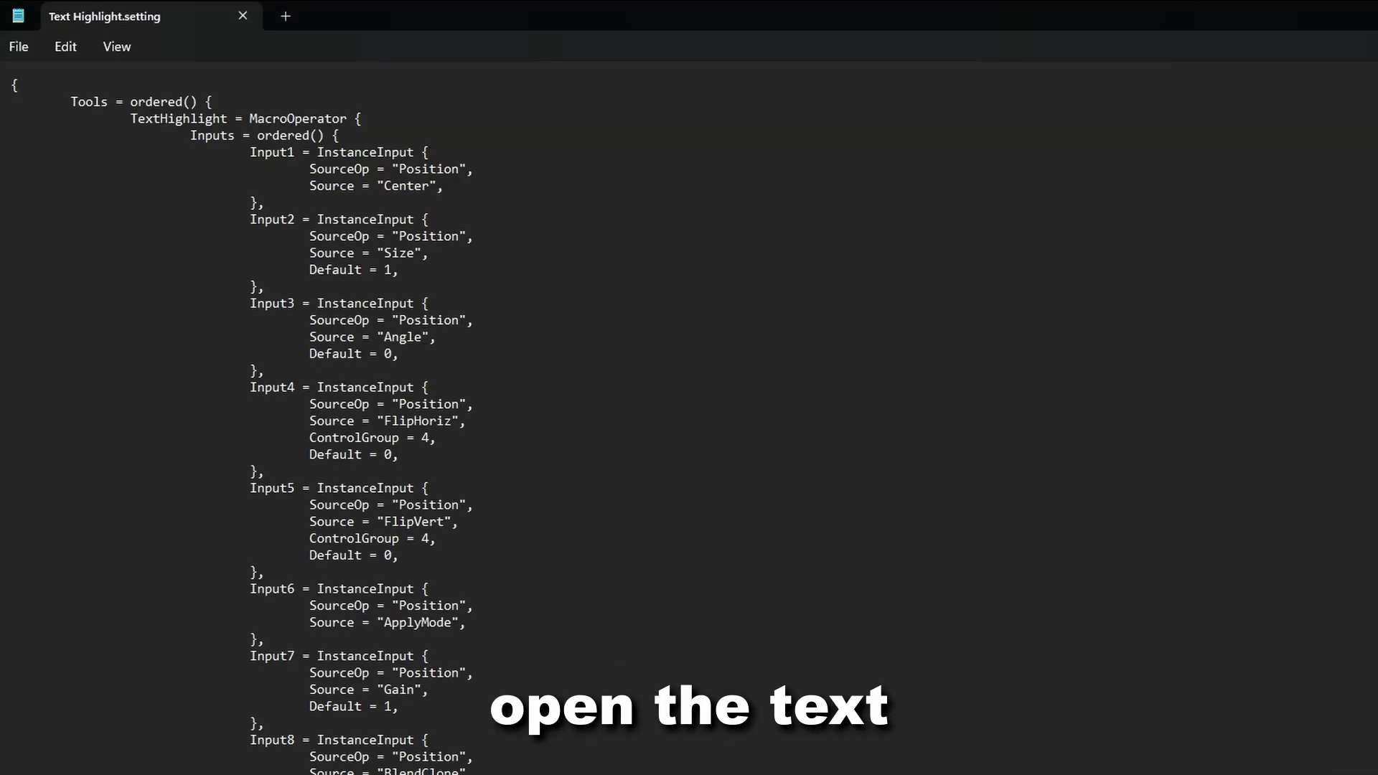
Add the line Page = "Color", after the Default line of the Input9 block in Text Highlight.setting
scroll(689, 416, "down", 10)
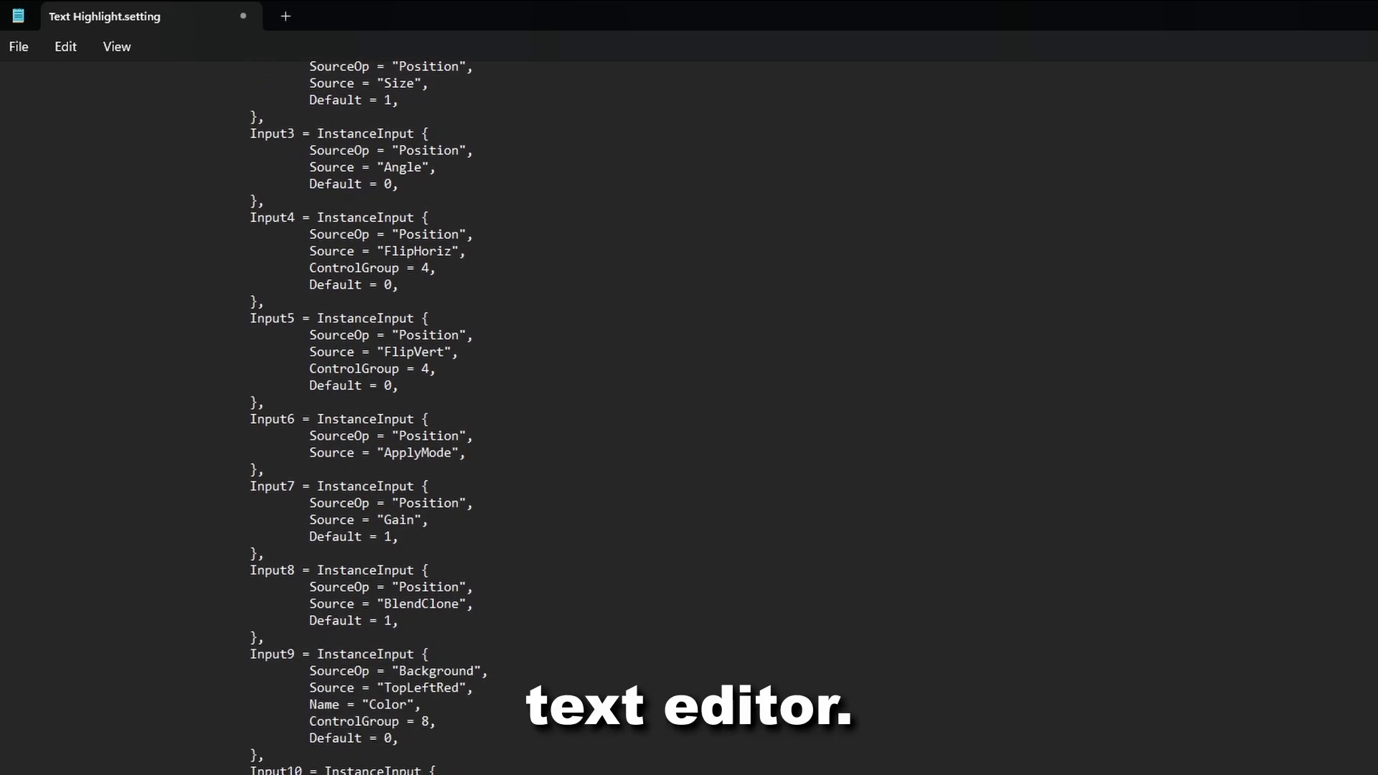
scroll(689, 416, "down", 3)
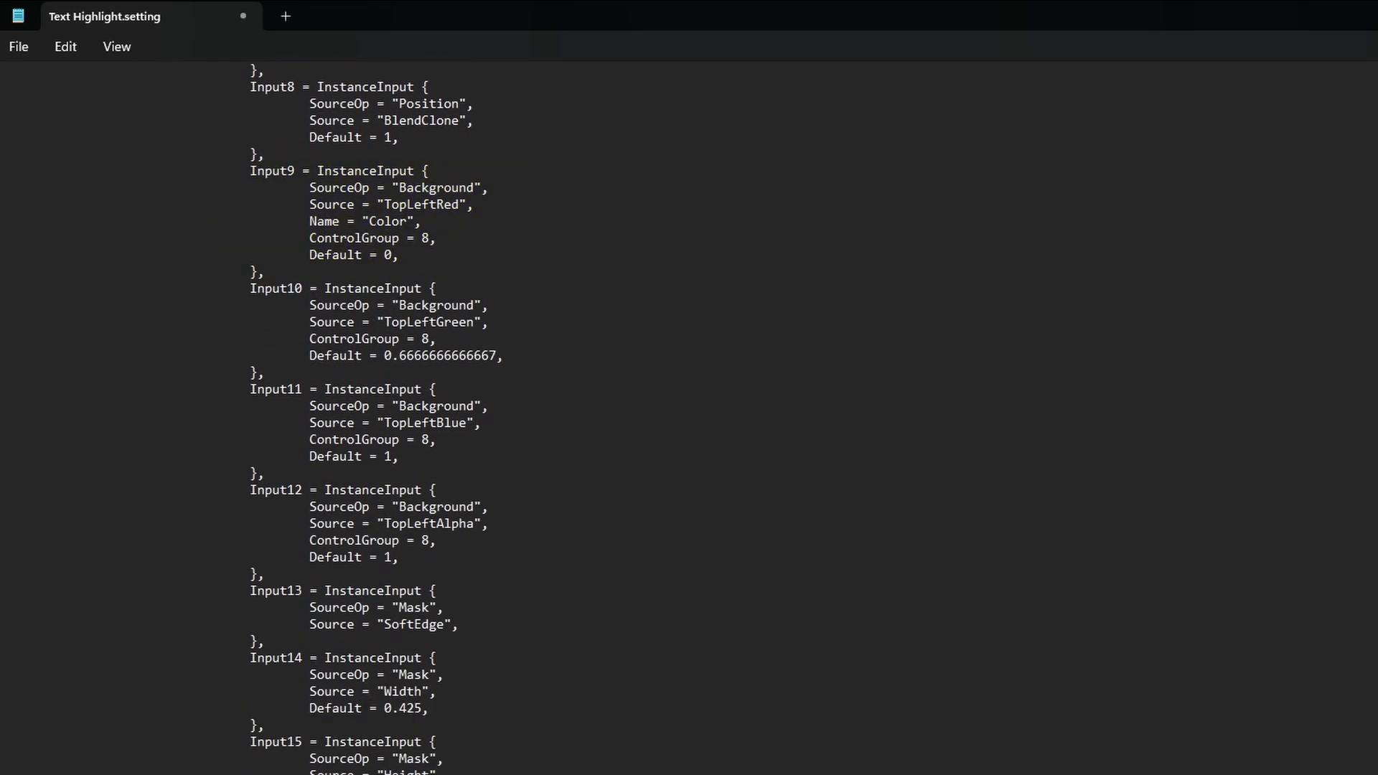
key("Return")
type("Page = \"")
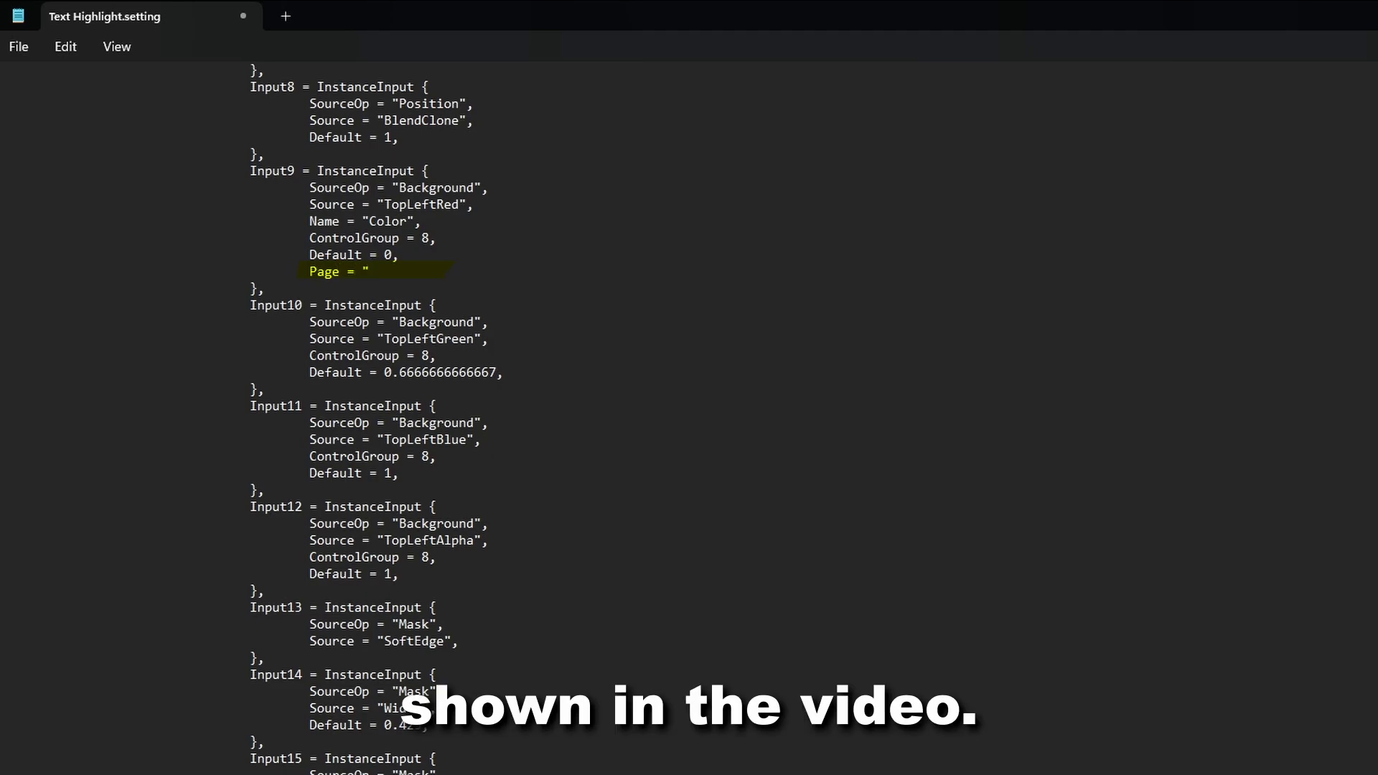
type("Col")
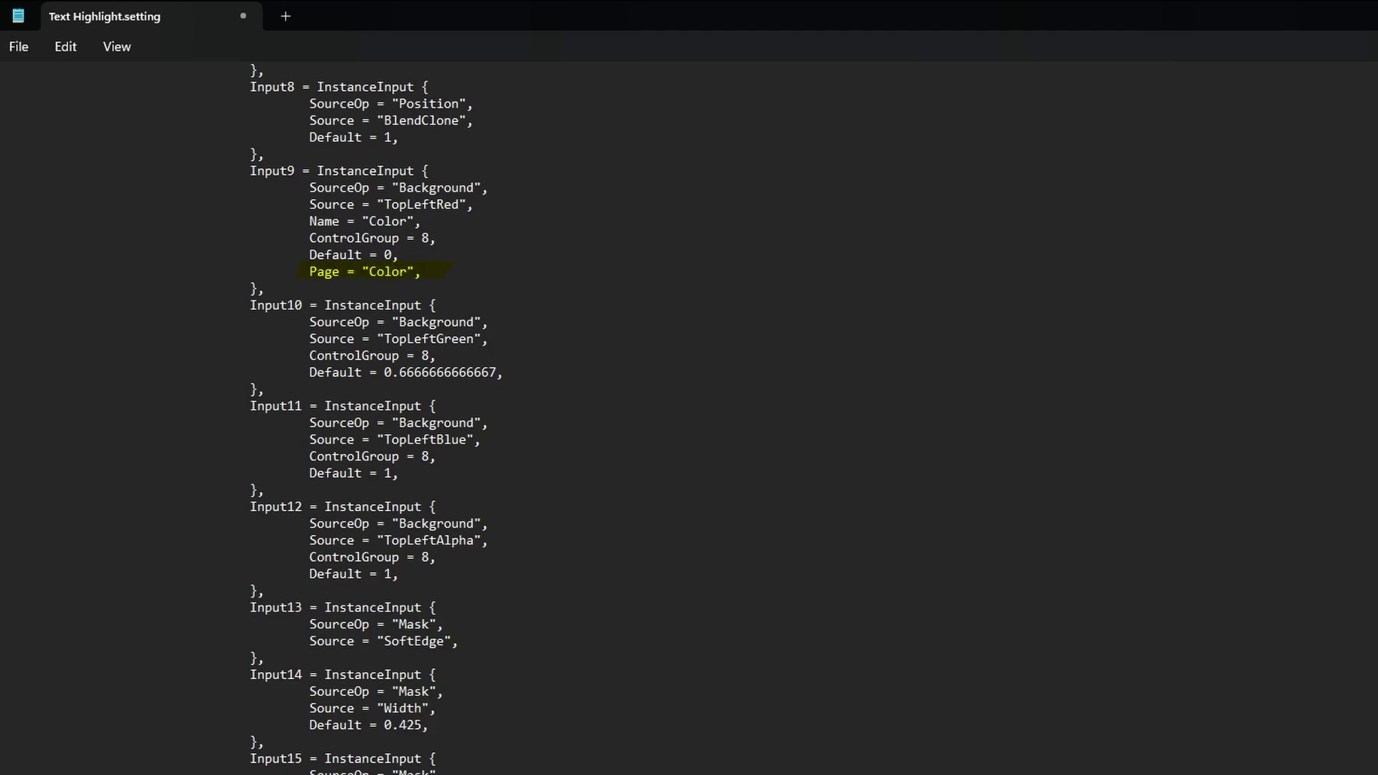
type("or\",")
Add page lines for the Mask, Highlight and Noise control groups, with Page = "Noise", in Input21, and save the file
left_click(459, 641)
key("Return")
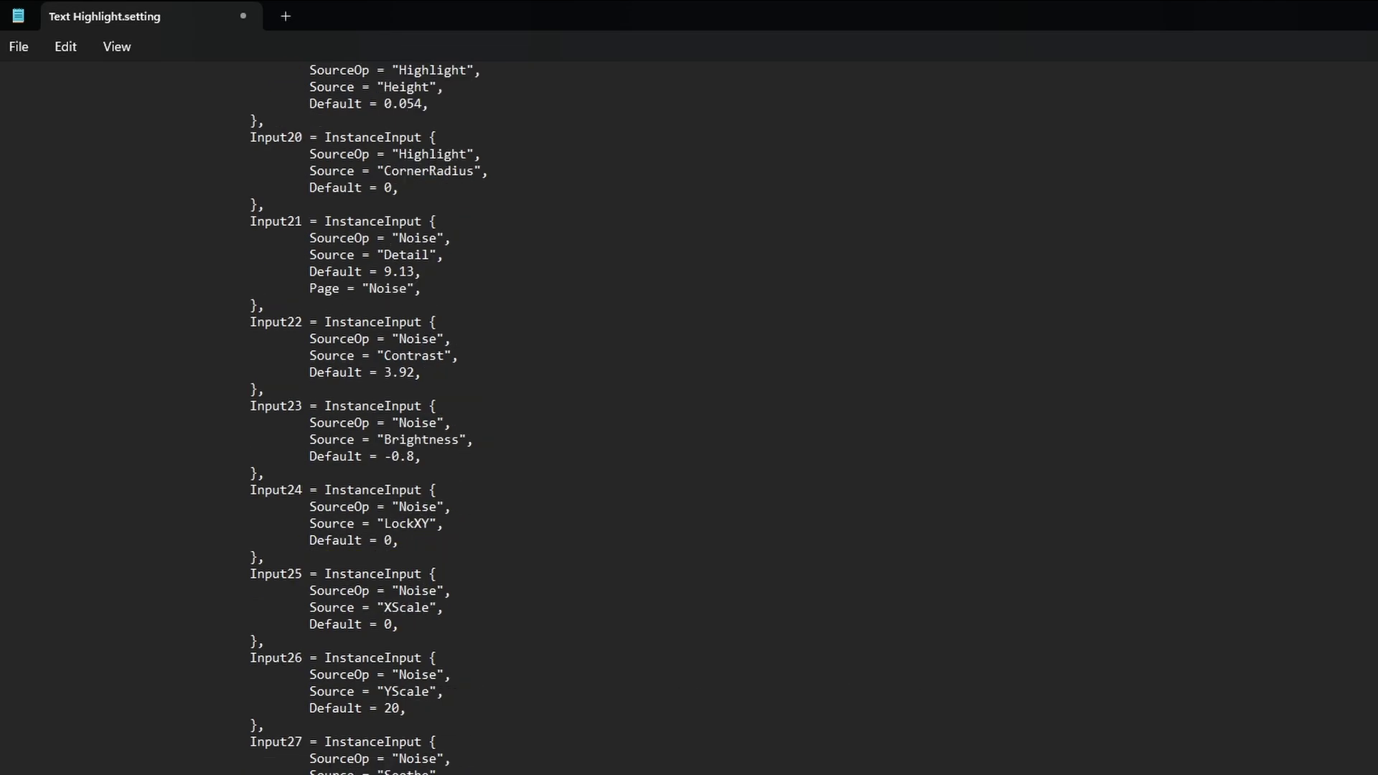
left_click(18, 47)
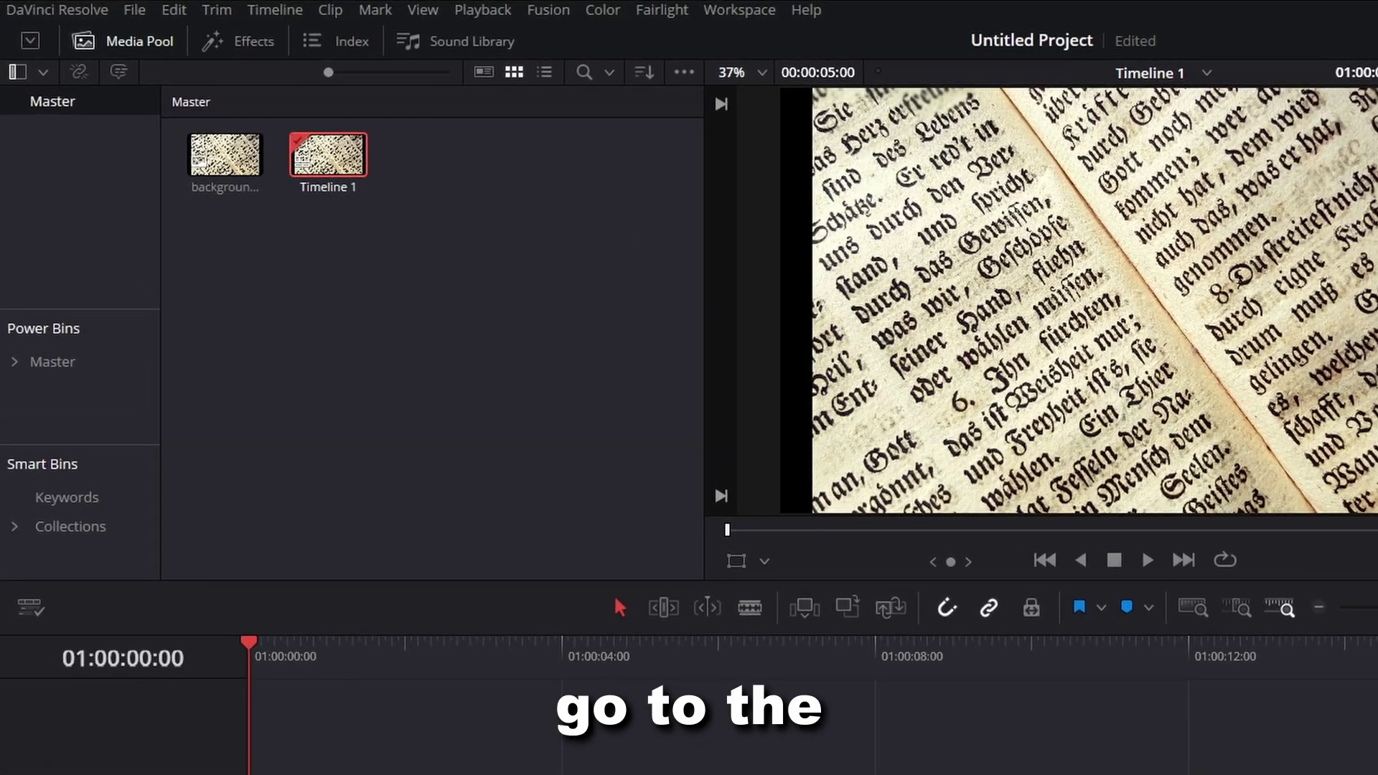
In DaVinci Resolve, apply the Text Highlight effect from the Toolbox's Text Effects category to the background image clip on Video 1
left_click(160, 44)
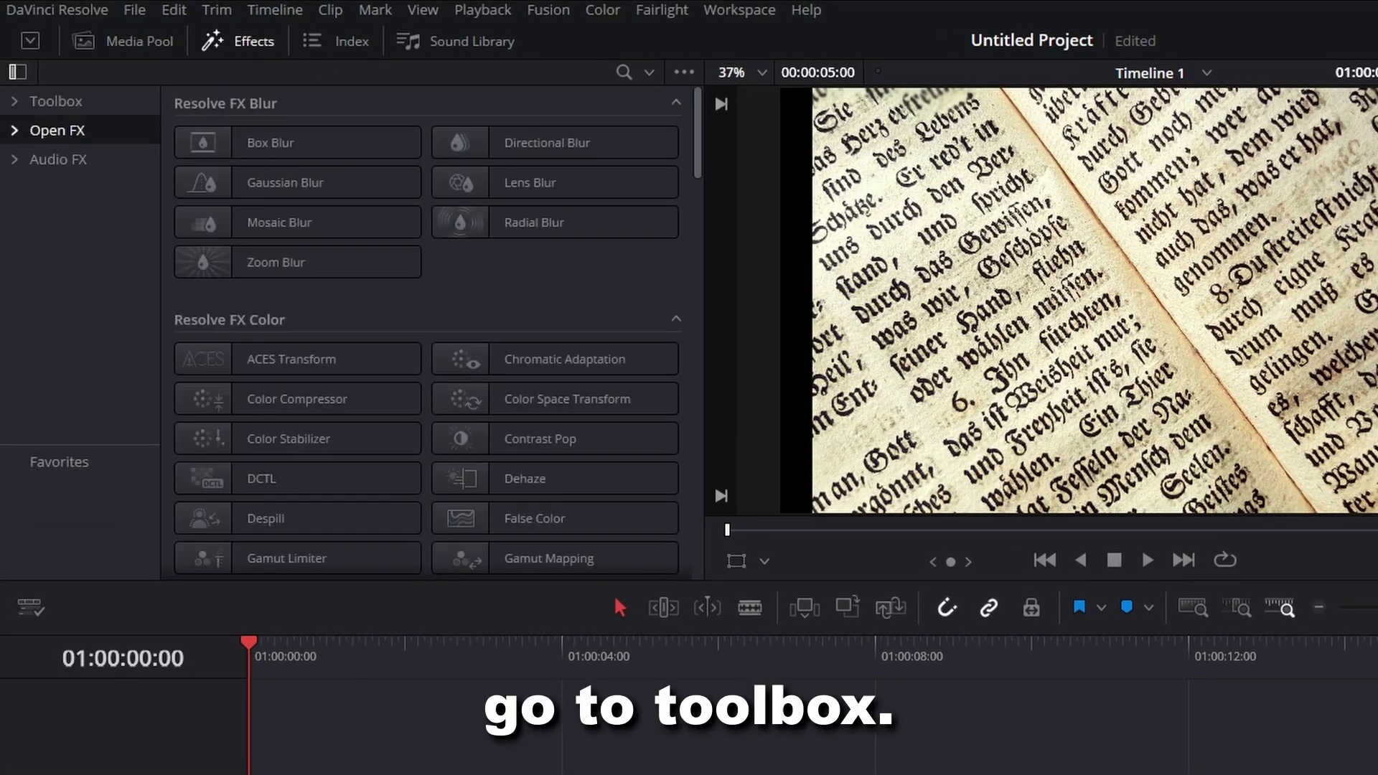
left_click(15, 101)
left_click(27, 247)
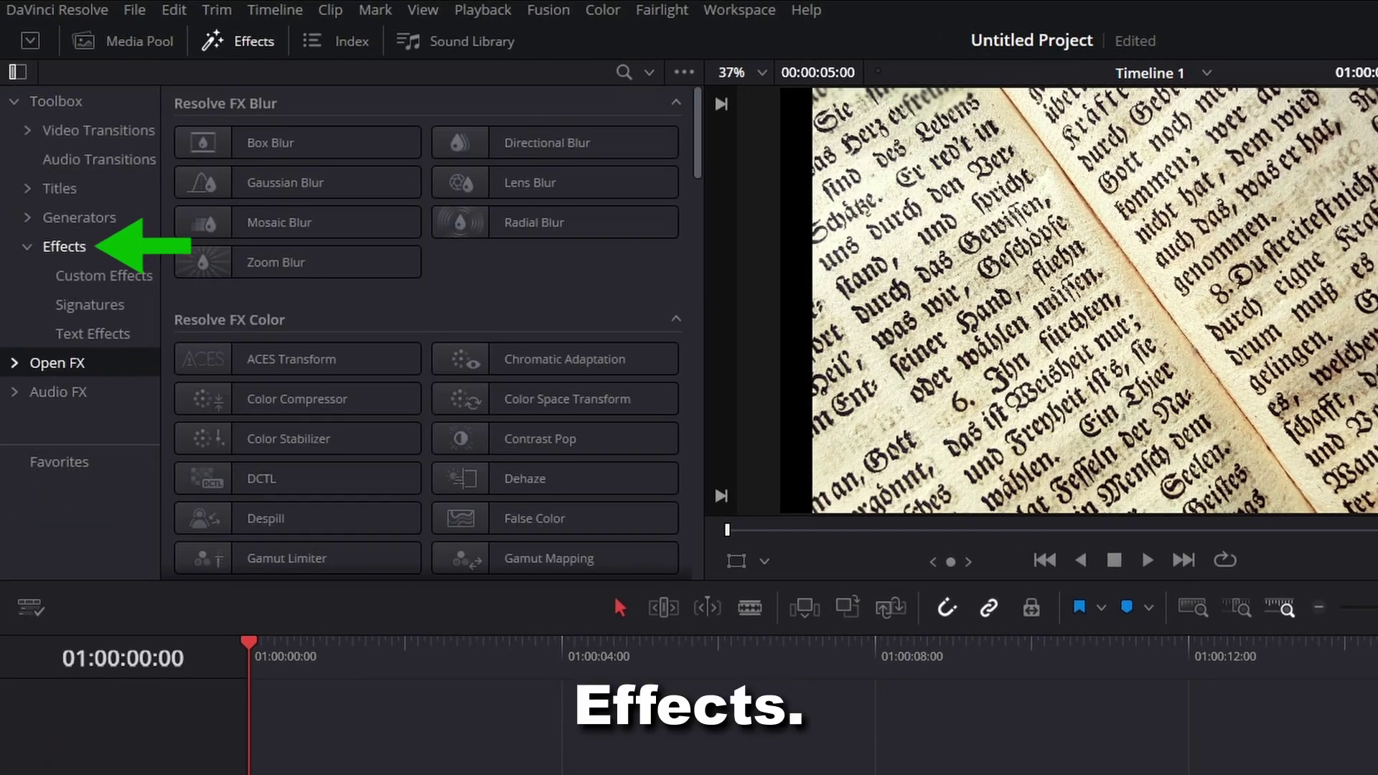
left_click(93, 333)
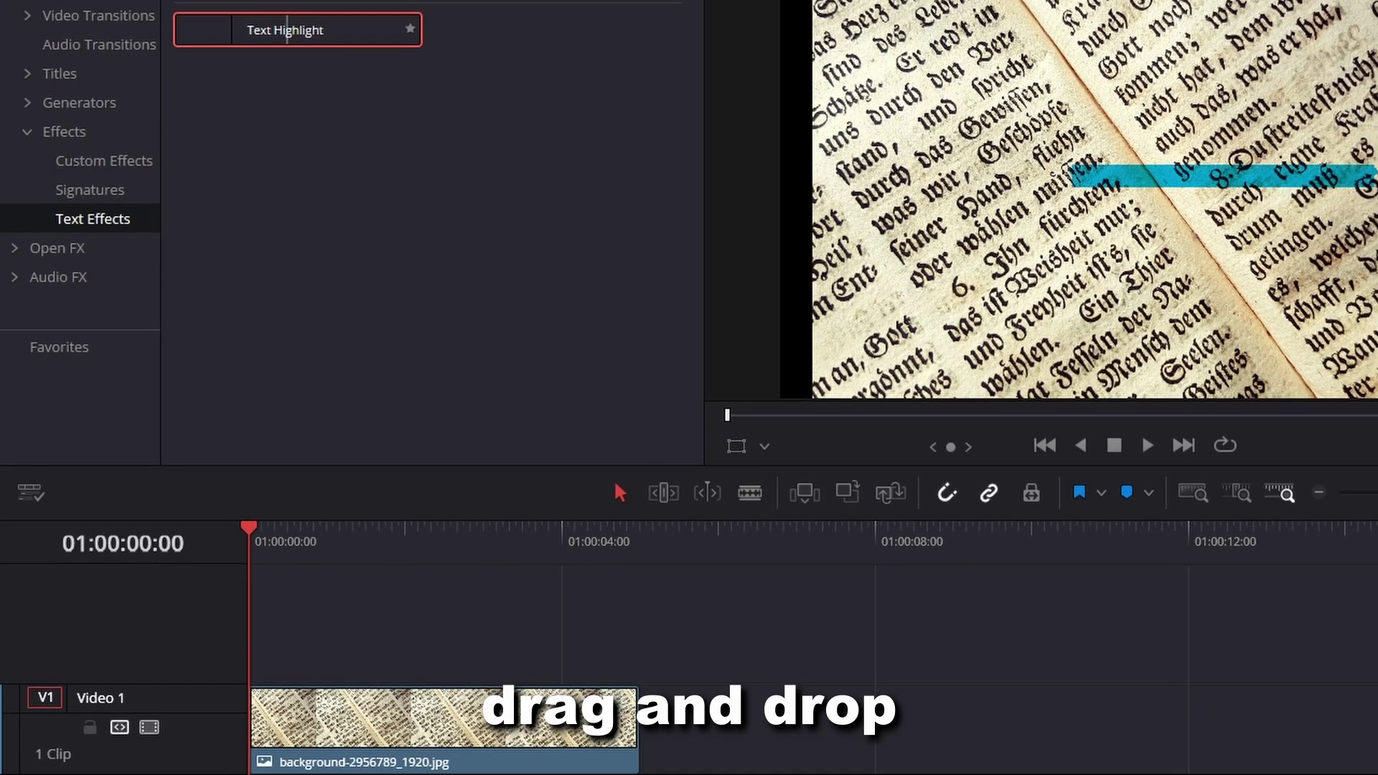
left_click_drag(287, 146, 359, 716)
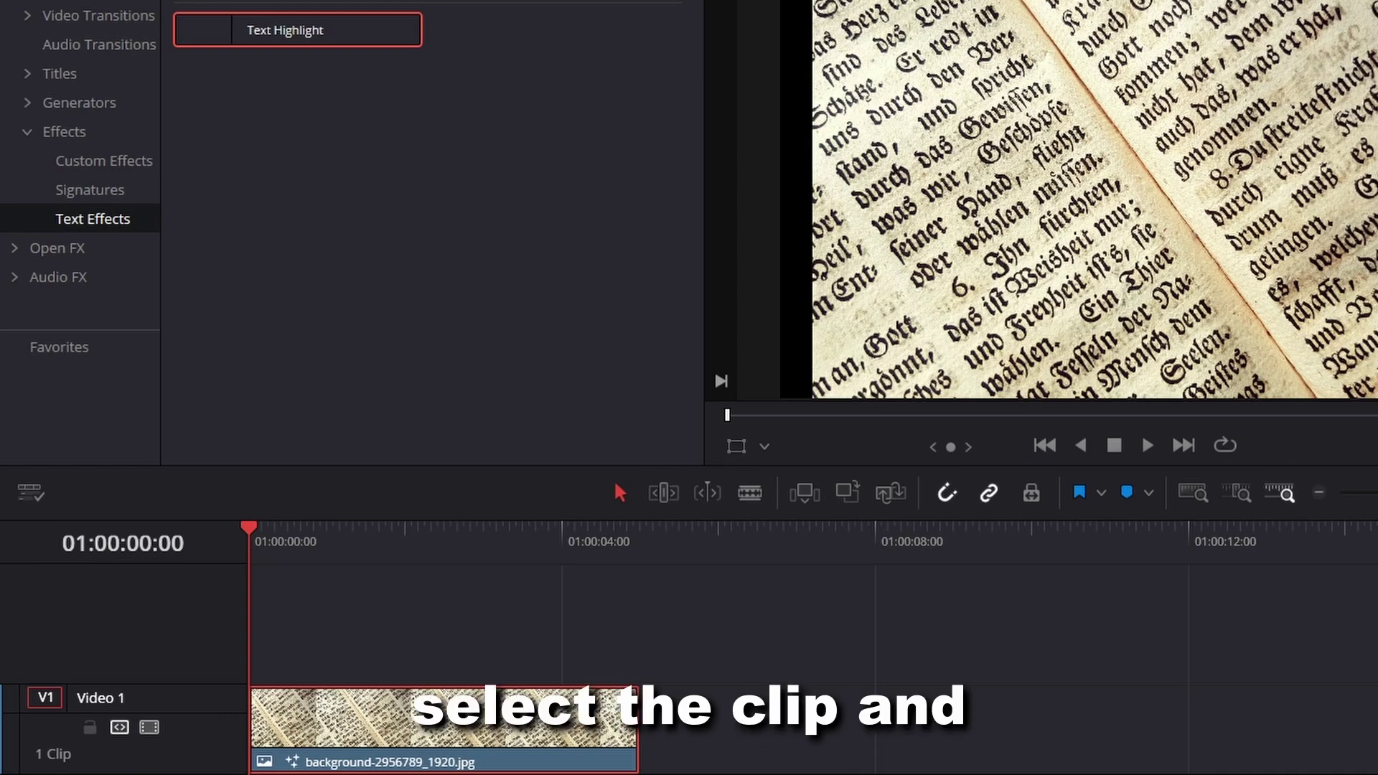
At 01:00:03:13, move, rotate and resize the highlight so it covers the slanted words "seiner Hand, fliehn" on the page
left_click_drag(249, 528, 525, 528)
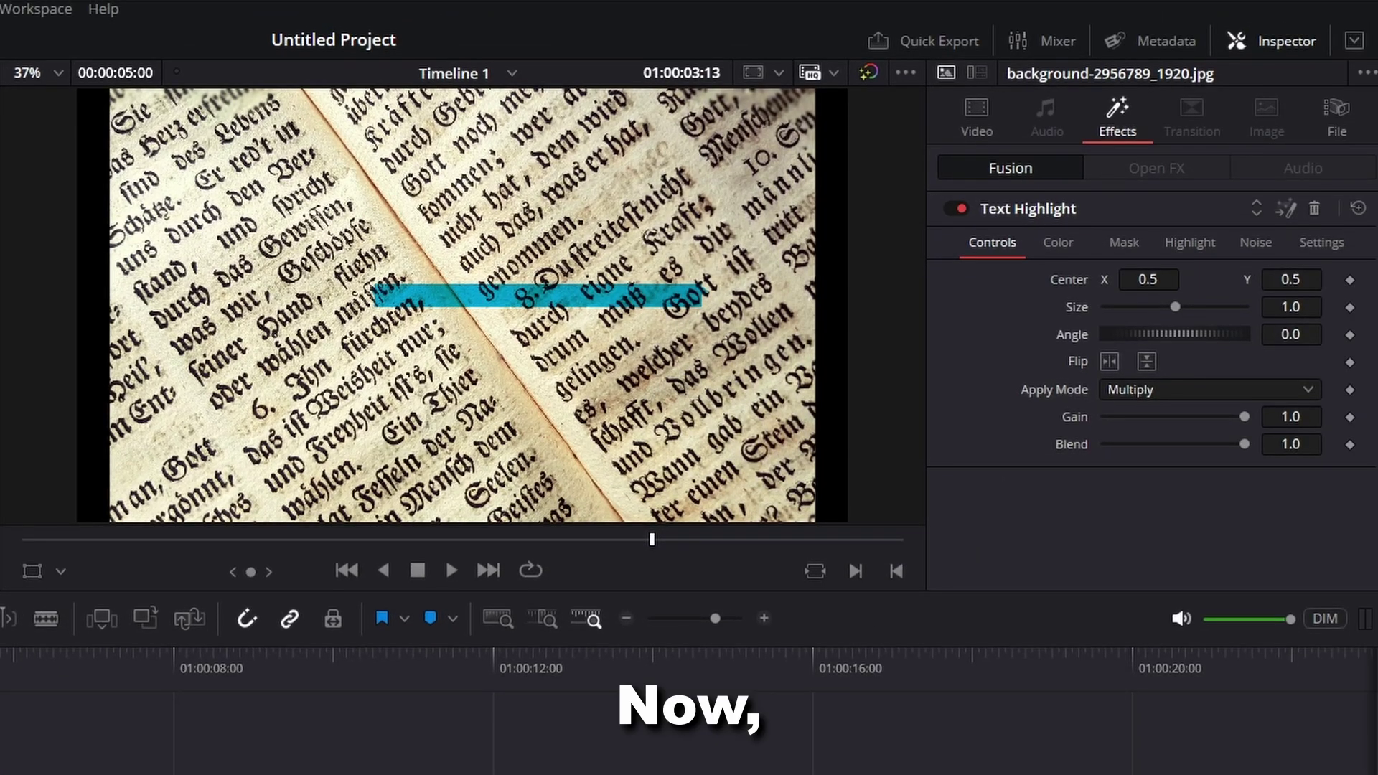
left_click_drag(1149, 279, 1040, 279)
left_click_drag(1290, 279, 1226, 279)
left_click_drag(1290, 335, 1376, 334)
left_click_drag(1290, 279, 1307, 279)
left_click(1189, 243)
mouse_move(1163, 307)
left_mouse_down()
mouse_move(1179, 307)
mouse_move(1150, 307)
mouse_move(1116, 334)
mouse_move(1151, 307)
left_mouse_up()
left_click(1124, 244)
Set the Text Highlight effect's color to red (#ff0000)
left_click(1057, 243)
left_click(1167, 280)
left_click(106, 489)
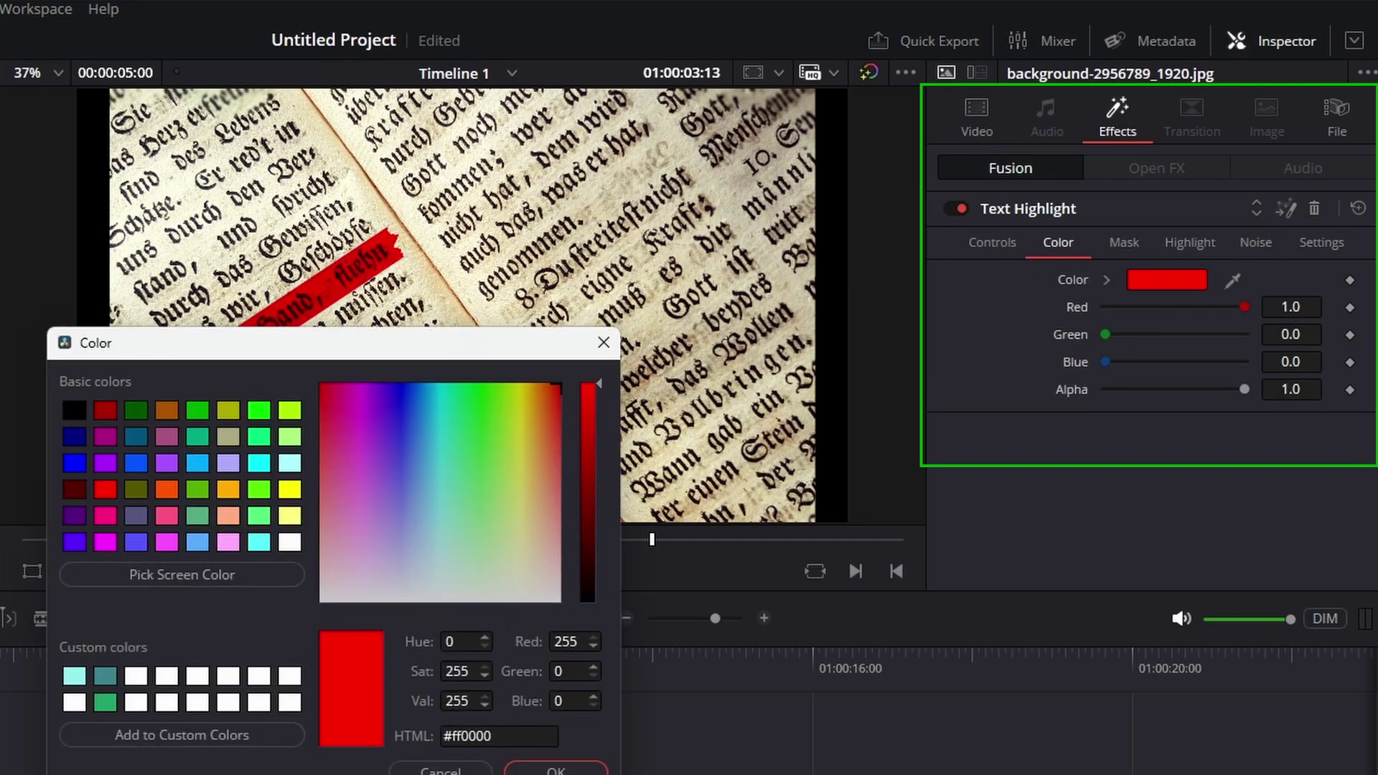
left_click(557, 770)
Set the highlight's noise Detail to 9.29, Contrast to 4.17 and Brightness to -0.53
left_click(1255, 243)
left_click_drag(1190, 280, 1105, 280)
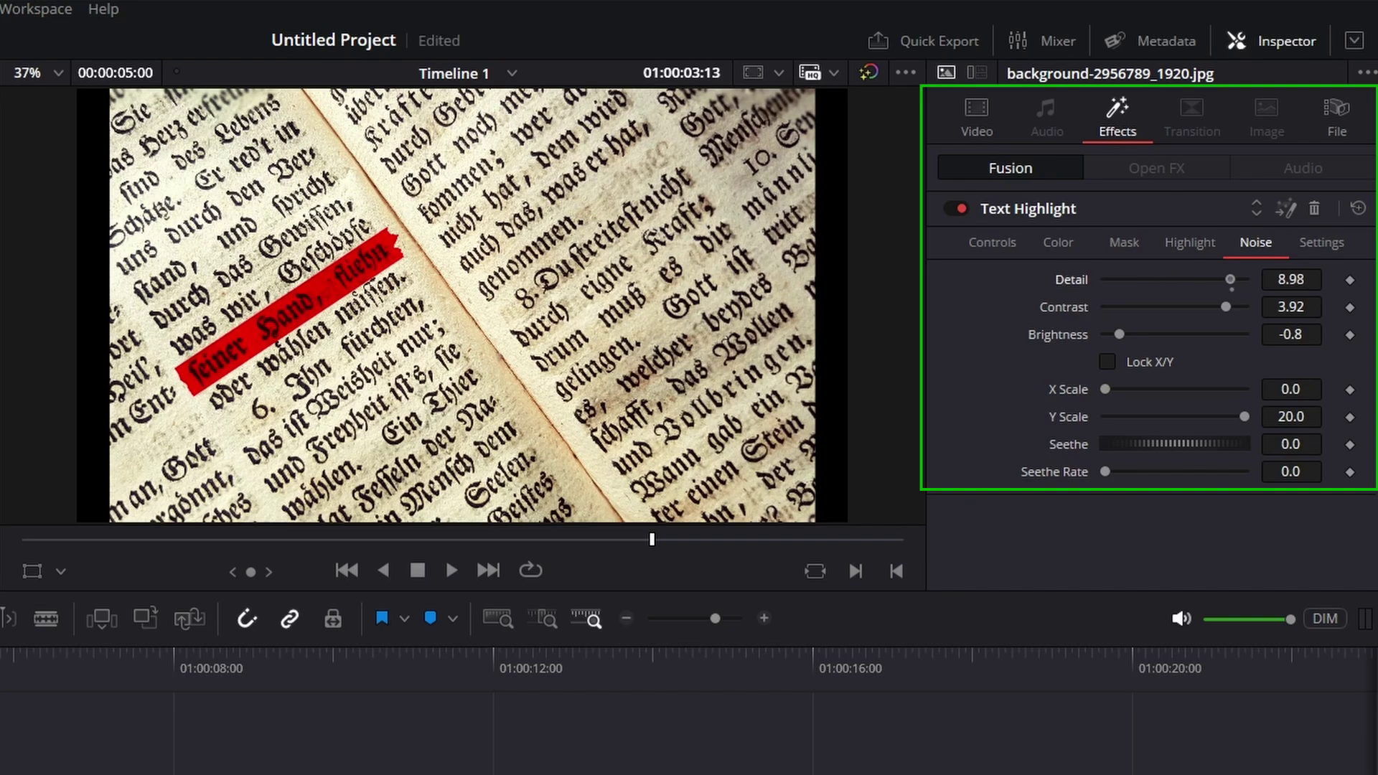
left_click_drag(1228, 307, 1230, 308)
mouse_move(1120, 335)
left_mouse_down()
mouse_move(1192, 334)
mouse_move(1135, 334)
left_mouse_up()
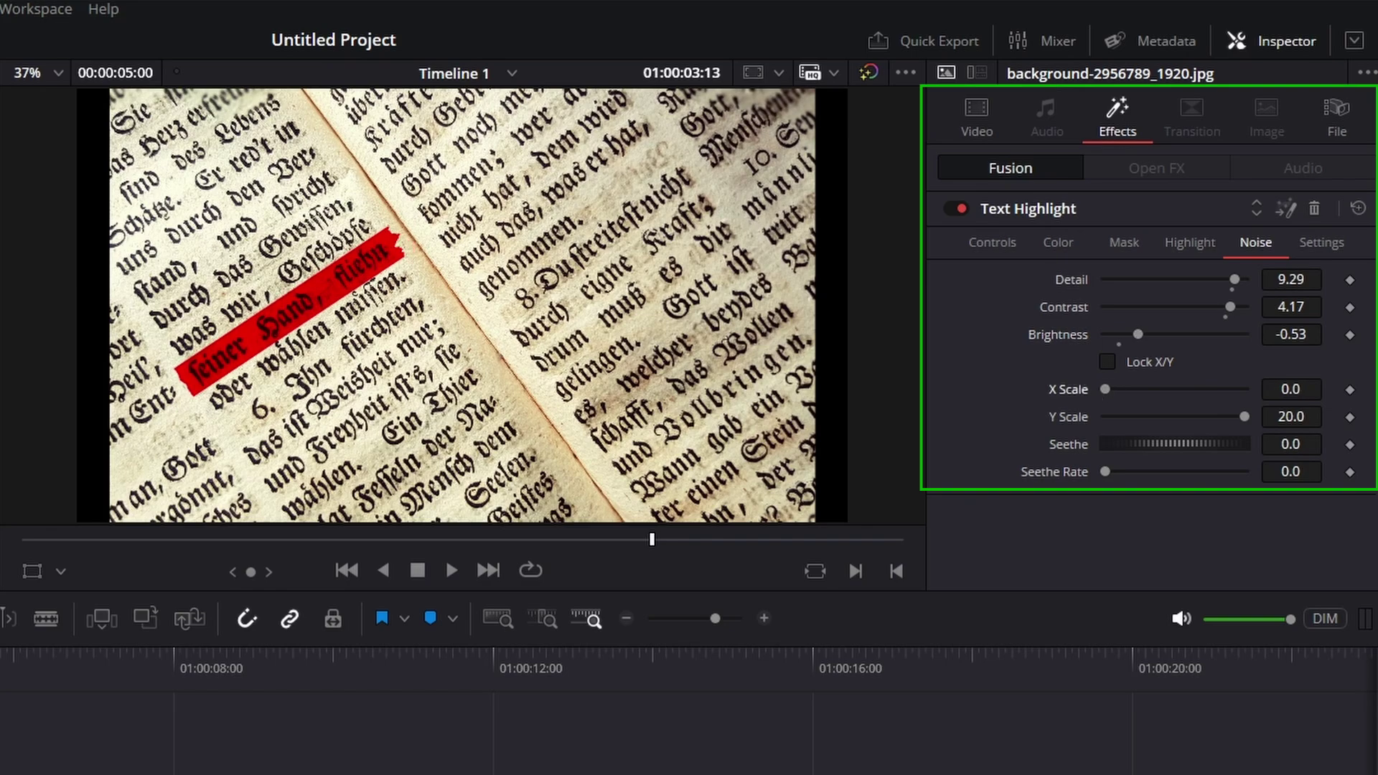
Set the highlight's noise Y Scale to 18.27, Seethe to 0.022 and Seethe Rate to 0.126
left_click_drag(1231, 417, 1233, 417)
mouse_move(1175, 444)
left_mouse_down()
mouse_move(1160, 445)
mouse_move(1178, 445)
left_mouse_up()
left_click_drag(1105, 471, 1122, 472)
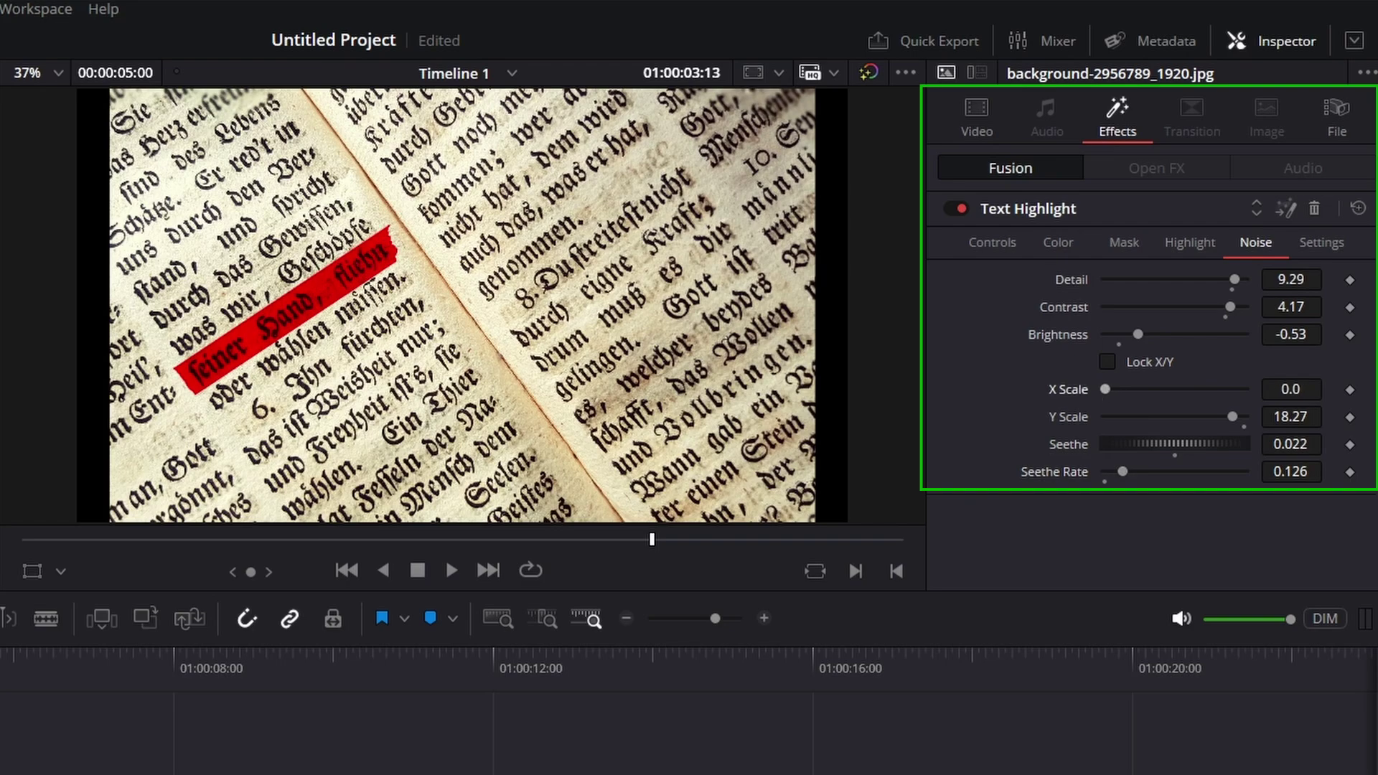